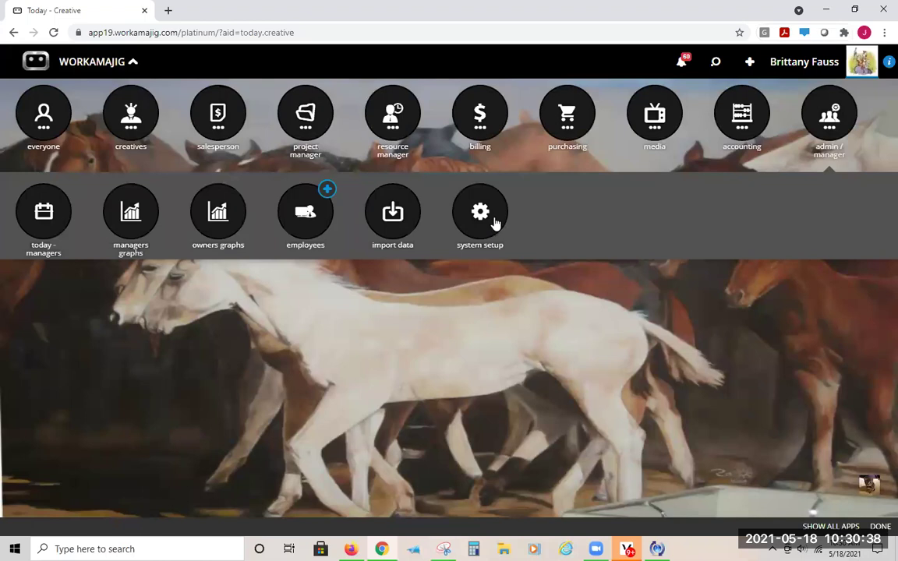
# - Go to System Setup and open Security Settings to show the groups' client rights
pyautogui.click(495, 222)
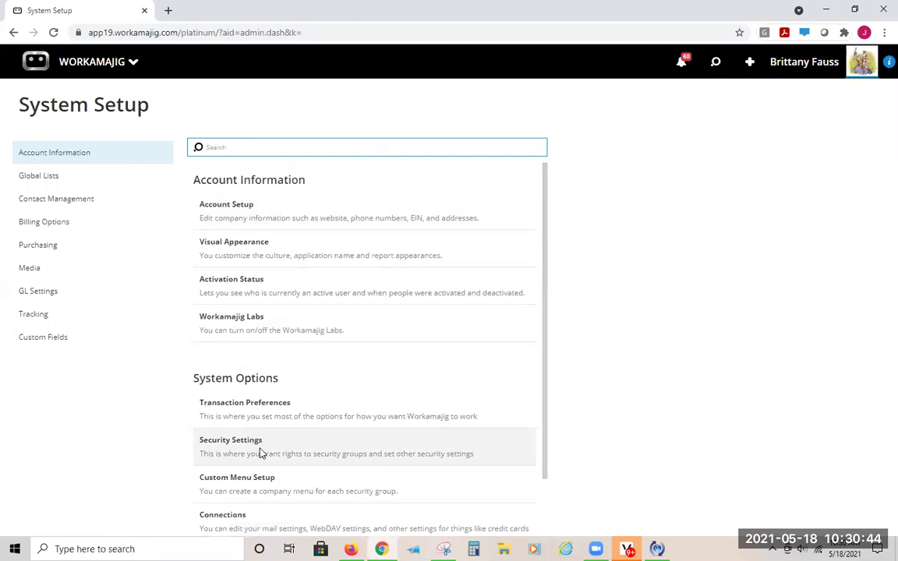
pyautogui.click(272, 454)
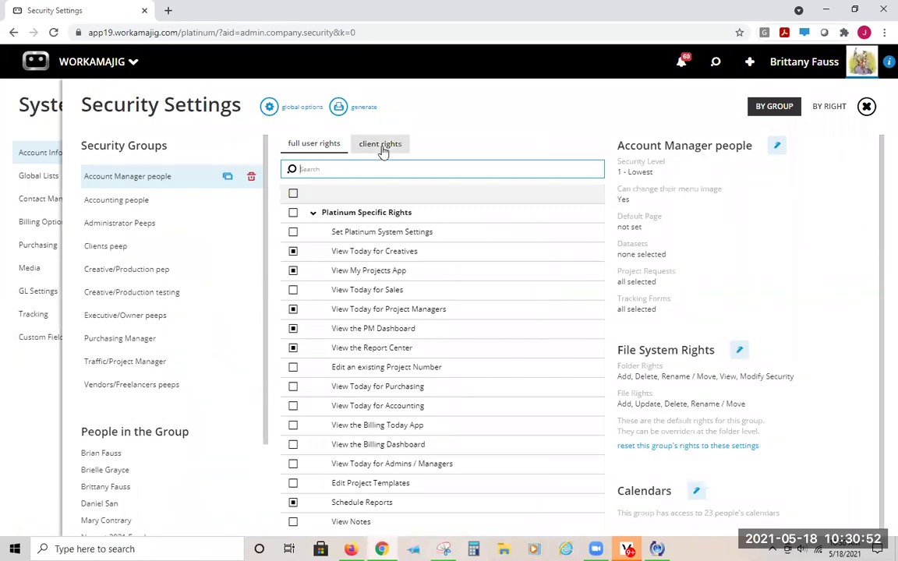
pyautogui.click(381, 148)
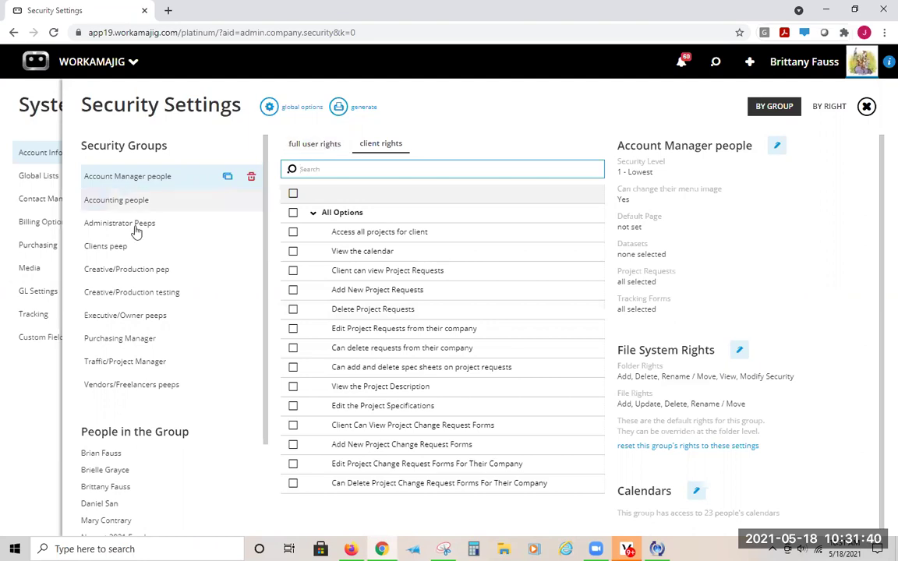
# - Select the Clients peep security group to show its client rights
pyautogui.click(101, 247)
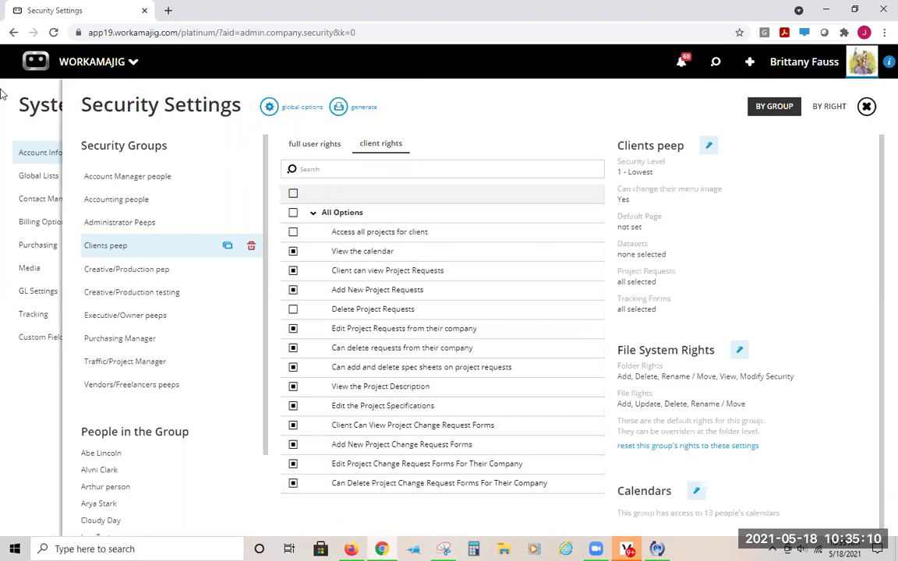
# - Close the Security Settings panel and return to the System Setup page
pyautogui.click(24, 100)
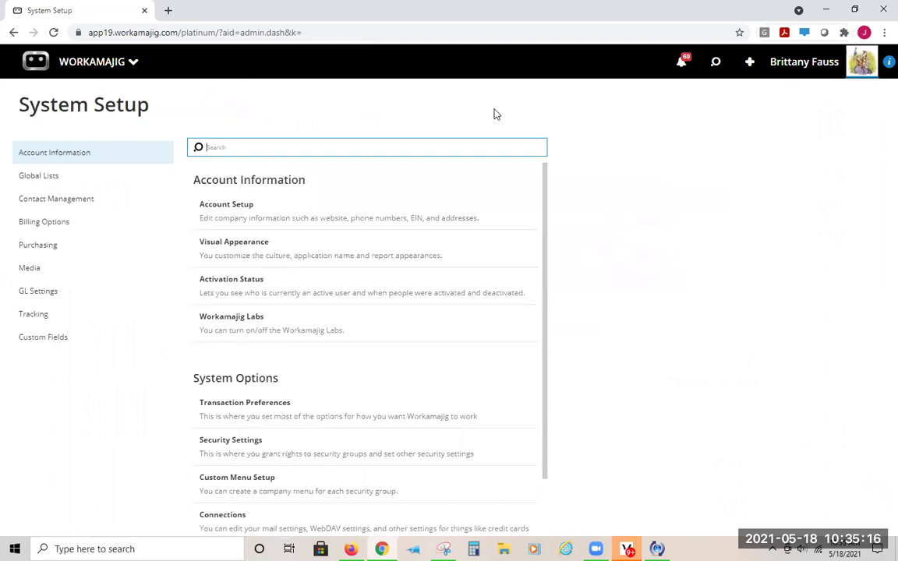
# - Show the salesperson apps, including leads, contacts, companies and opportunities, from the launcher
pyautogui.click(35, 62)
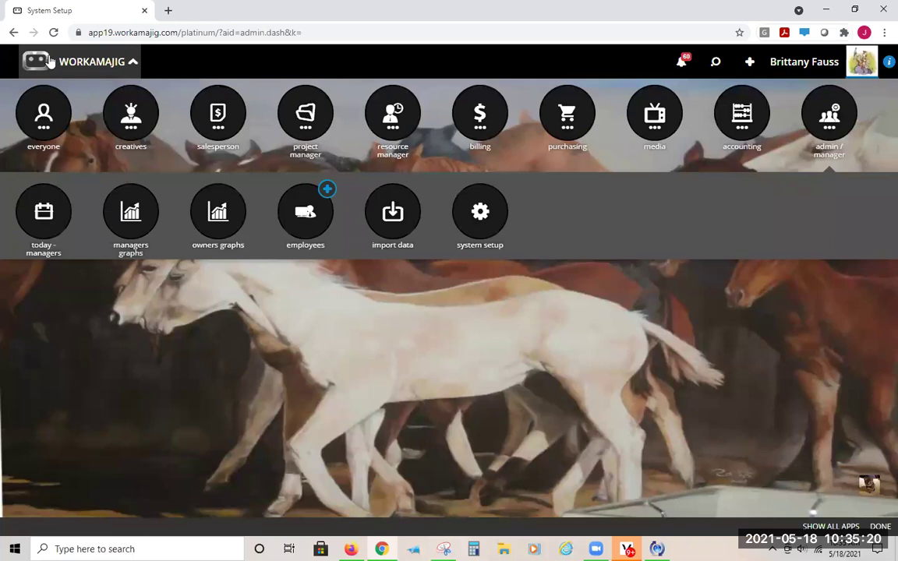
pyautogui.click(218, 113)
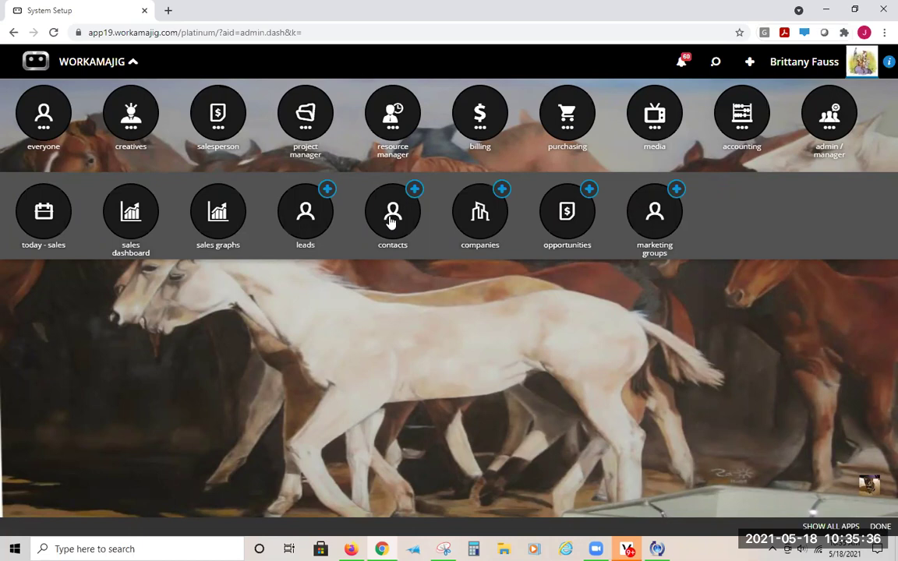
# - Open the Test Company contact from the Contacts page and show its More actions
pyautogui.click(362, 233)
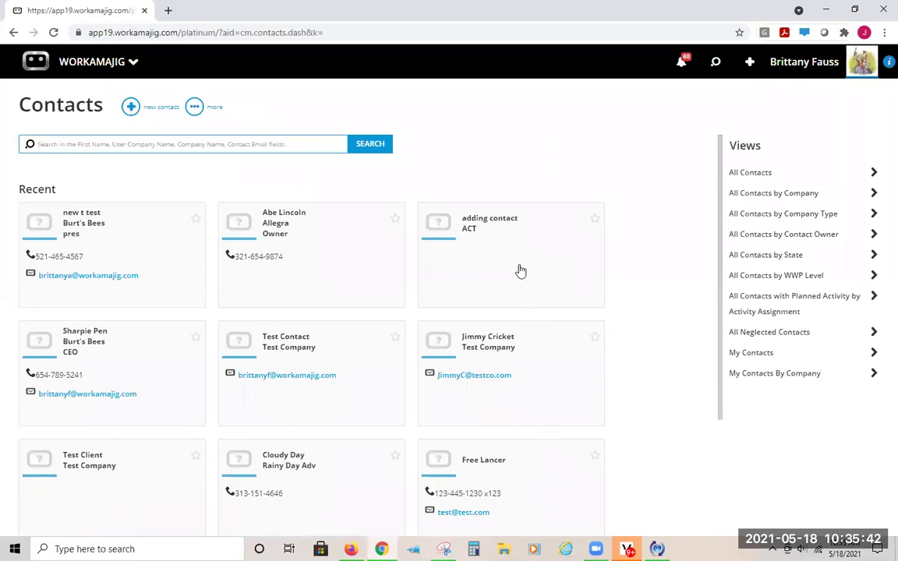
pyautogui.click(531, 357)
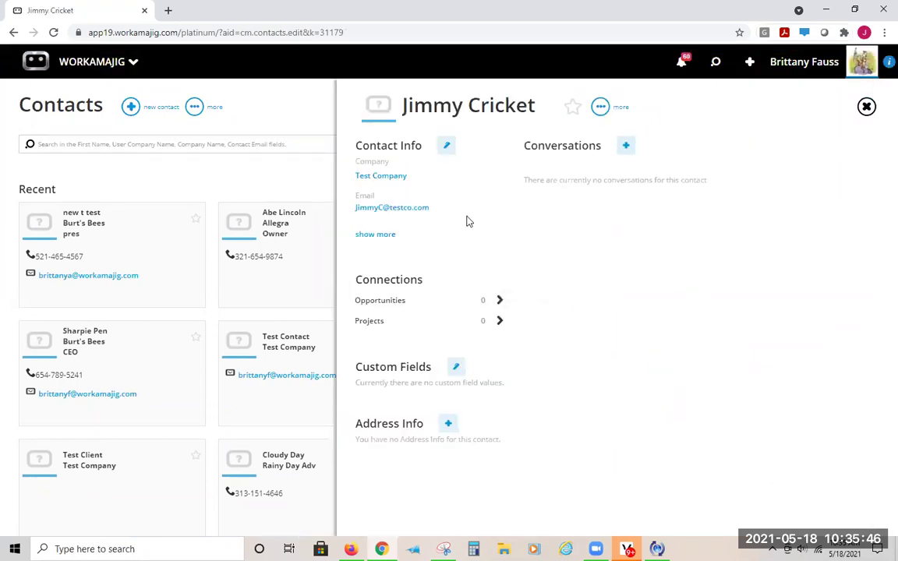
pyautogui.click(600, 107)
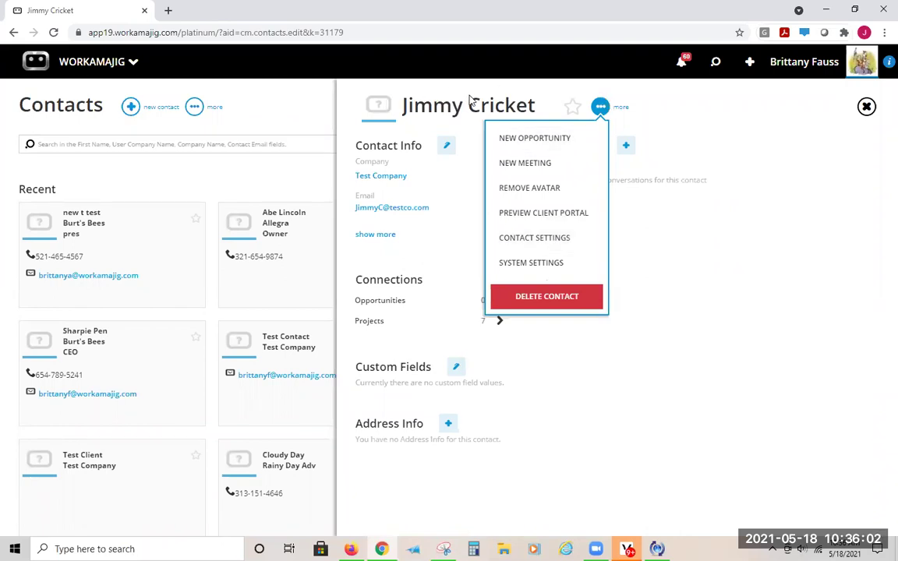
pyautogui.click(534, 248)
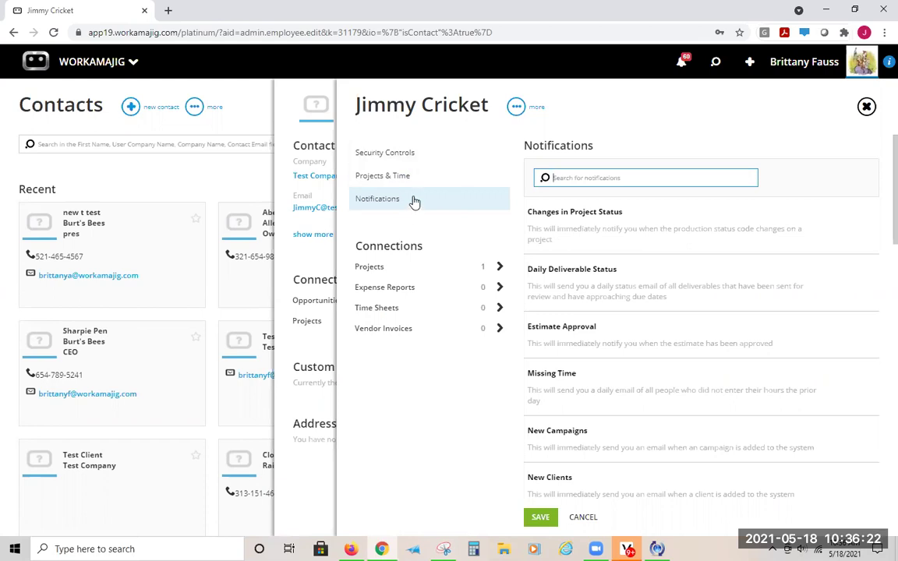
pyautogui.click(387, 158)
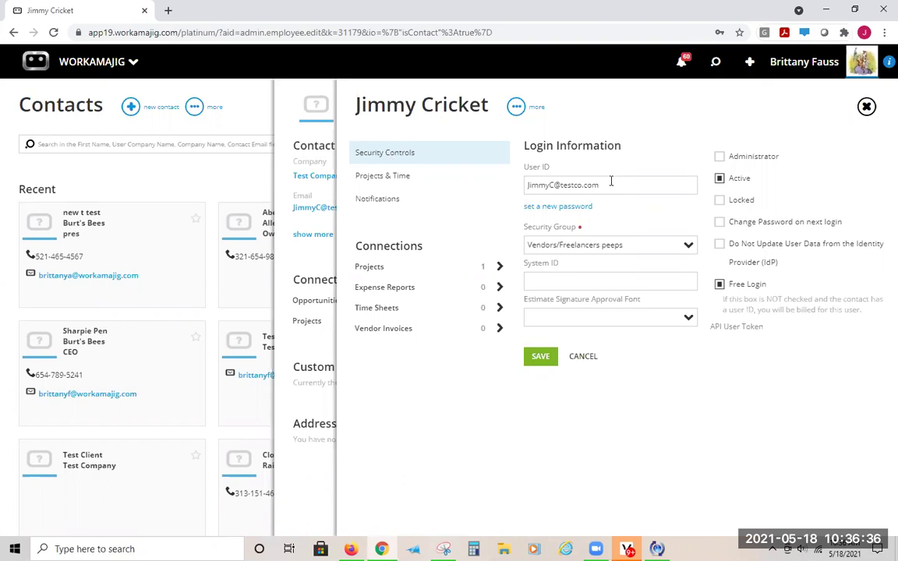
pyautogui.moveTo(612, 186); pyautogui.dragTo(505, 189)
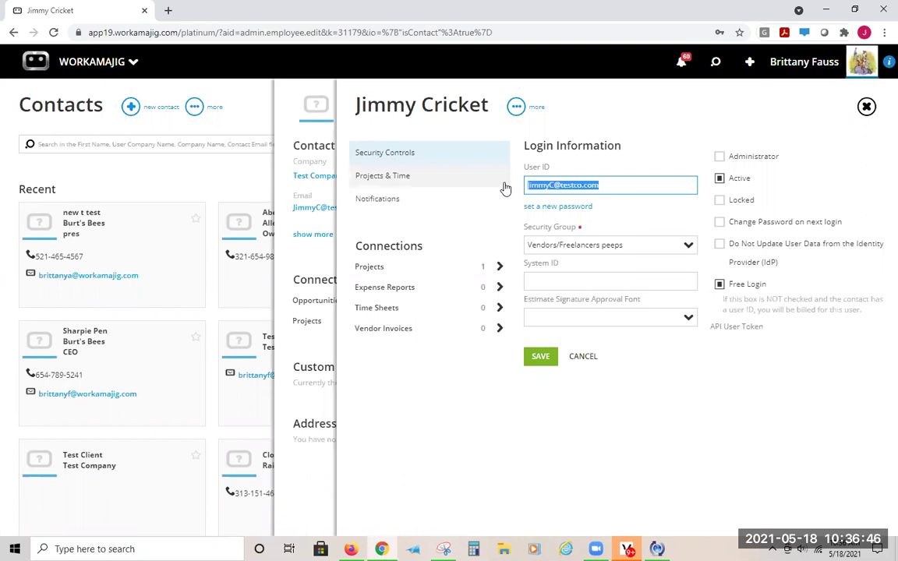
pyautogui.moveTo(604, 186); pyautogui.dragTo(560, 185)
pyautogui.hotkey('ctrl', 'a')
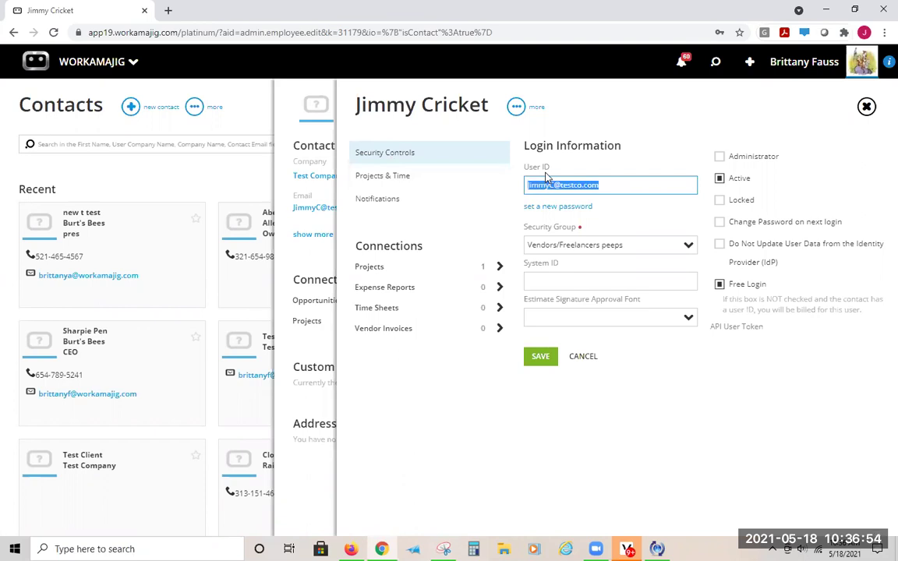
pyautogui.click(621, 169)
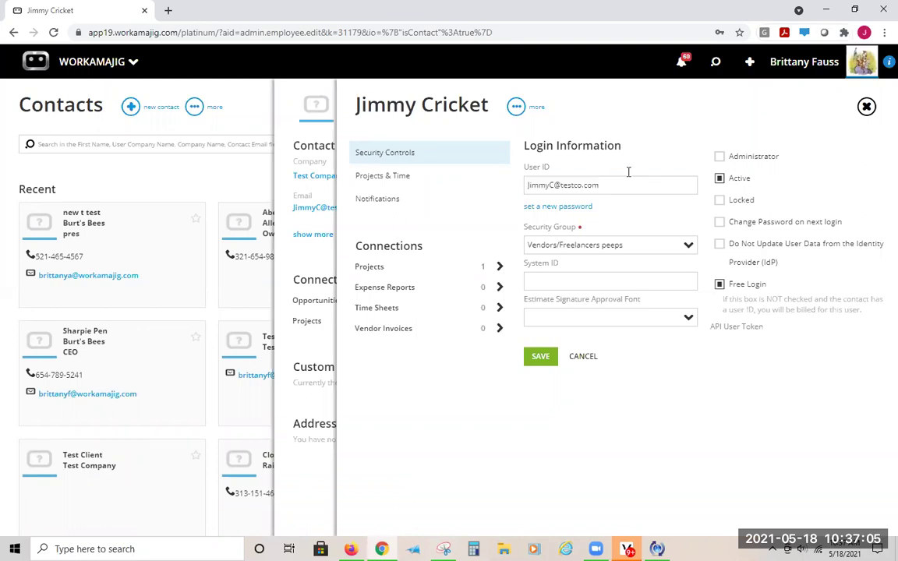
pyautogui.click(552, 207)
# - Bring up the new password fields and keep the security group as Vendors/Freelancers peeps
pyautogui.click(550, 223)
pyautogui.click(561, 253)
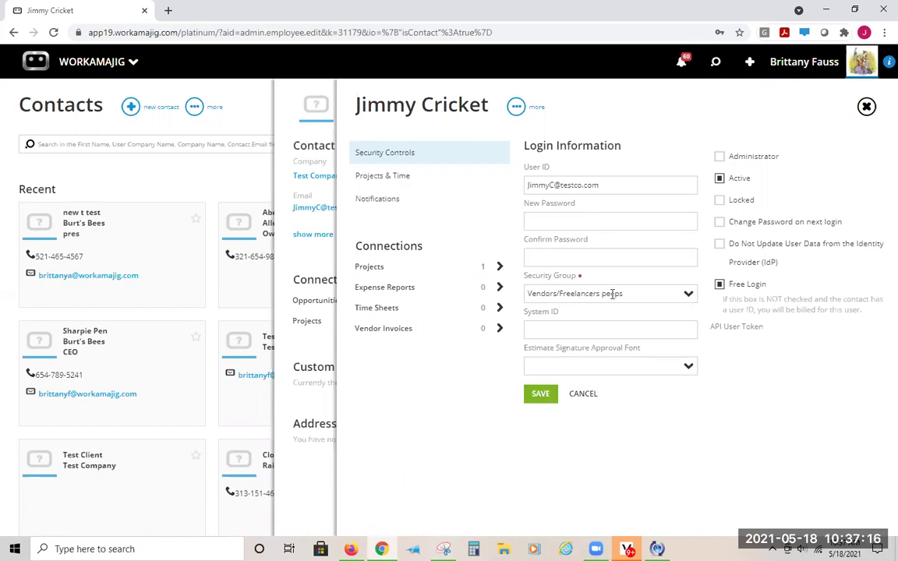
pyautogui.moveTo(623, 293); pyautogui.dragTo(519, 293)
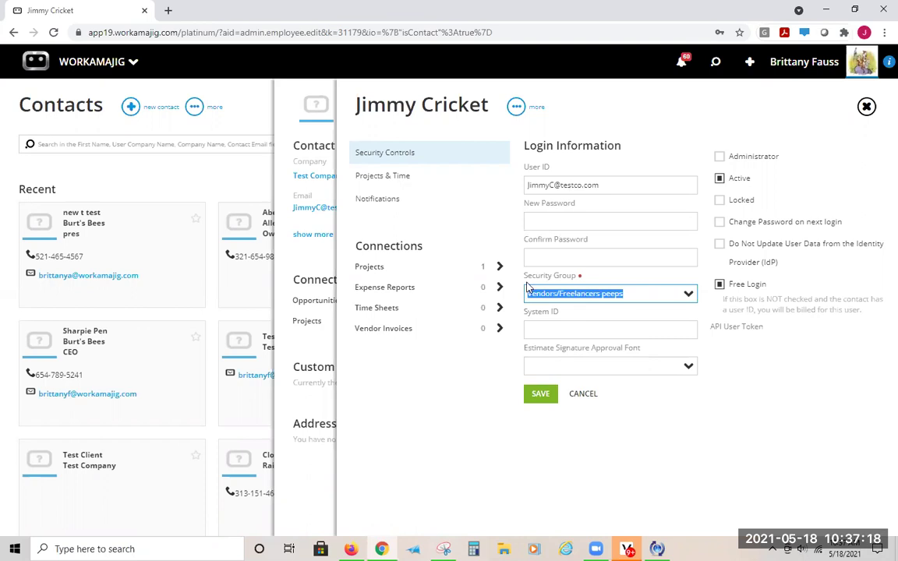
pyautogui.click(687, 294)
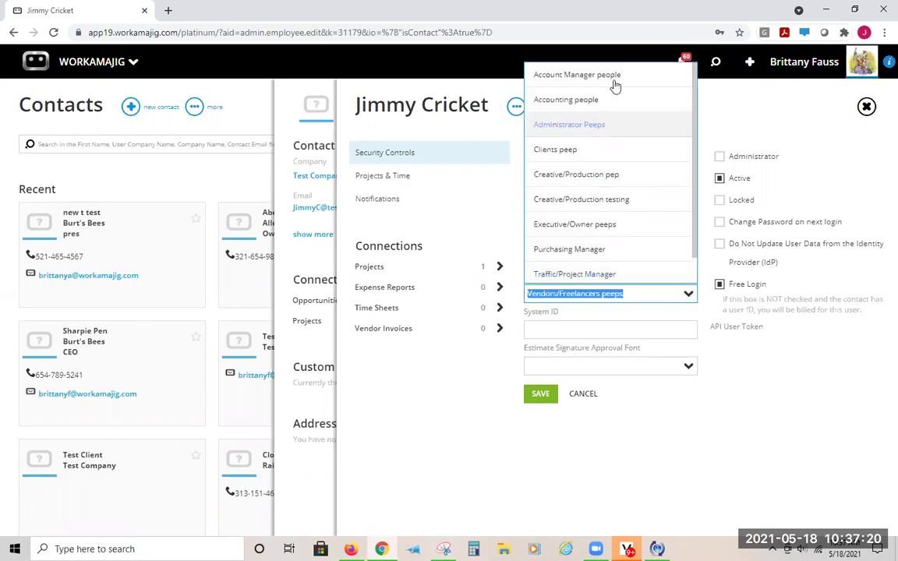
pyautogui.scroll(-1, 625, 277)
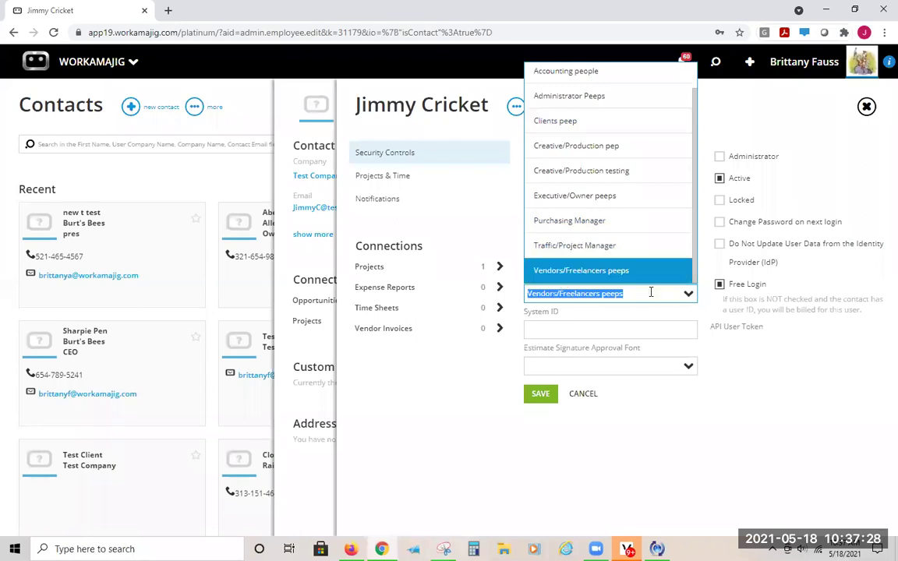
pyautogui.click(628, 276)
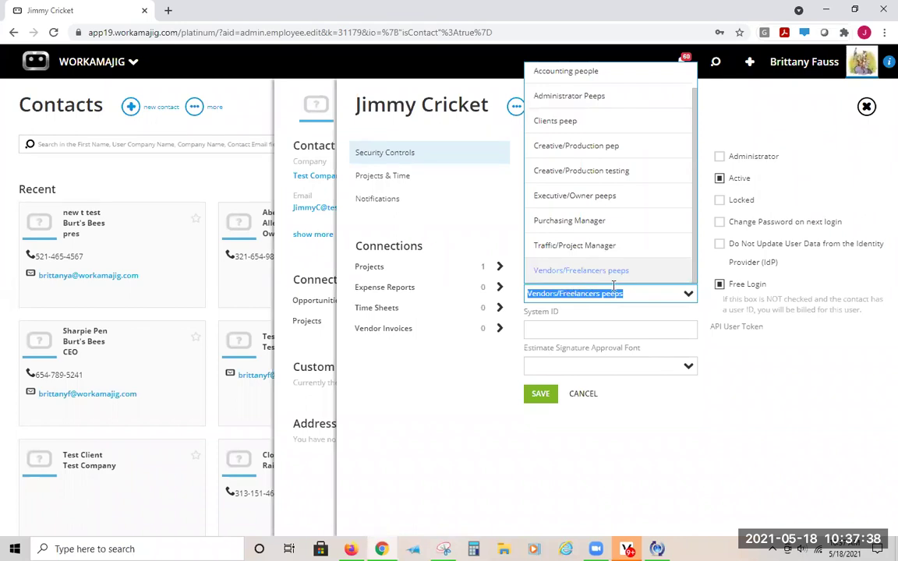
pyautogui.click(685, 295)
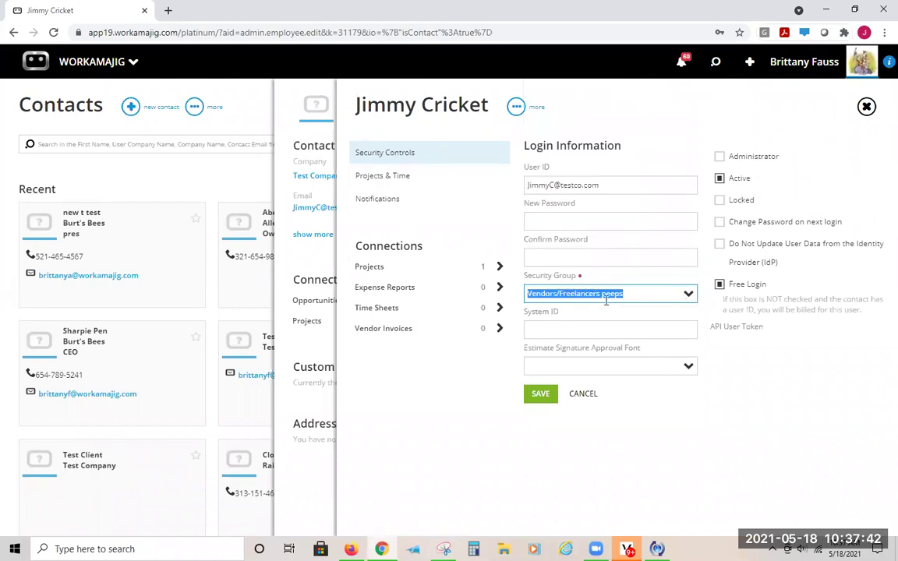
pyautogui.click(720, 179)
pyautogui.click(720, 179)
pyautogui.click(395, 181)
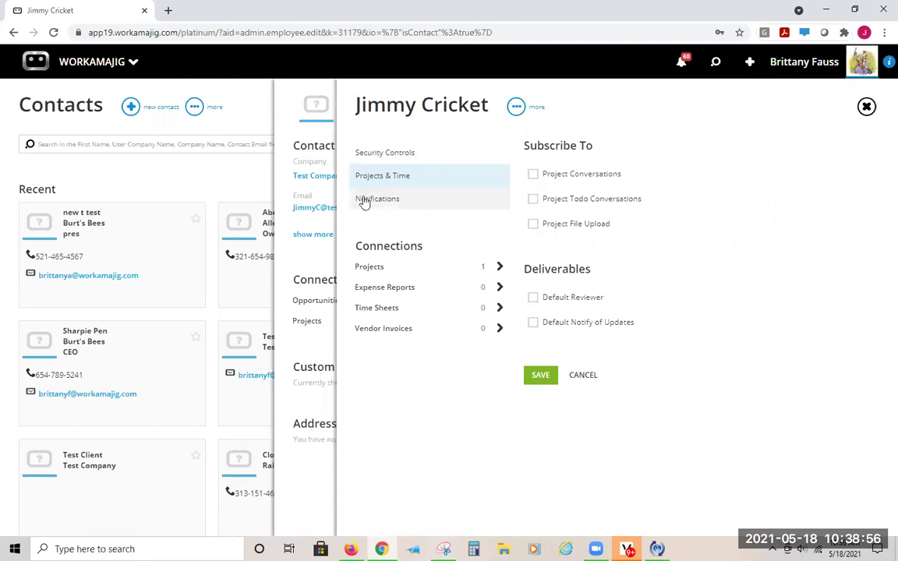
# - Check Security Controls shows Vendors/Freelancers peeps, then close settings and show the contact's More menu
pyautogui.click(390, 164)
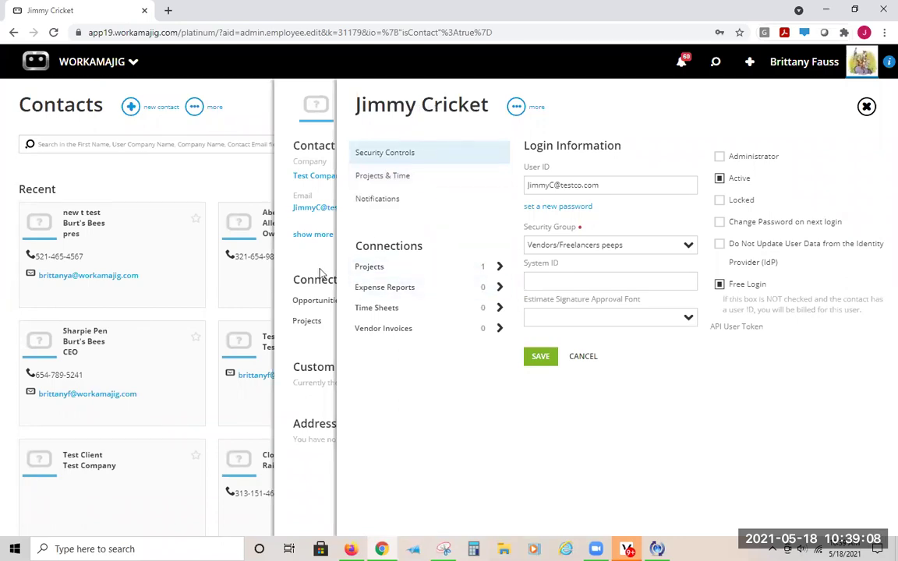
pyautogui.click(602, 108)
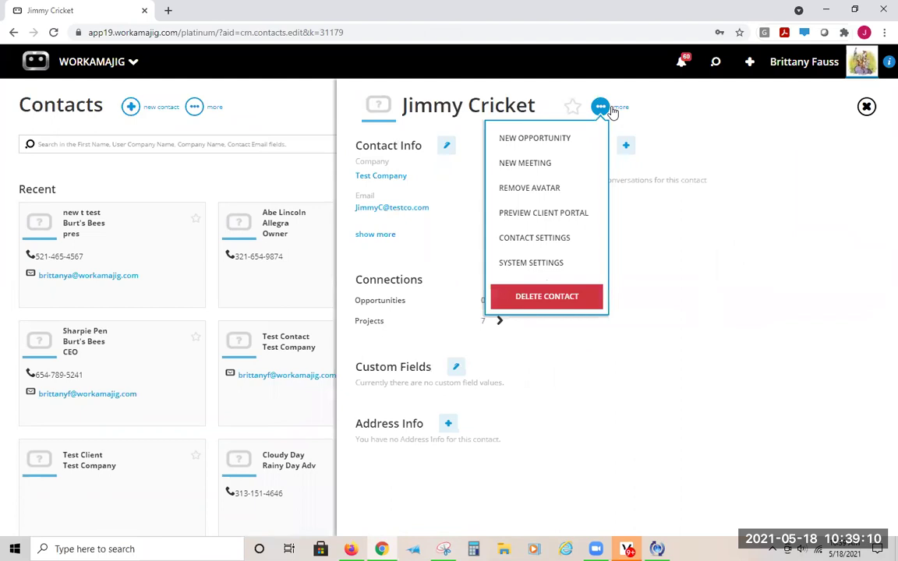
# - Preview the Test Company Client/Vendor Portal as this contact would see it
pyautogui.click(566, 219)
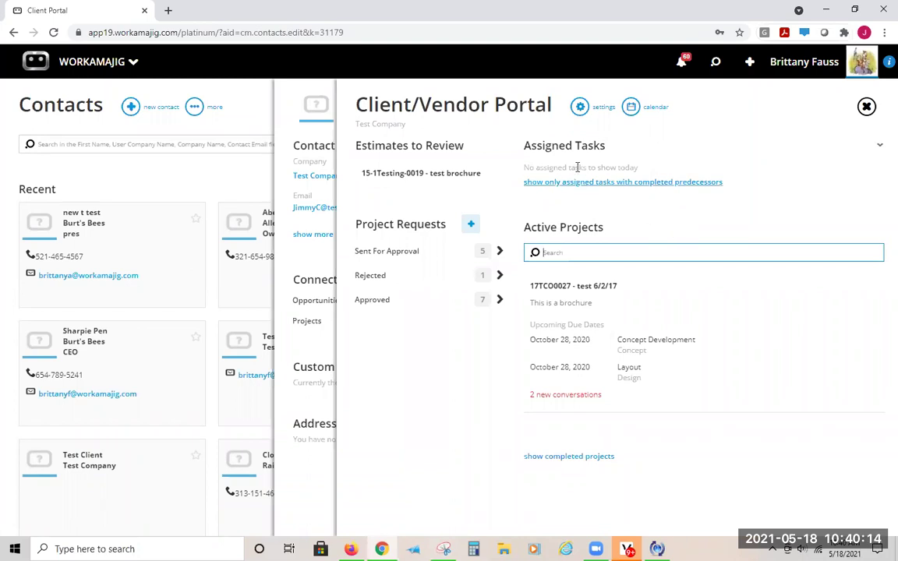
pyautogui.moveTo(524, 166); pyautogui.dragTo(653, 168)
pyautogui.click(798, 147)
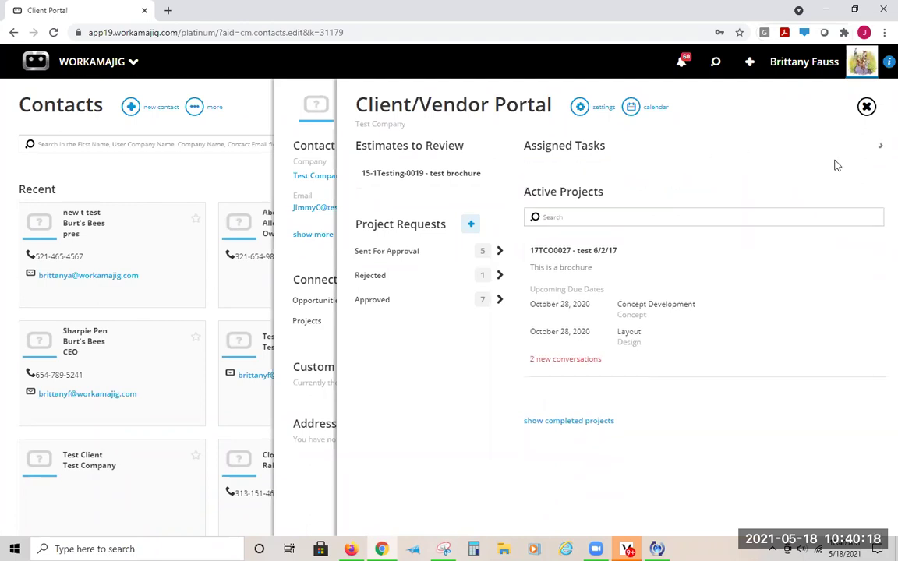
pyautogui.click(545, 148)
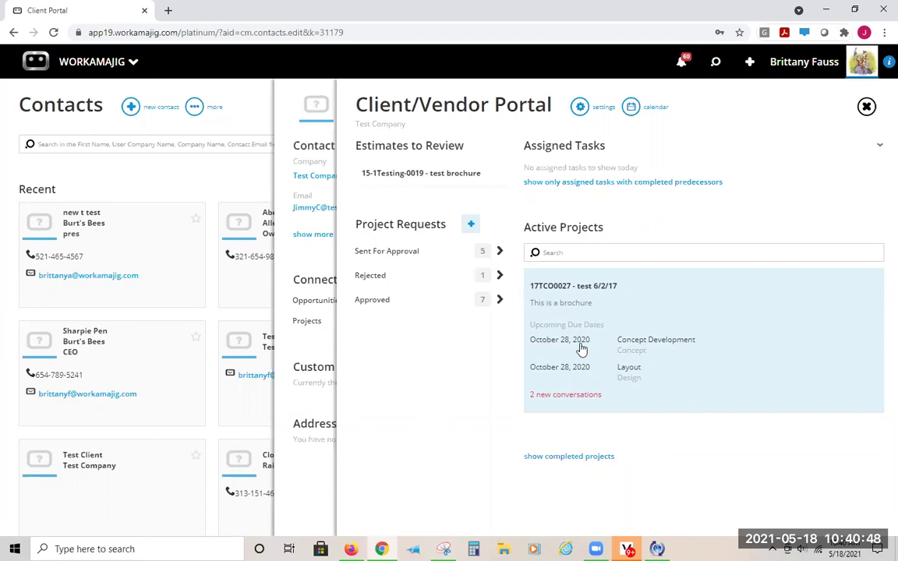
pyautogui.click(592, 341)
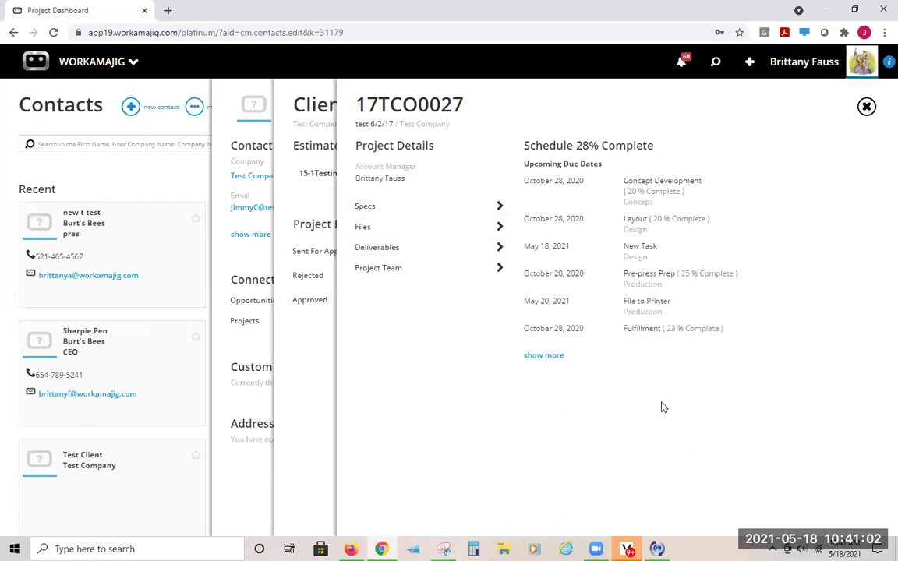
# - Open project 17TCO0027's portal dashboard and expand its six upcoming due dates
pyautogui.moveTo(548, 146); pyautogui.dragTo(556, 146)
pyautogui.moveTo(657, 132); pyautogui.dragTo(605, 148)
pyautogui.click(637, 148)
pyautogui.click(544, 357)
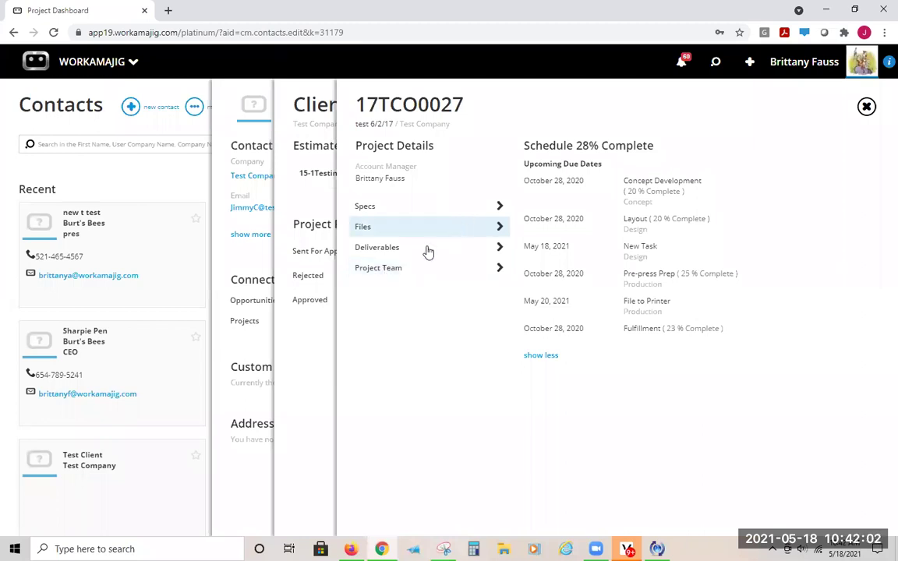
pyautogui.click(378, 269)
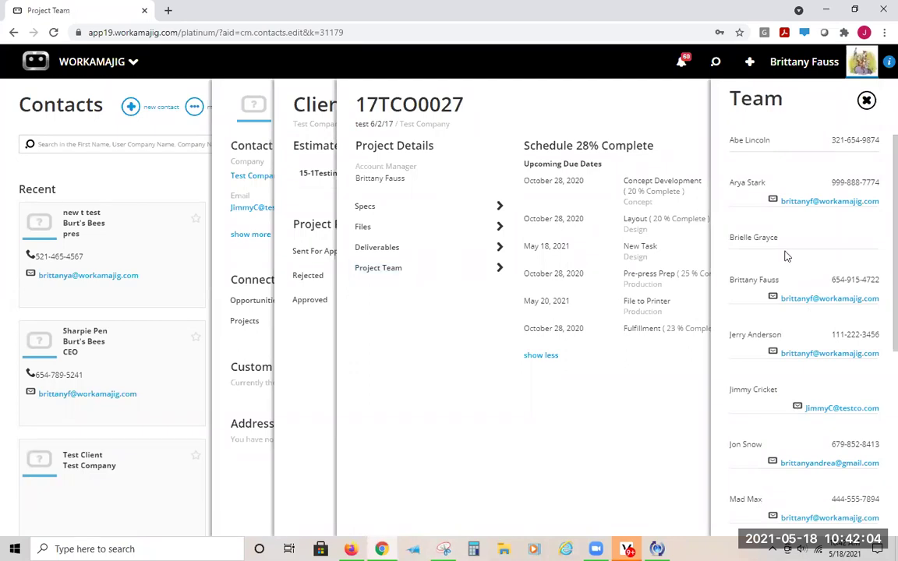
pyautogui.scroll(-3, 826, 374)
pyautogui.scroll(-3, 834, 368)
pyautogui.scroll(5, 838, 374)
pyautogui.click(866, 100)
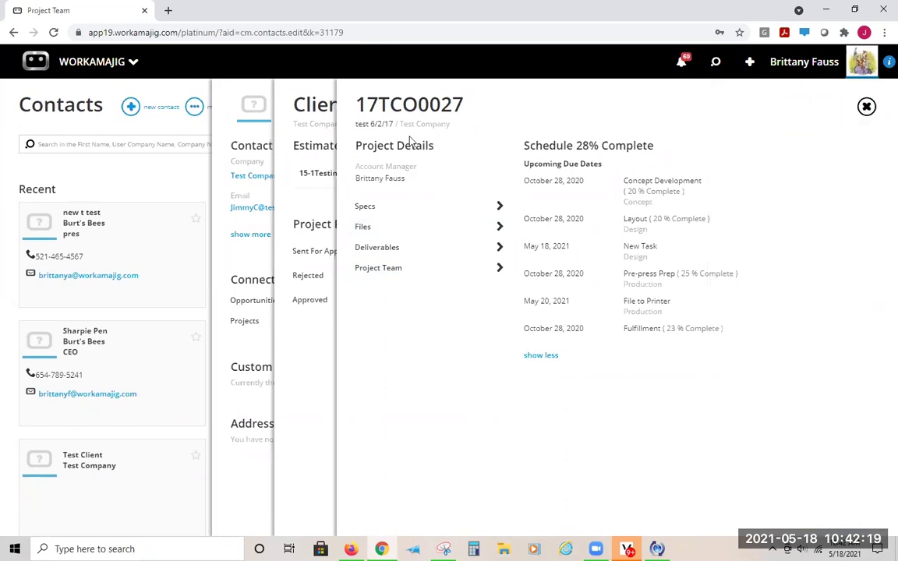
pyautogui.click(319, 356)
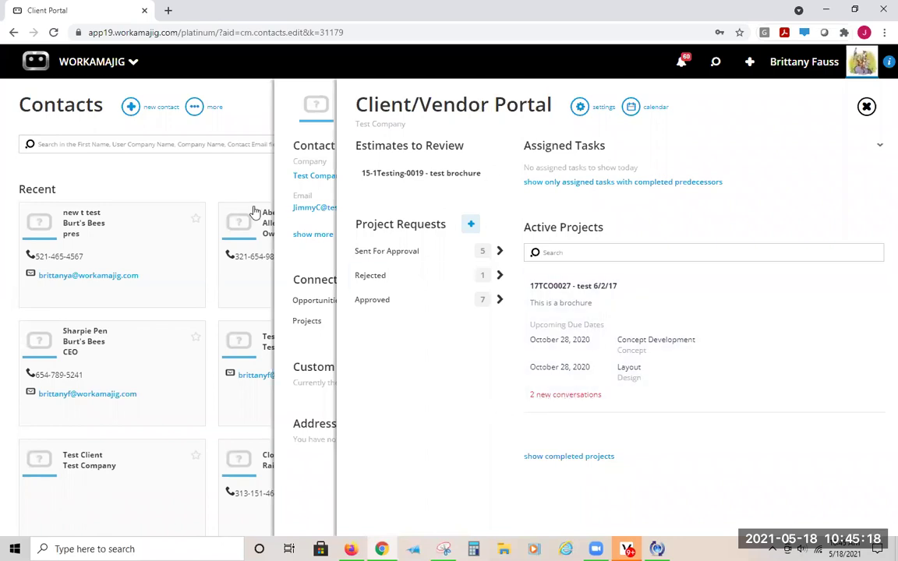
# - Copy the contact page's URL and load it in a new browser tab
pyautogui.click(156, 32)
pyautogui.rightClick(158, 32)
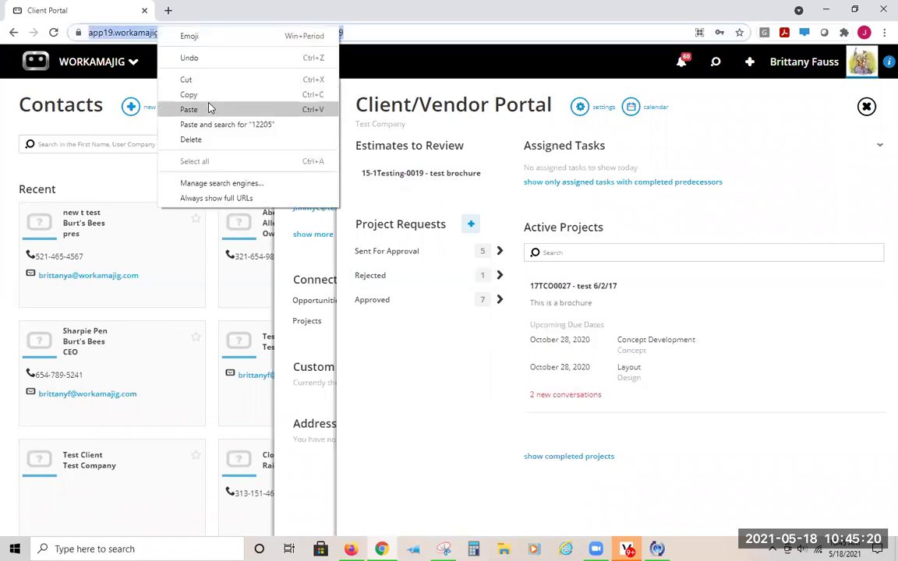
pyautogui.click(188, 94)
pyautogui.click(168, 10)
pyautogui.rightClick(173, 32)
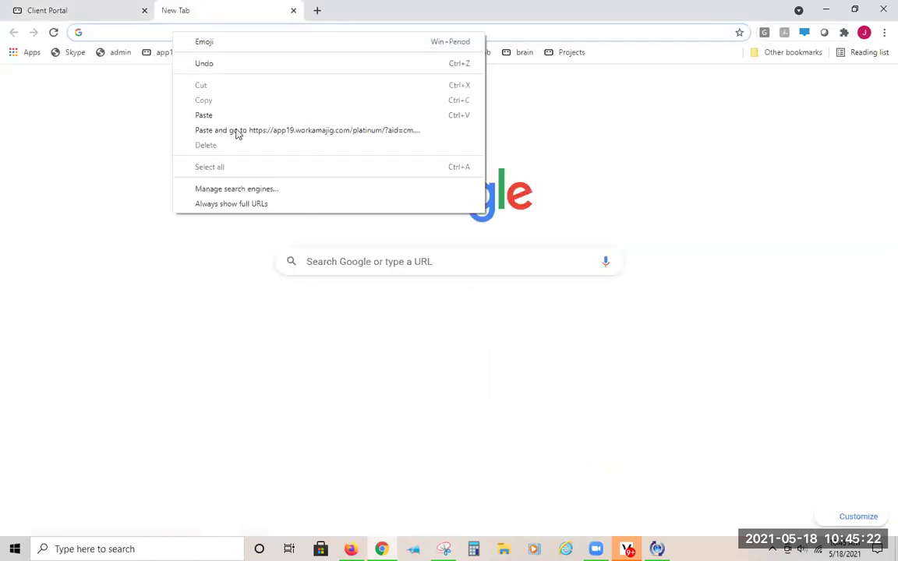
pyautogui.click(238, 131)
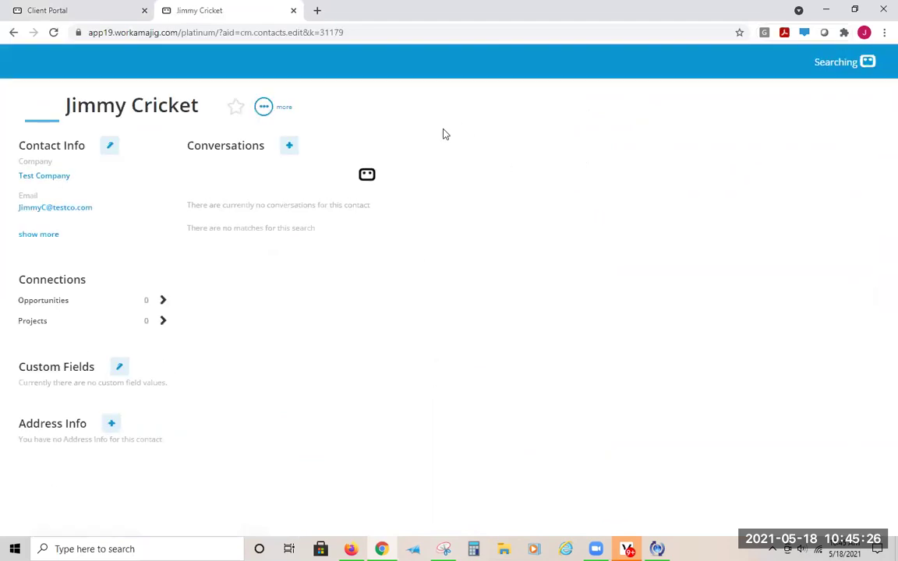
pyautogui.click(131, 64)
pyautogui.click(714, 64)
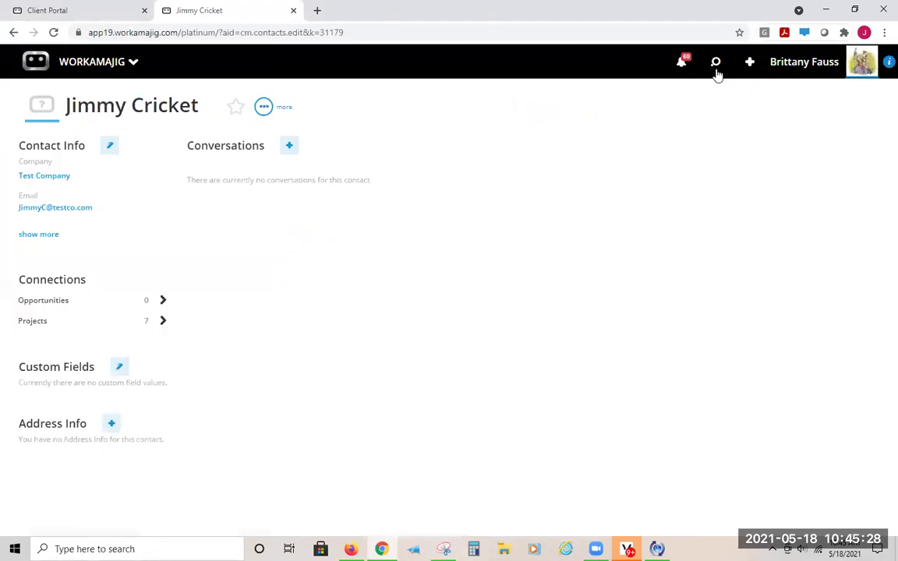
# - Open project 16-FSE-0102 from the recent items and start a new conversation post on it
pyautogui.click(642, 145)
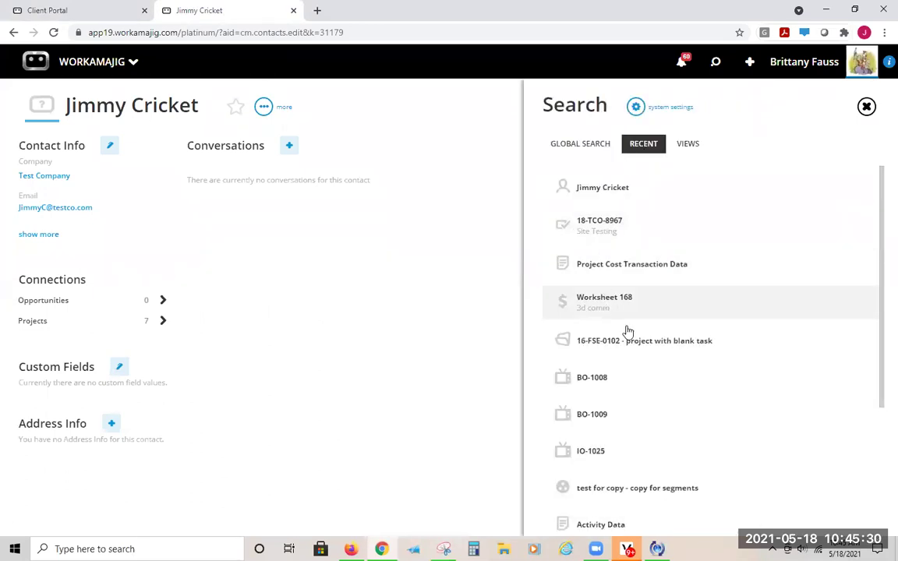
pyautogui.click(708, 339)
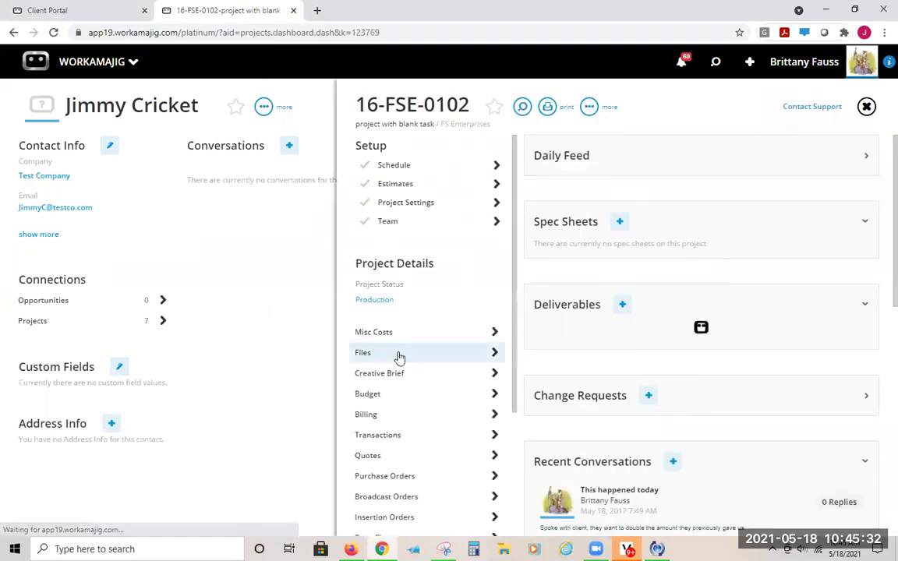
pyautogui.click(675, 456)
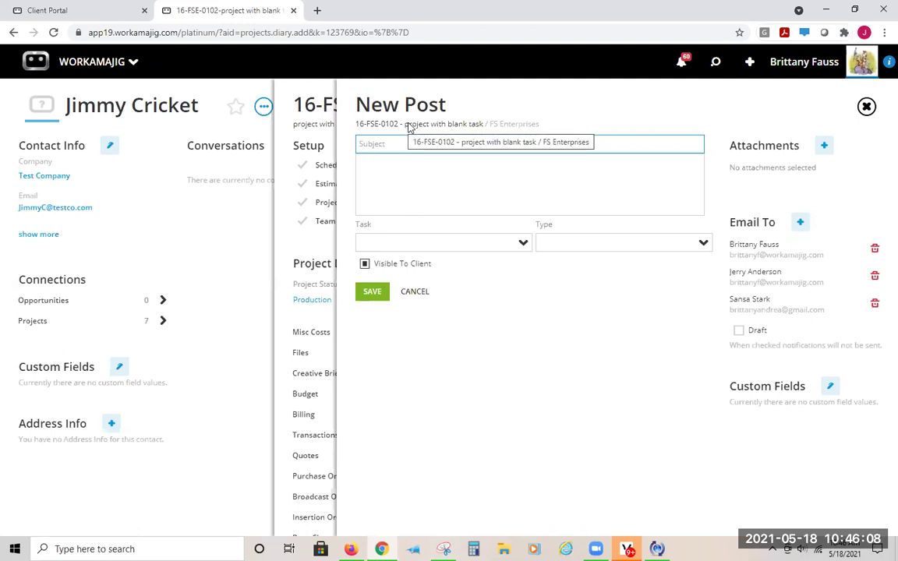
# - Uncheck Visible To Client, discard the unsaved draft post, and open the project's team list
pyautogui.click(364, 264)
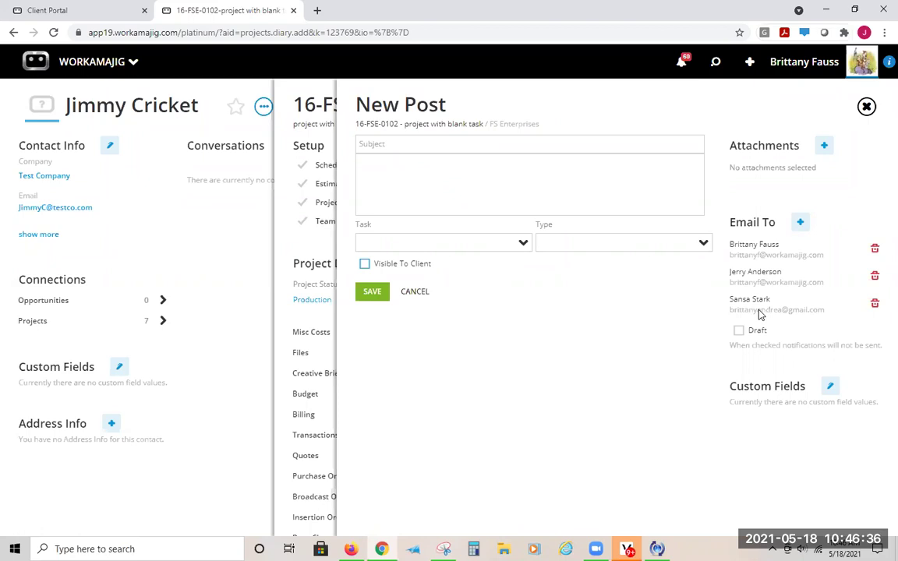
pyautogui.click(318, 246)
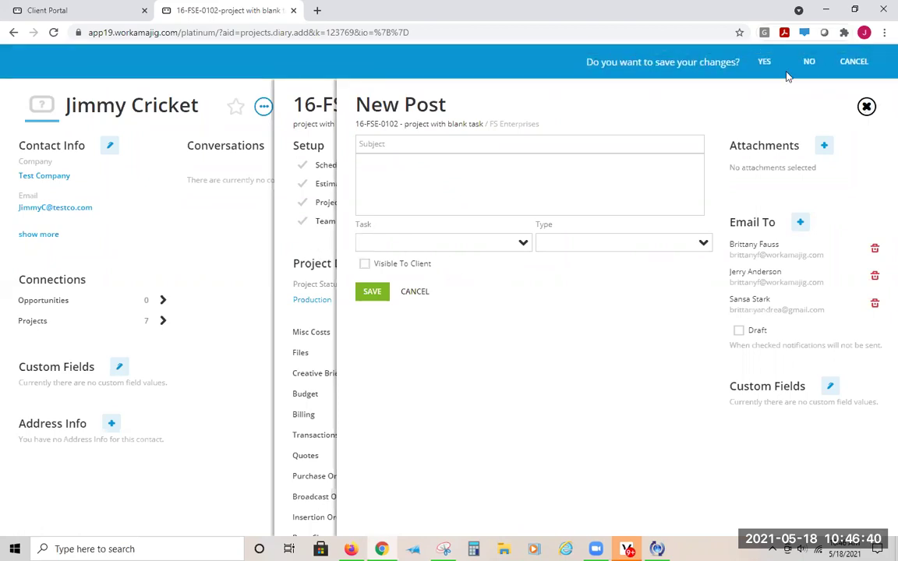
pyautogui.click(750, 59)
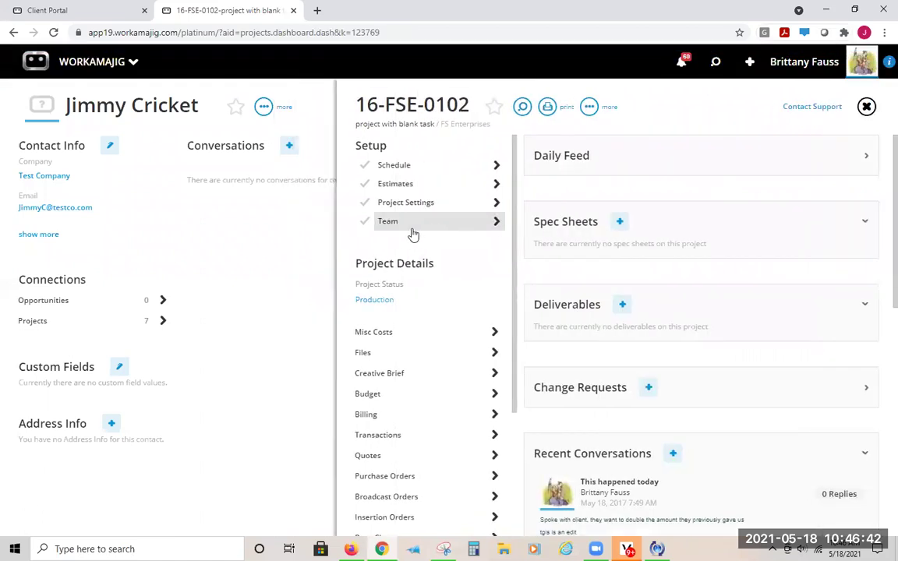
pyautogui.click(405, 224)
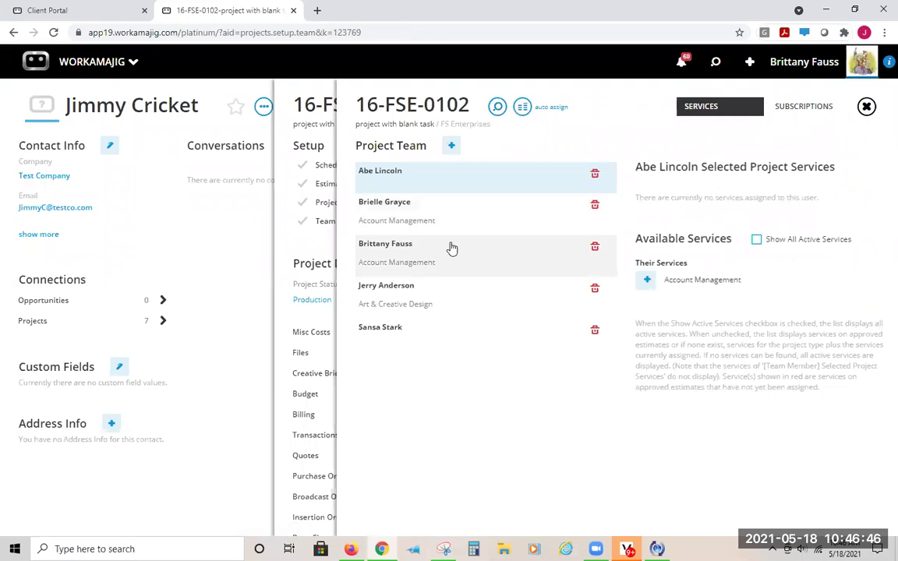
# - In the team Subscriptions grid, uncheck Conversation auto-subscribe for the last member, Sansa Stark
pyautogui.click(813, 110)
pyautogui.click(565, 222)
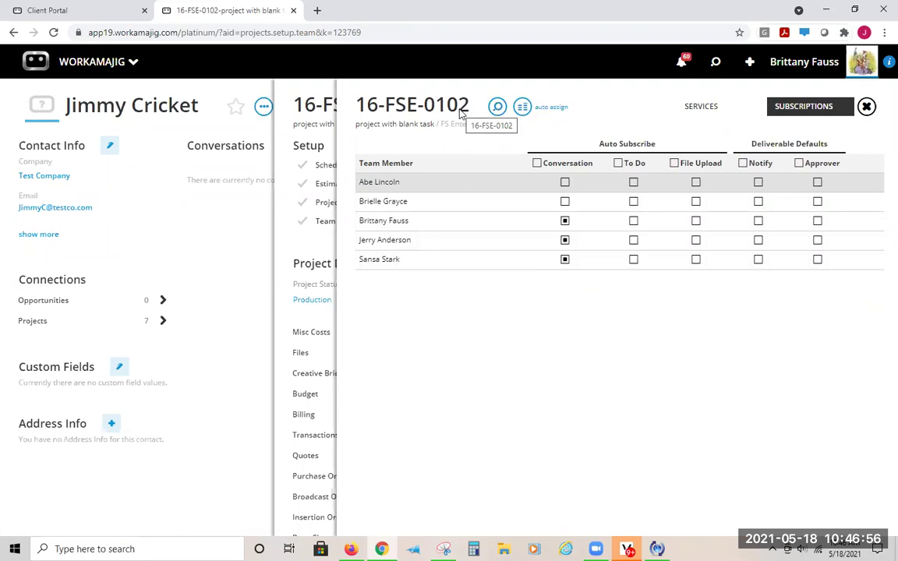
pyautogui.click(716, 64)
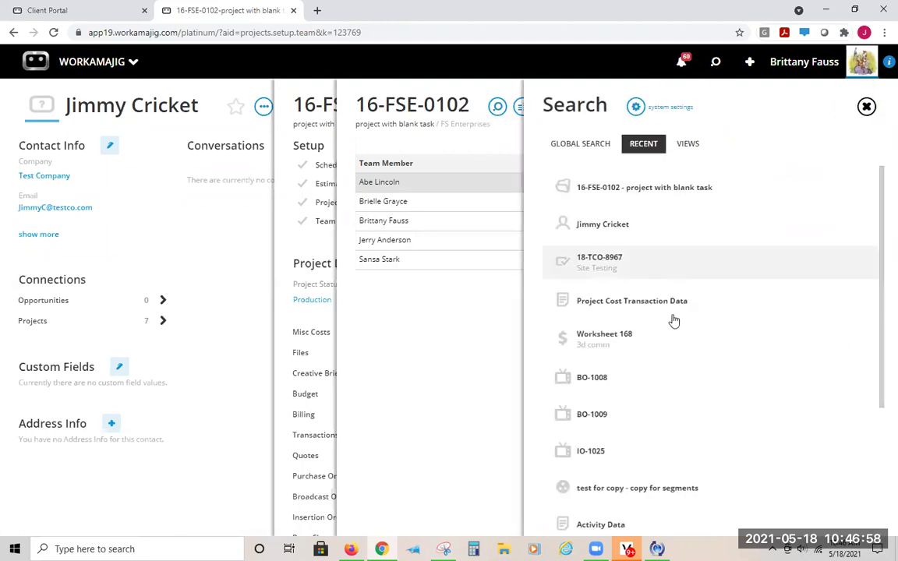
pyautogui.scroll(-3, 678, 327)
pyautogui.scroll(-1, 697, 388)
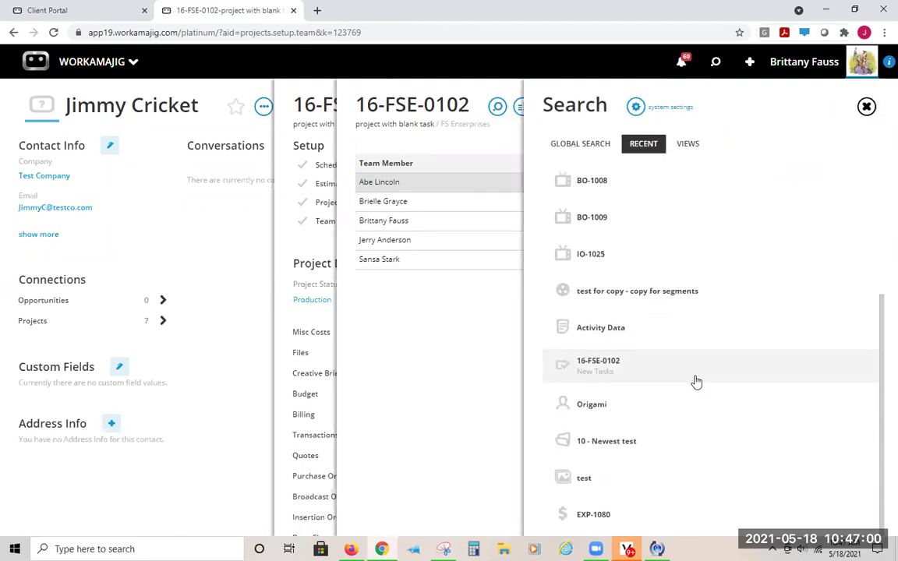
pyautogui.click(688, 145)
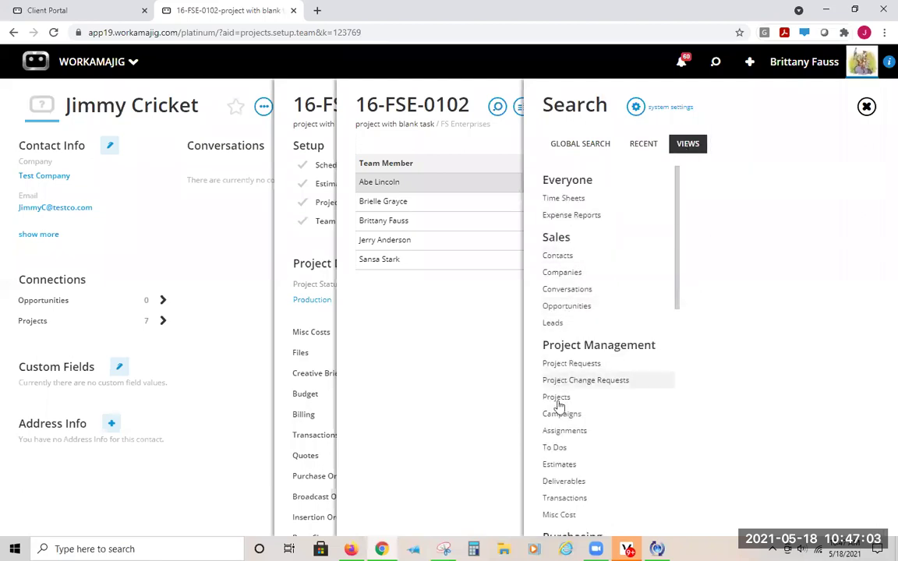
pyautogui.click(426, 319)
pyautogui.click(571, 258)
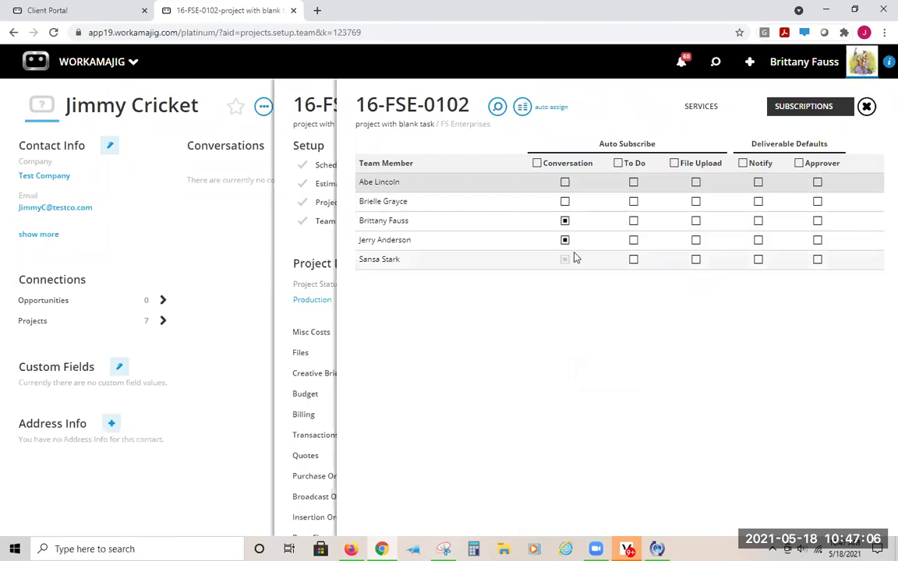
# - Close the subscriptions, cancel a new conversation post, and close the project back to the Test Company contact
pyautogui.click(865, 108)
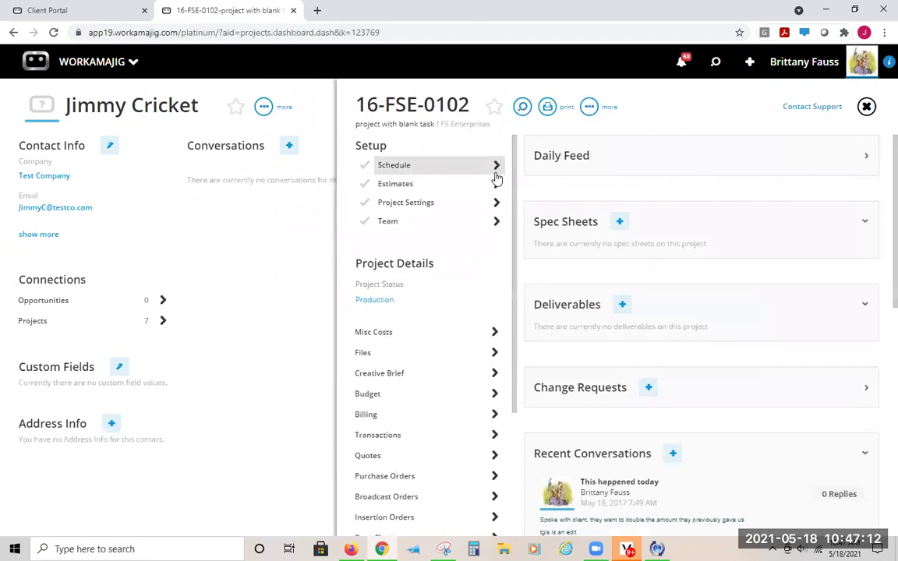
pyautogui.click(669, 455)
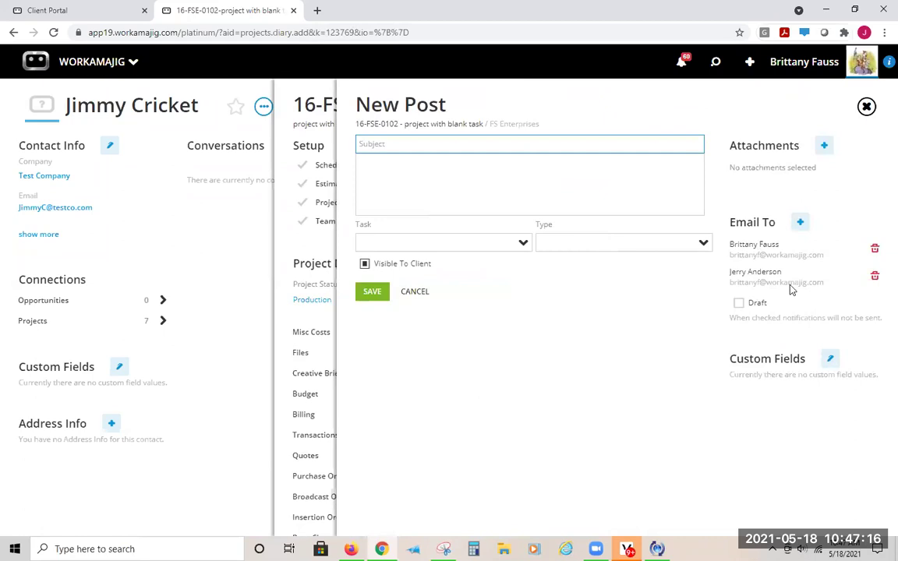
pyautogui.click(319, 320)
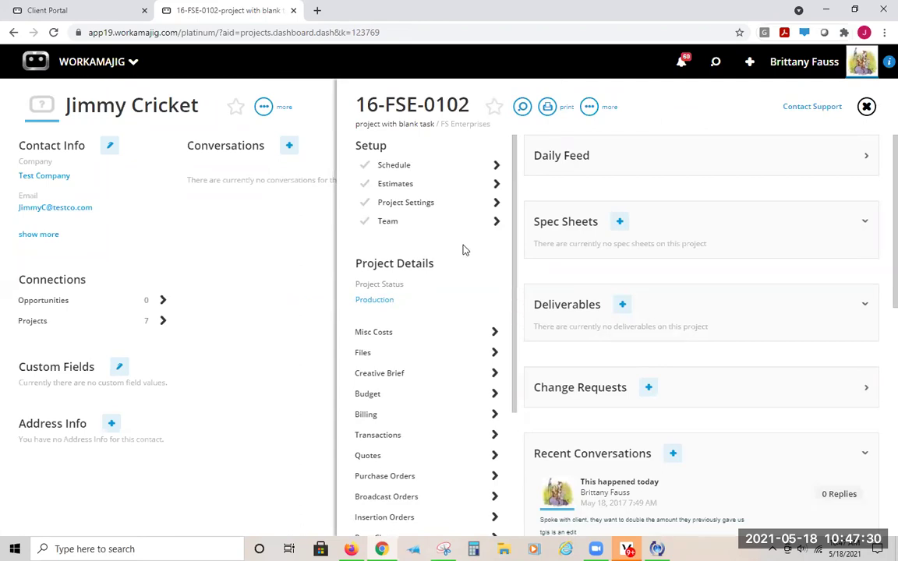
pyautogui.click(402, 224)
pyautogui.click(249, 222)
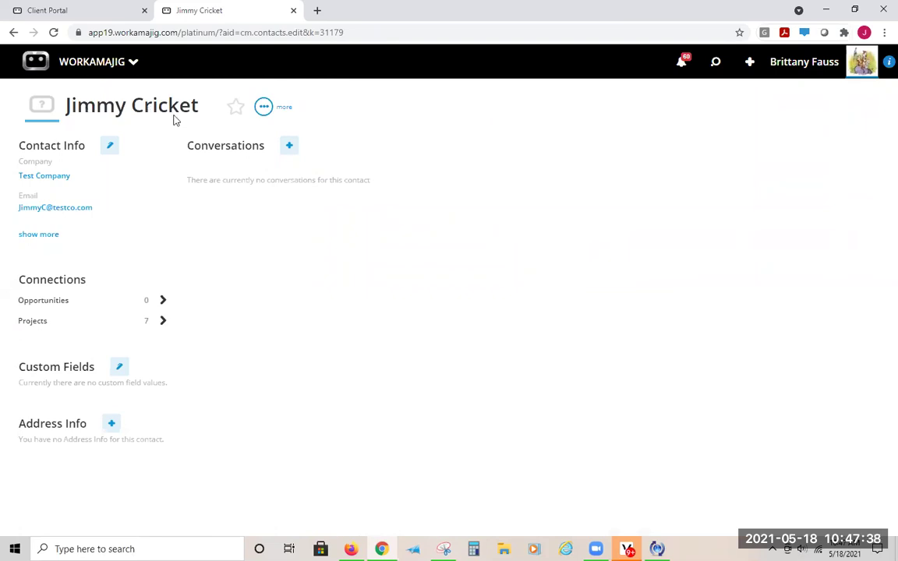
# - Open project 17TCO0027 from the contact's connected Projects list and view its team list
pyautogui.click(50, 325)
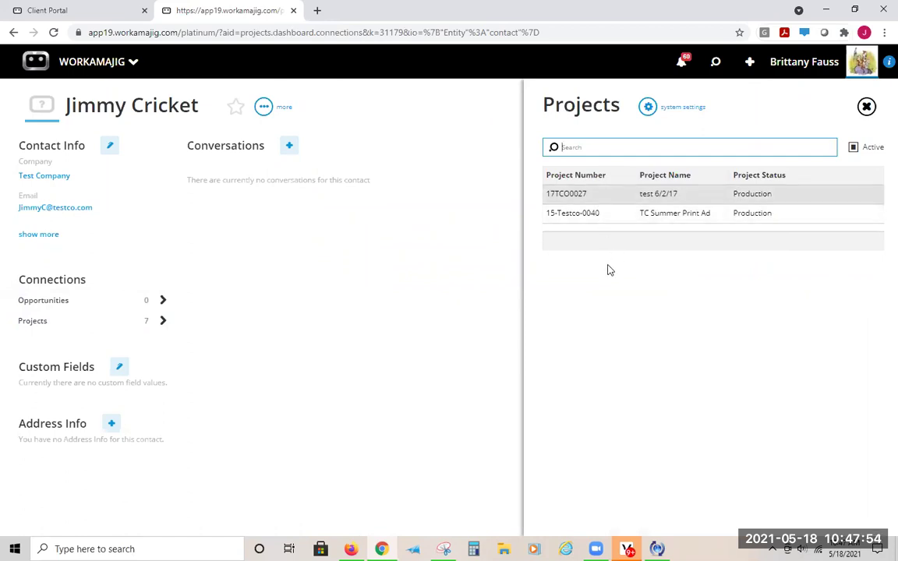
pyautogui.click(585, 197)
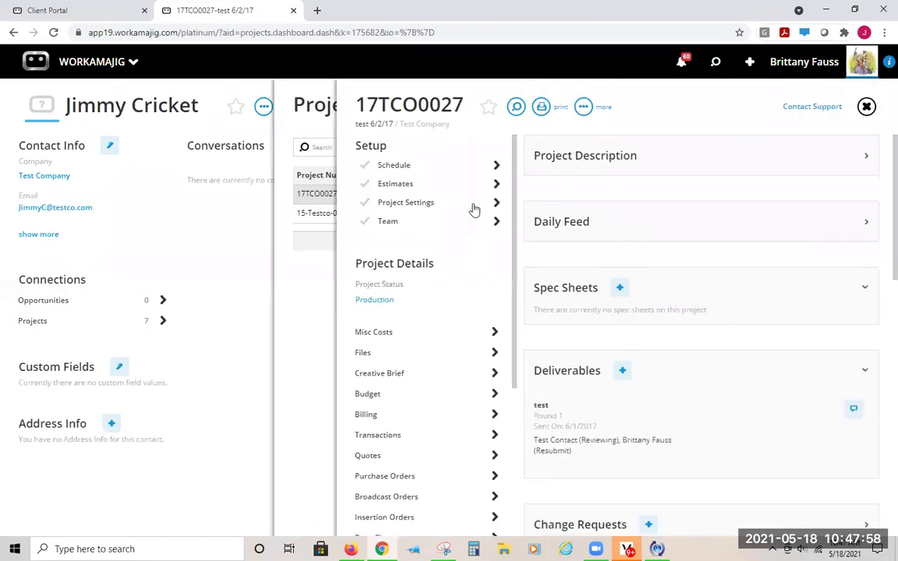
pyautogui.click(404, 226)
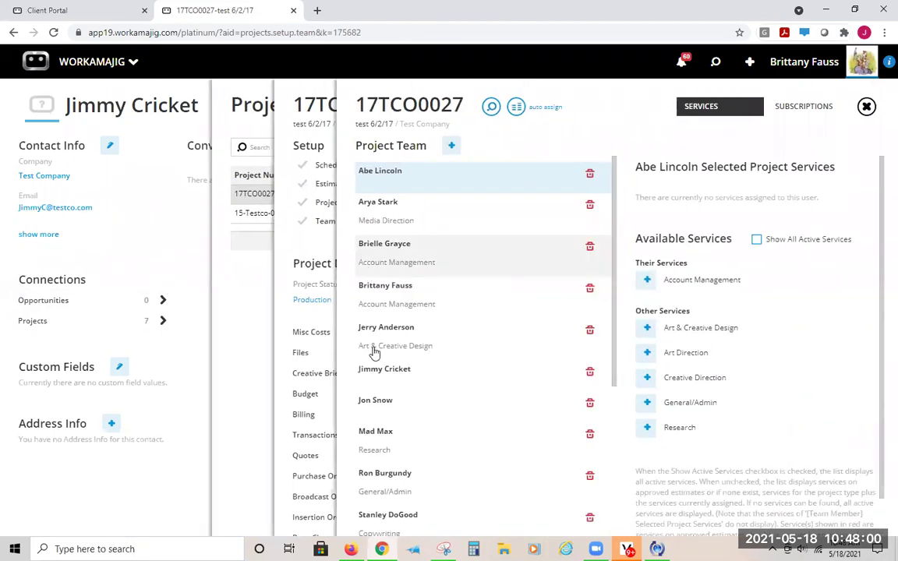
# - Open the 17TCO0027 schedule and the details of task 3.1 Pre-press Prep
pyautogui.click(279, 96)
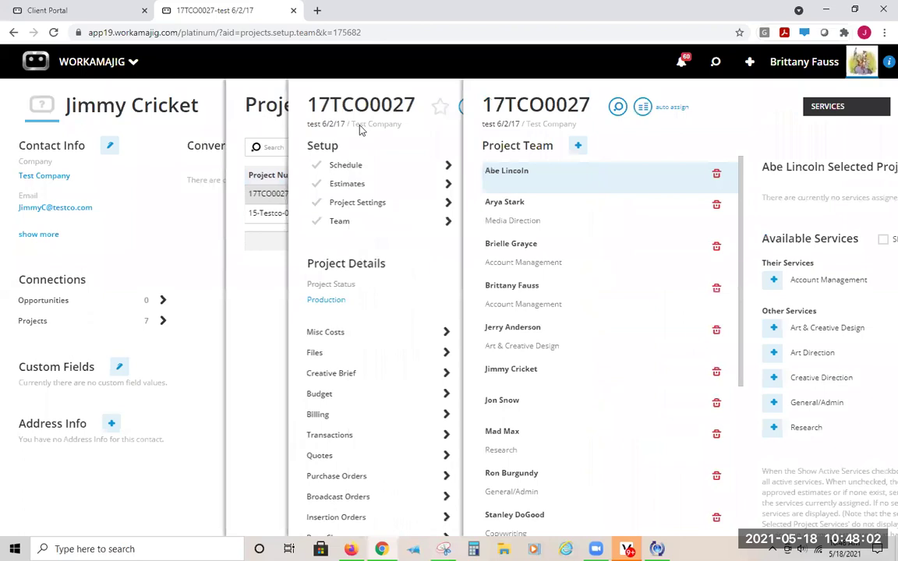
pyautogui.click(405, 168)
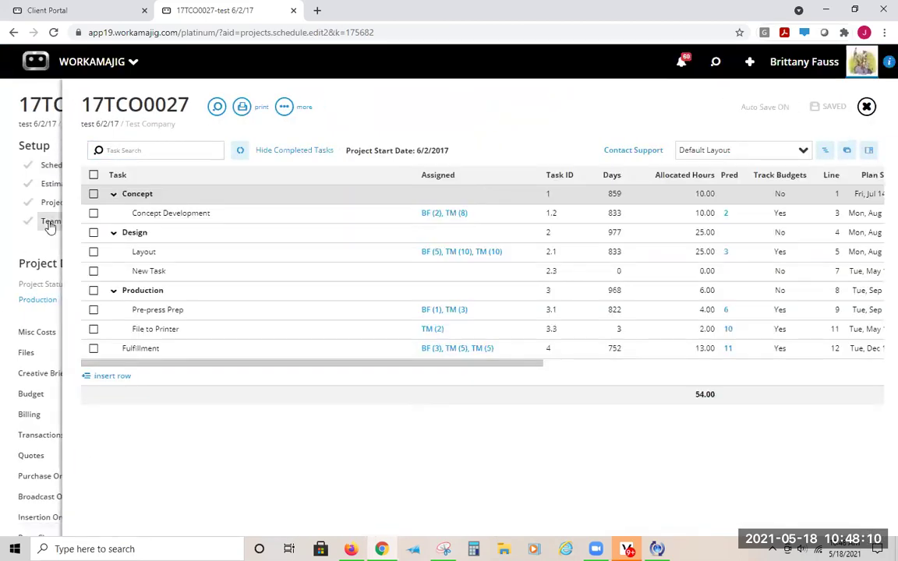
pyautogui.click(431, 312)
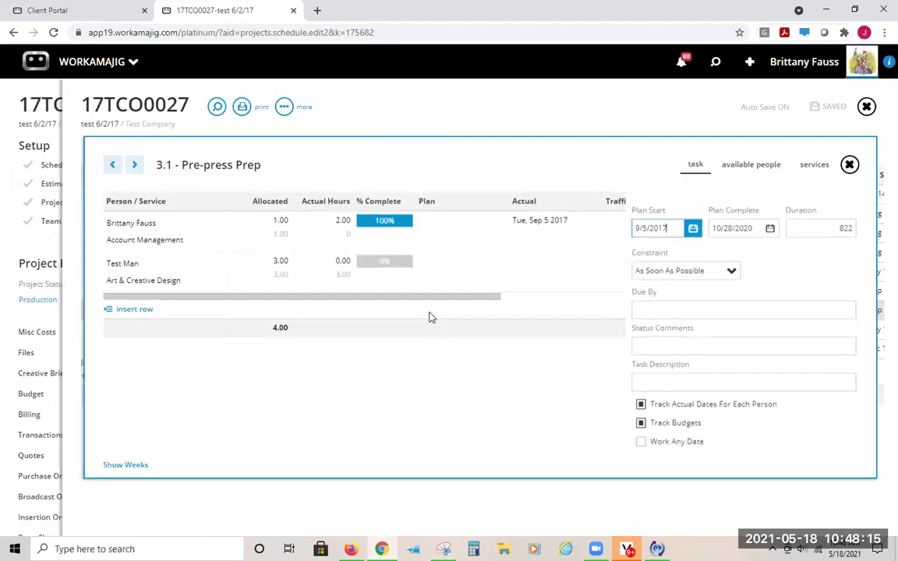
# - Add the contact as a new assignee row on the task, then return to the Client Portal
pyautogui.click(134, 310)
pyautogui.click(121, 304)
pyautogui.write('jim')
pyautogui.click(128, 329)
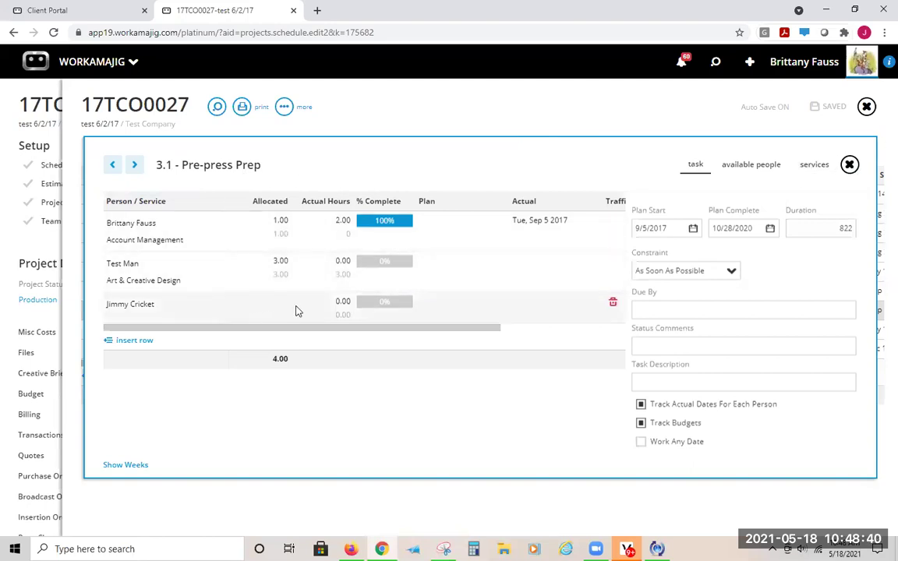
pyautogui.click(543, 91)
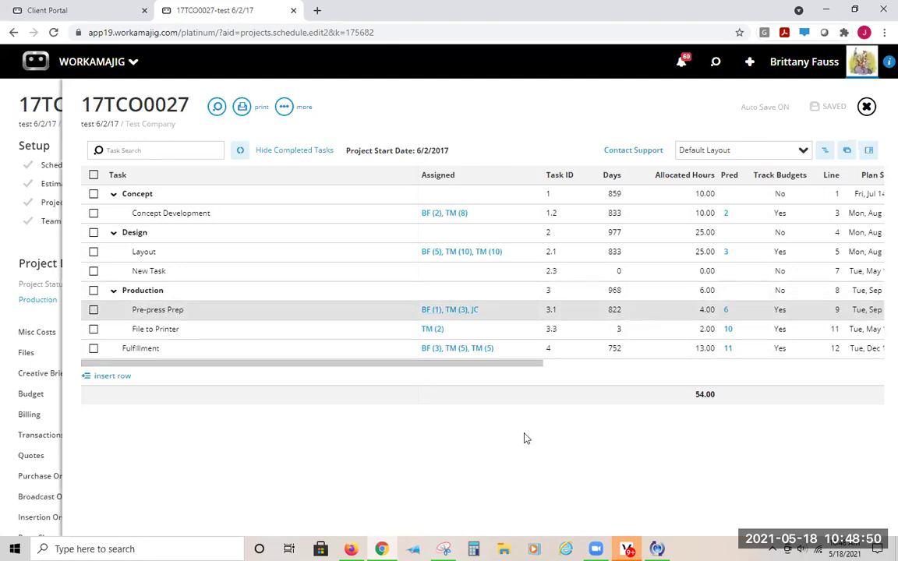
pyautogui.click(53, 10)
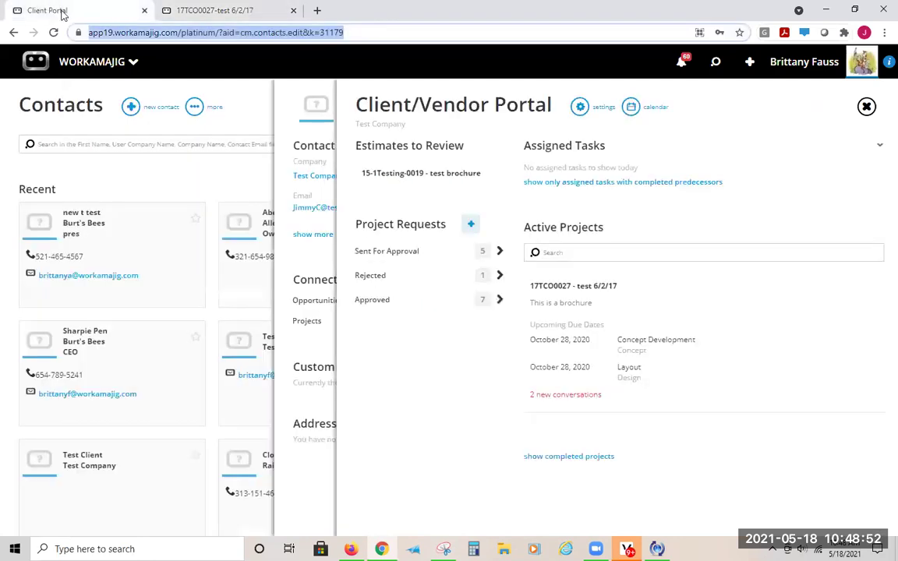
pyautogui.click(285, 238)
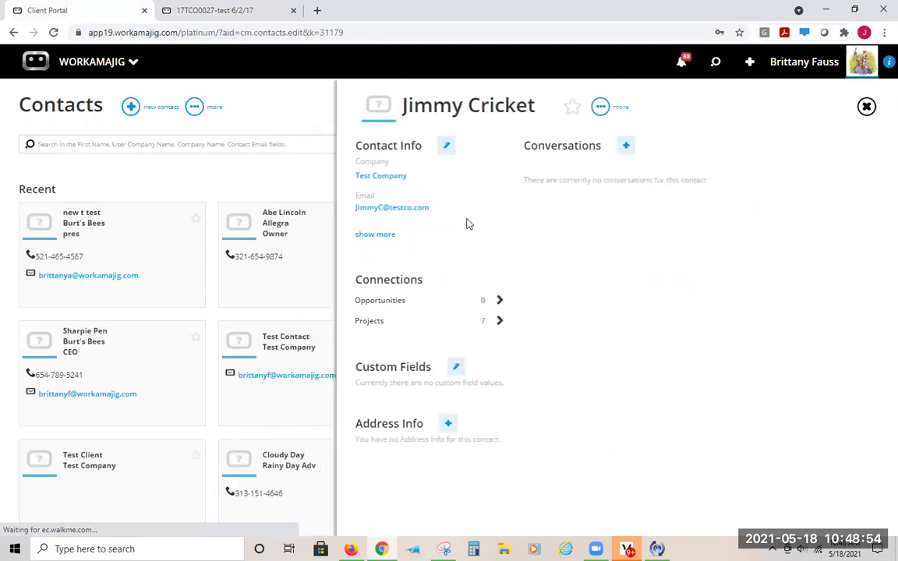
pyautogui.click(600, 106)
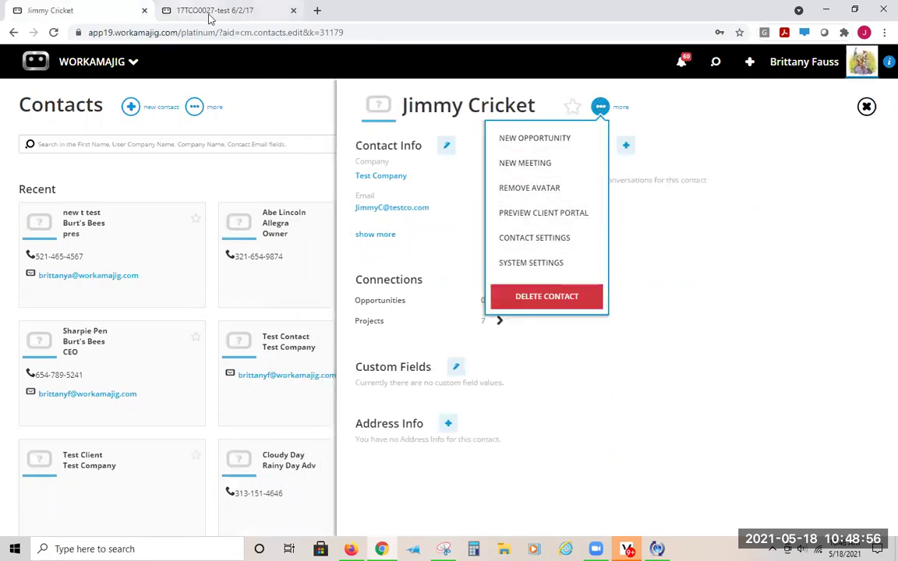
pyautogui.click(182, 9)
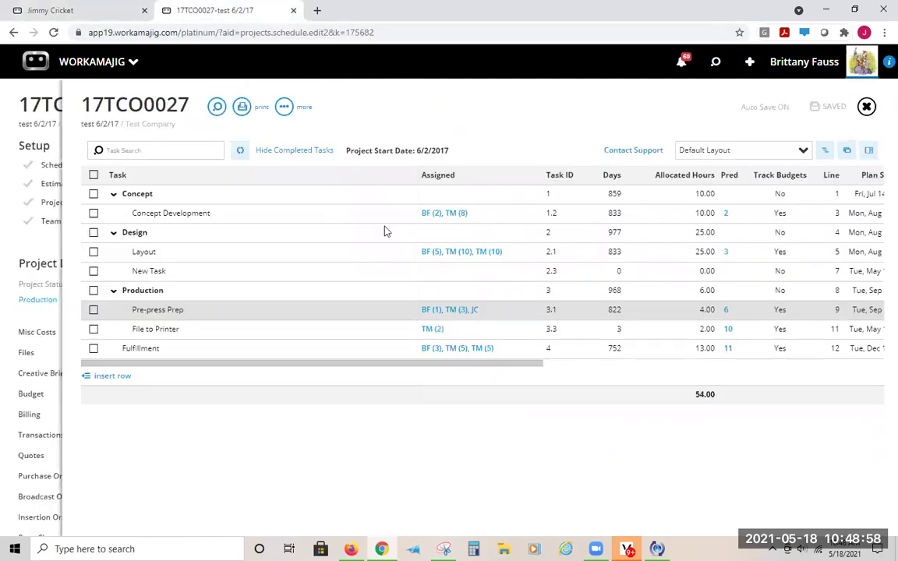
pyautogui.moveTo(535, 366); pyautogui.dragTo(641, 366)
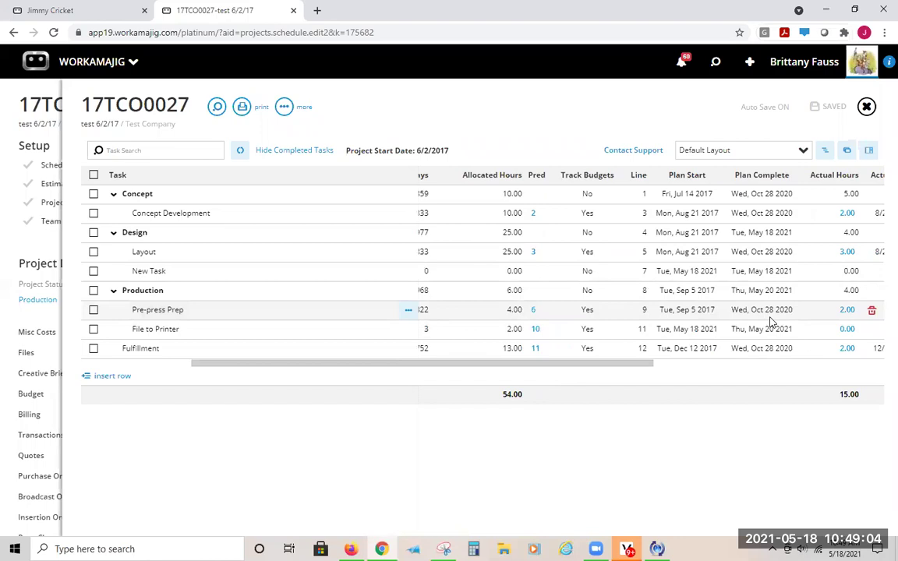
pyautogui.moveTo(645, 369); pyautogui.dragTo(670, 375)
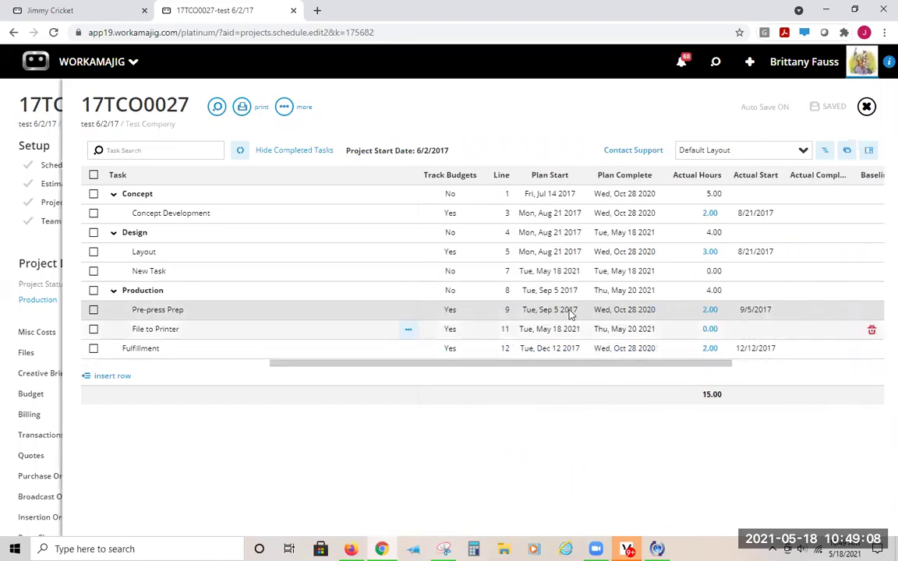
pyautogui.click(64, 12)
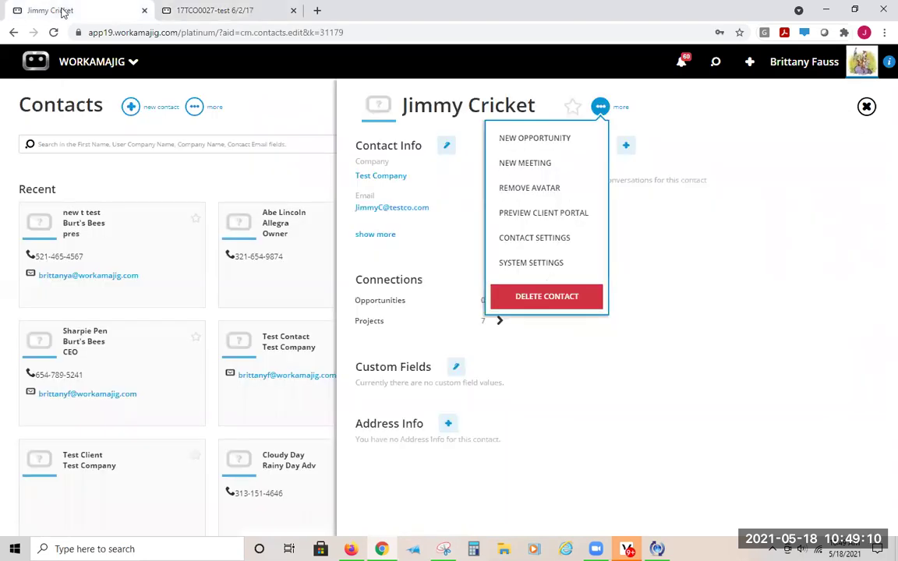
pyautogui.click(538, 215)
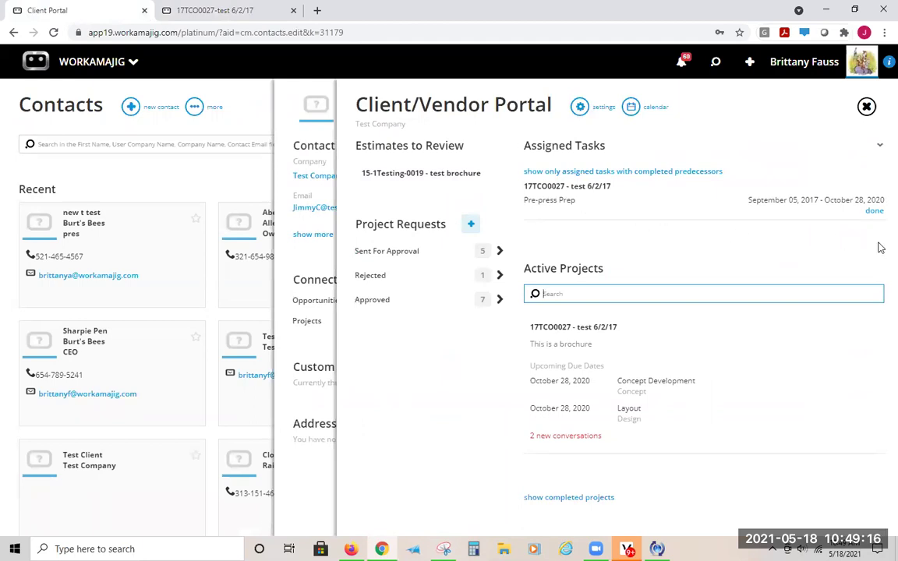
pyautogui.click(582, 208)
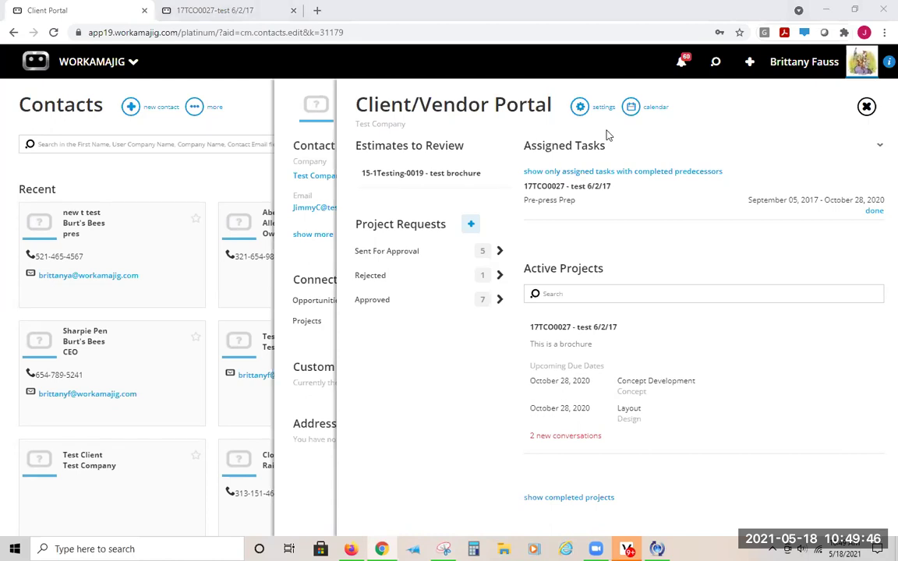
# - Review the 17TCO0027 team members' subscription defaults, then go back to the client portal
pyautogui.click(164, 9)
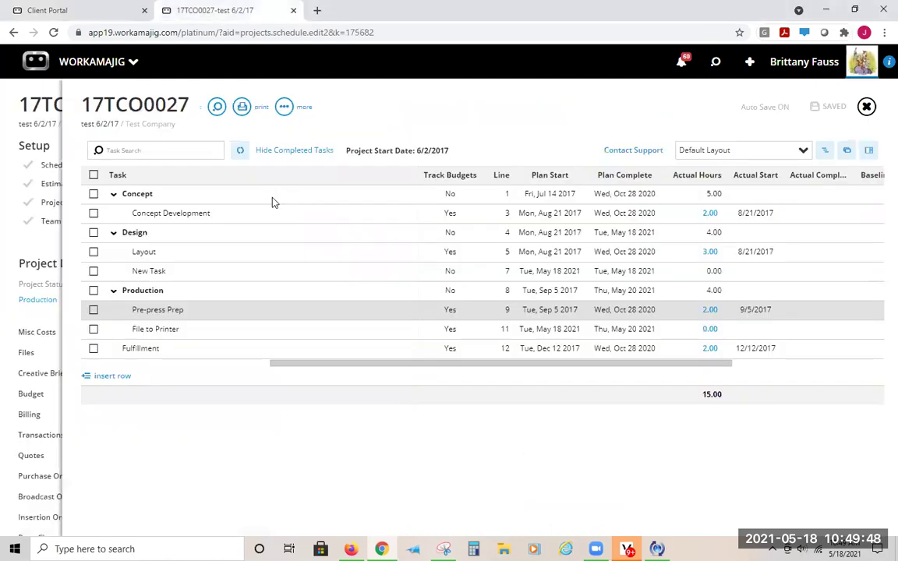
pyautogui.click(866, 106)
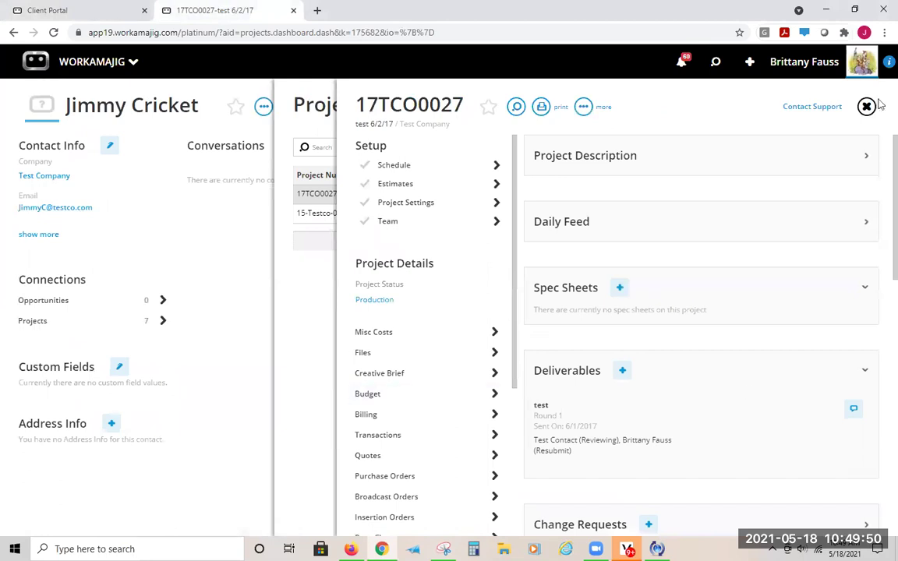
pyautogui.click(390, 222)
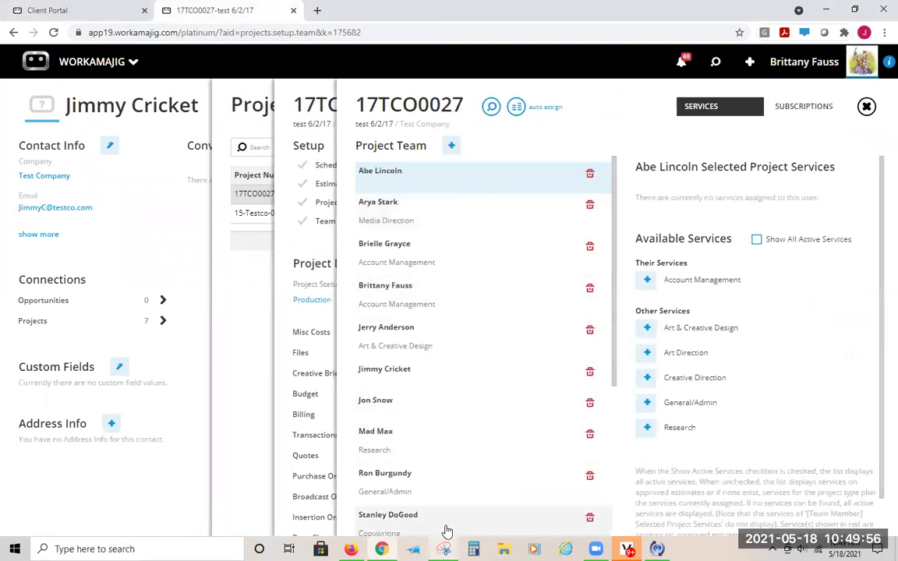
pyautogui.click(807, 116)
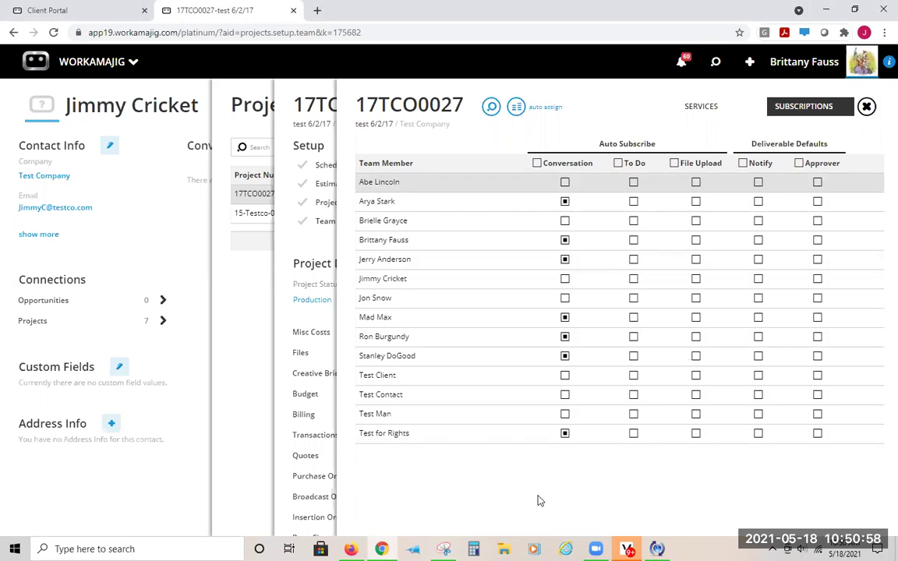
pyautogui.click(871, 108)
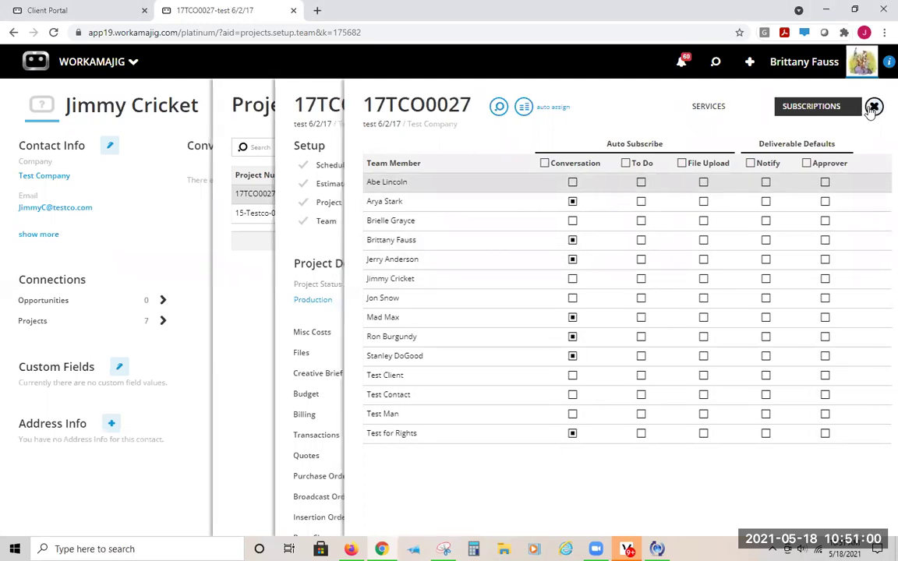
pyautogui.click(62, 9)
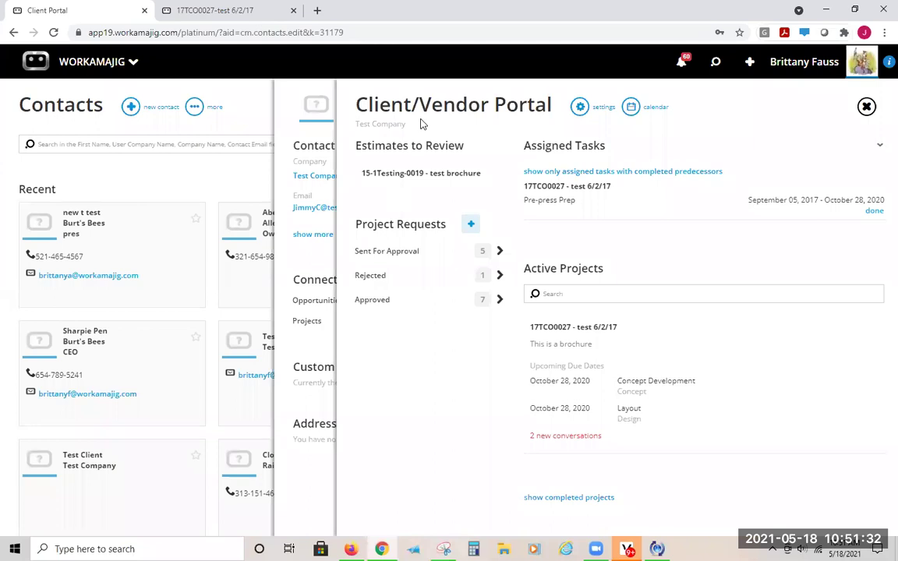
# - Bring up the Request a Project list via the + beside Project Requests
pyautogui.click(469, 226)
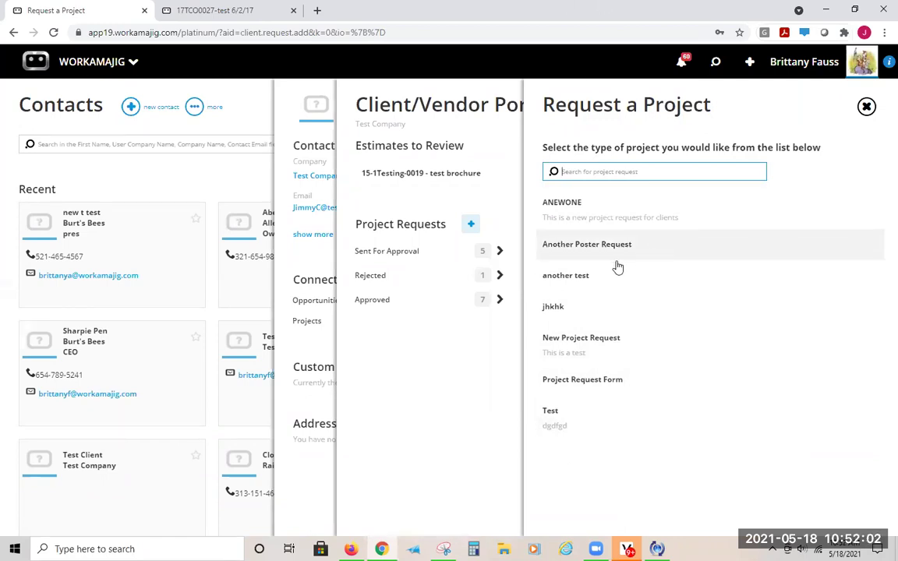
# - Choose the New Project Request type and name the project 'test 5/18'
pyautogui.click(597, 348)
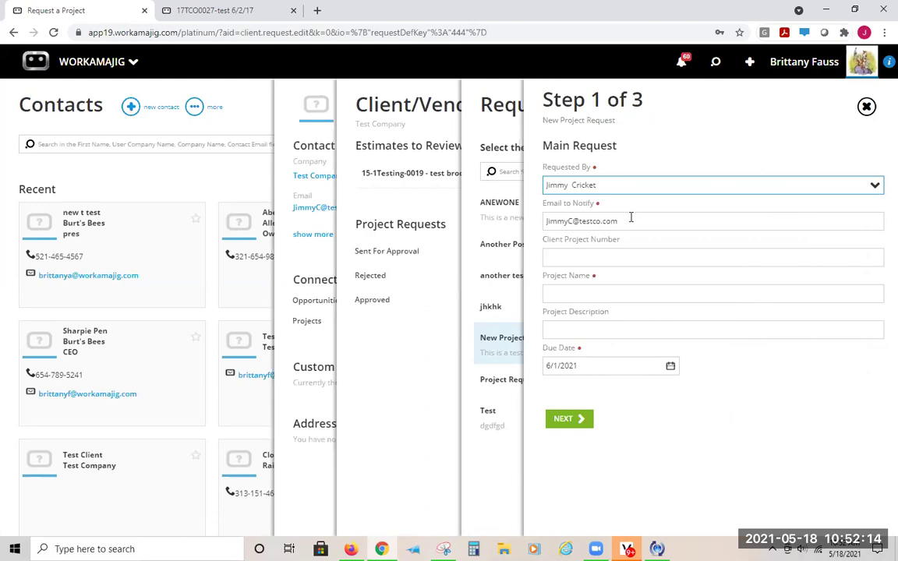
pyautogui.click(602, 258)
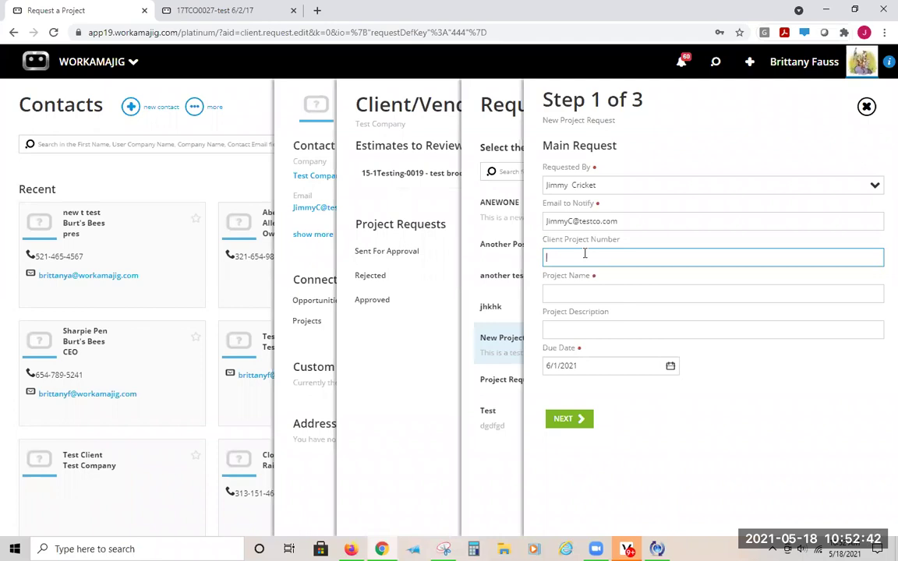
pyautogui.click(573, 299)
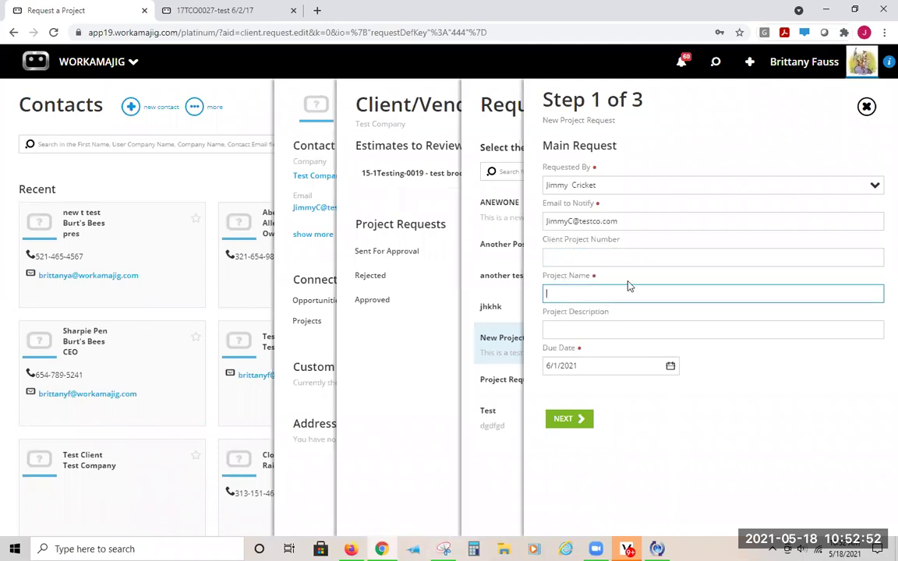
pyautogui.write('test 5/18')
pyautogui.click(594, 330)
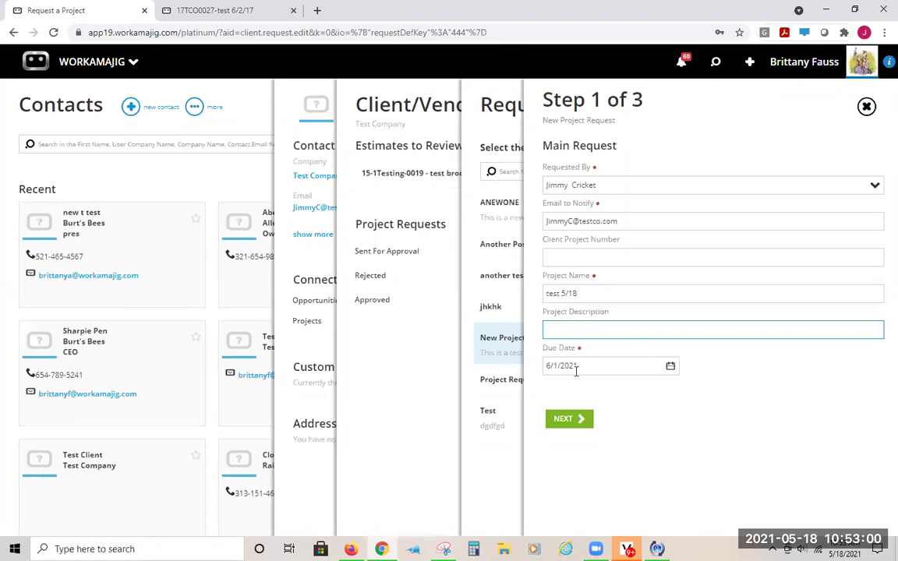
pyautogui.click(576, 420)
# - Try a May 28, 2021 due date, keep 6/1/2021 after the error, and advance to Step 2
pyautogui.click(669, 377)
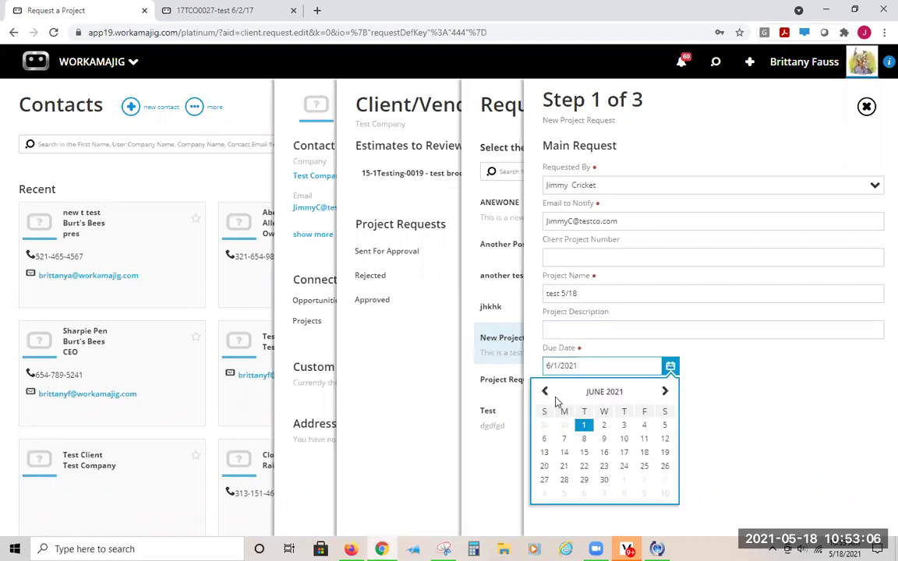
pyautogui.click(544, 391)
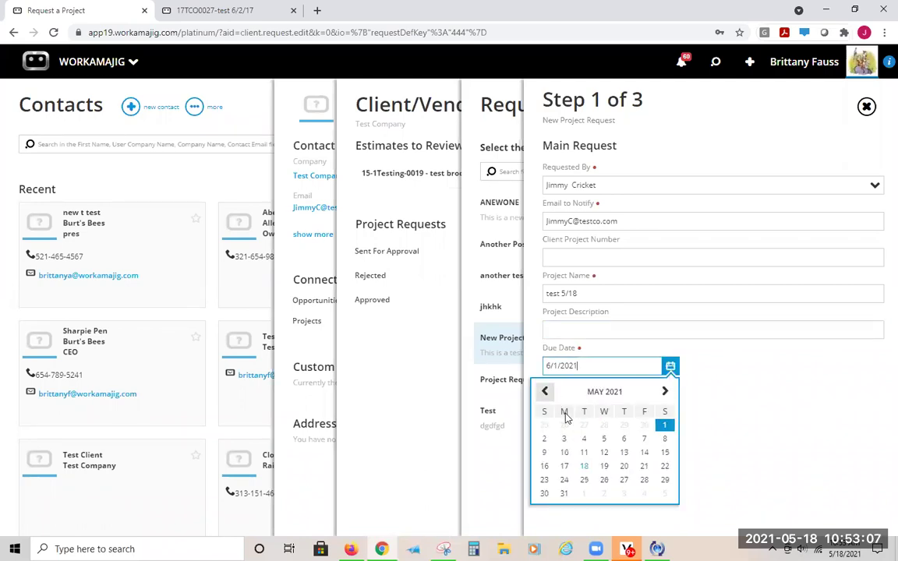
pyautogui.click(644, 479)
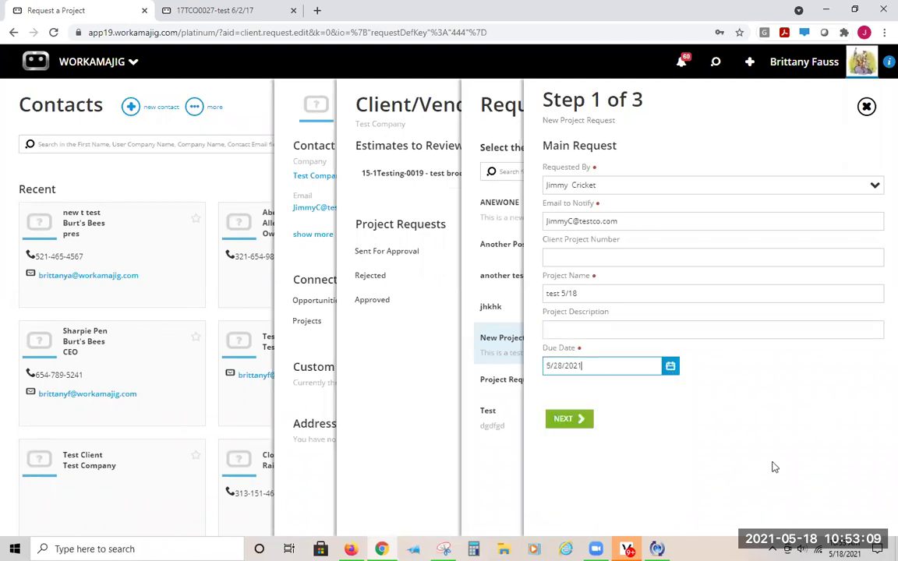
pyautogui.click(583, 418)
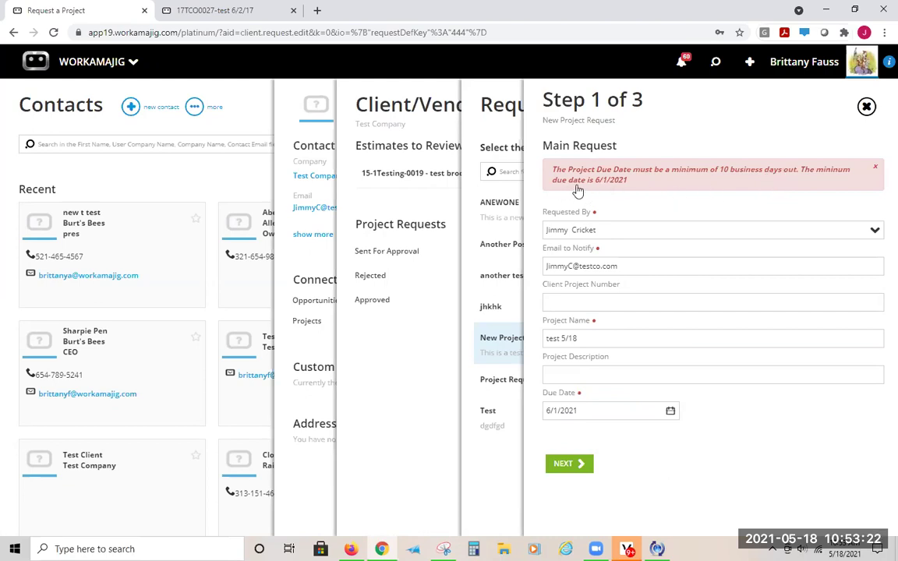
pyautogui.moveTo(595, 410); pyautogui.dragTo(544, 410)
pyautogui.click(826, 427)
pyautogui.click(571, 465)
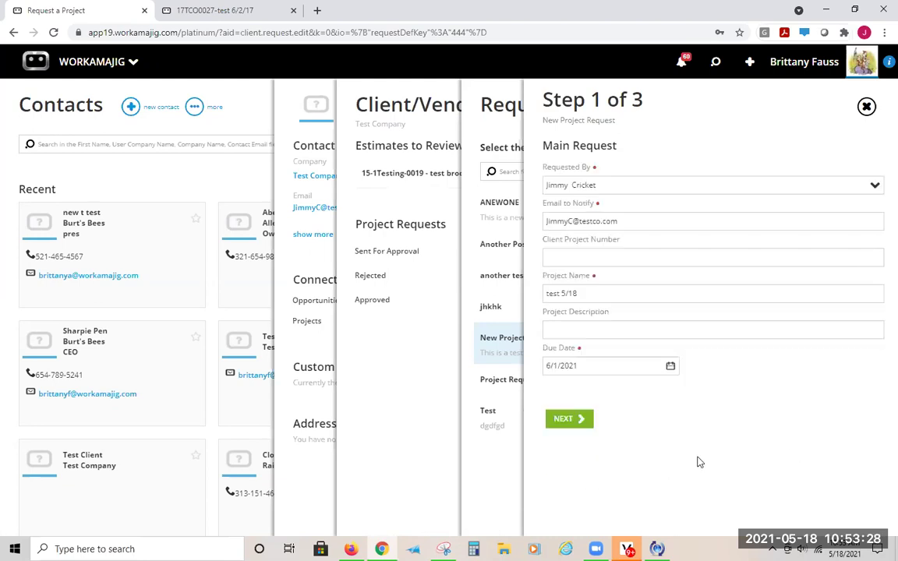
pyautogui.click(607, 198)
pyautogui.click(611, 344)
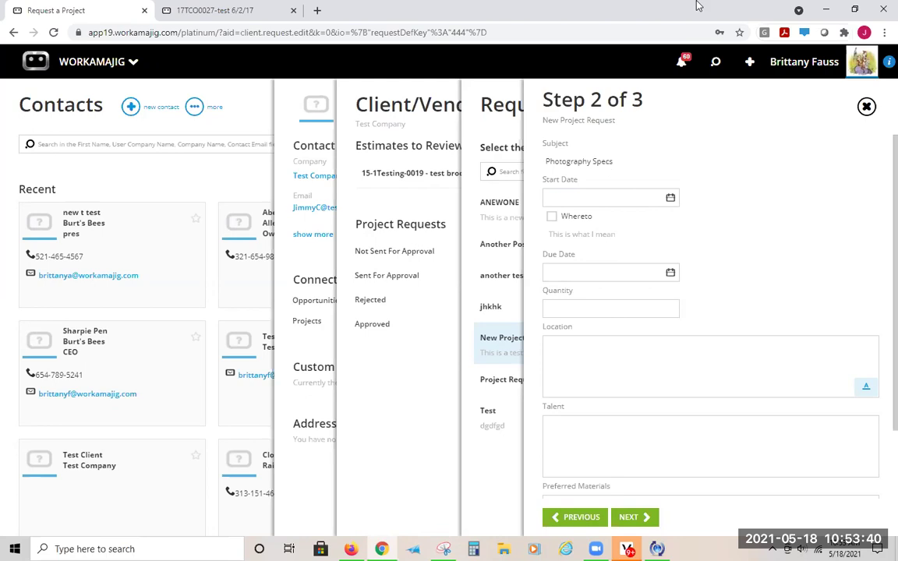
pyautogui.scroll(-2, 594, 355)
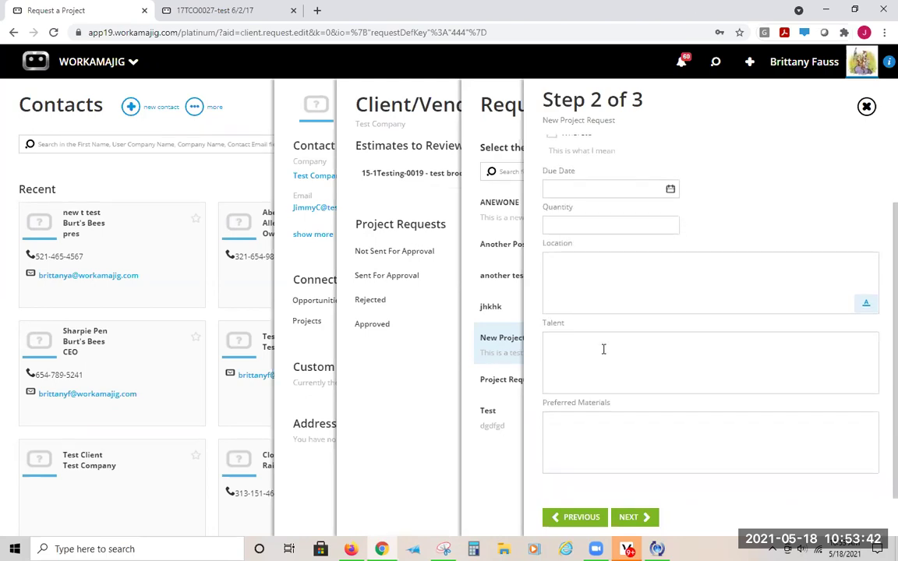
pyautogui.scroll(2, 631, 414)
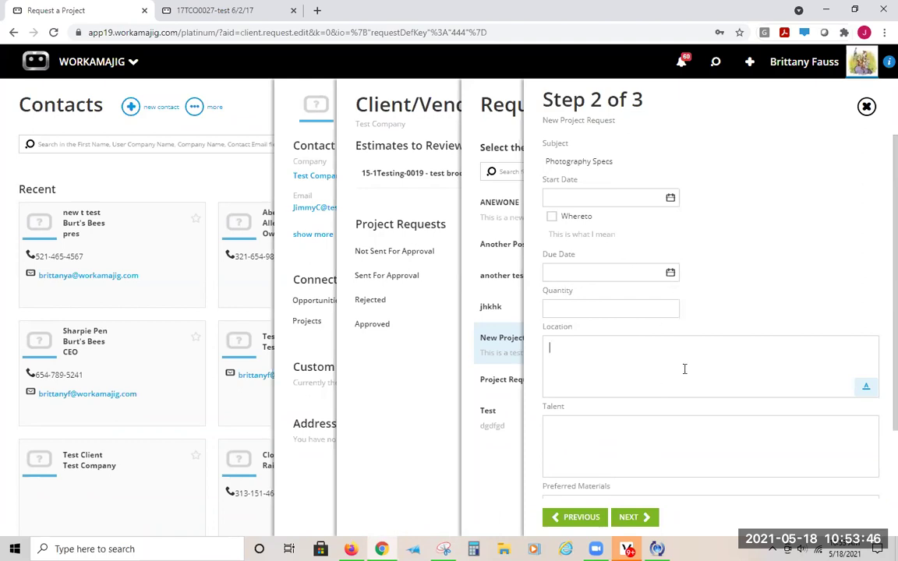
pyautogui.scroll(-2, 670, 455)
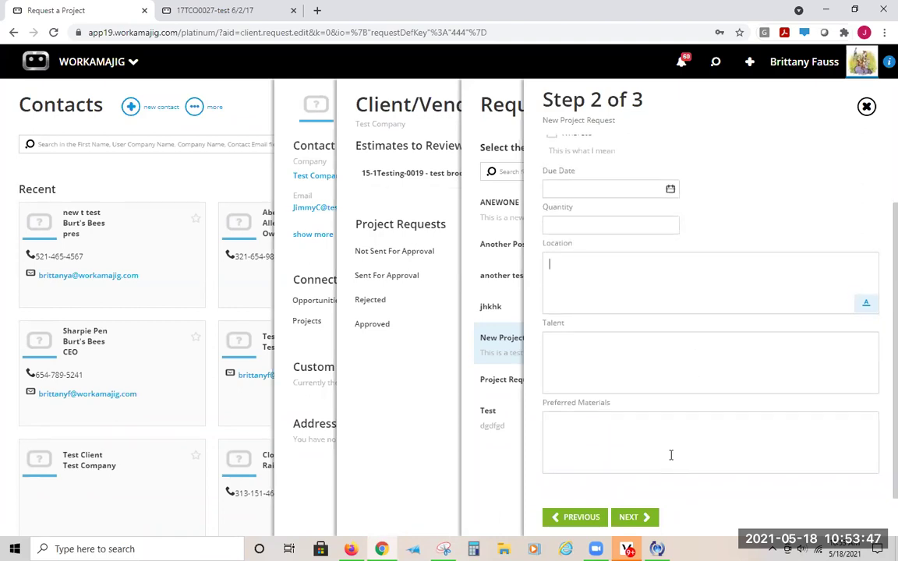
pyautogui.click(646, 516)
pyautogui.click(552, 145)
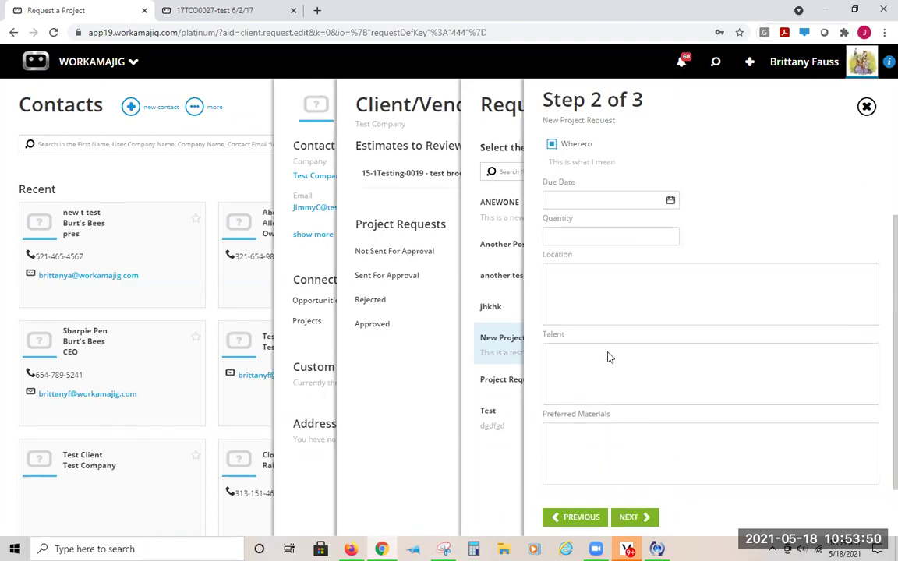
pyautogui.click(633, 517)
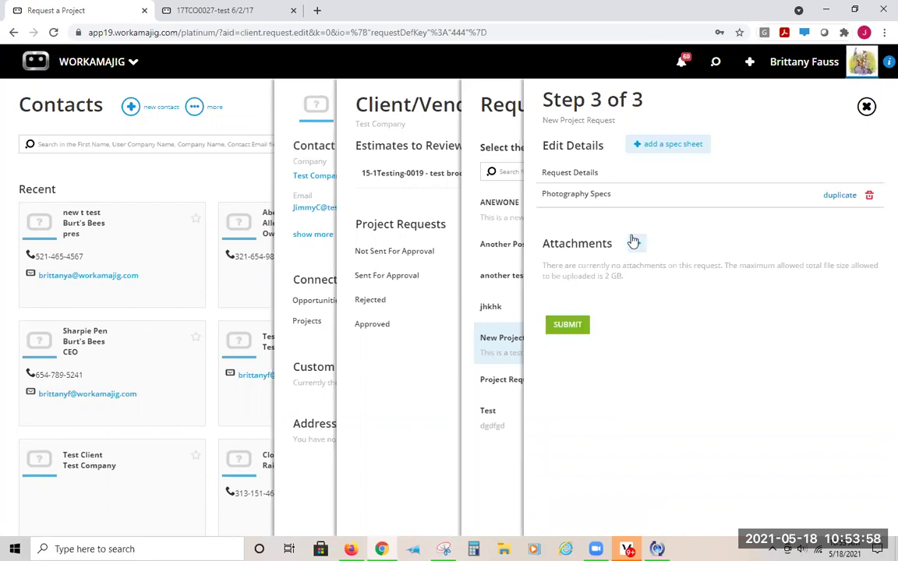
# - Submit the request and close the Done! confirmation to return to the Client/Vendor Portal
pyautogui.click(560, 326)
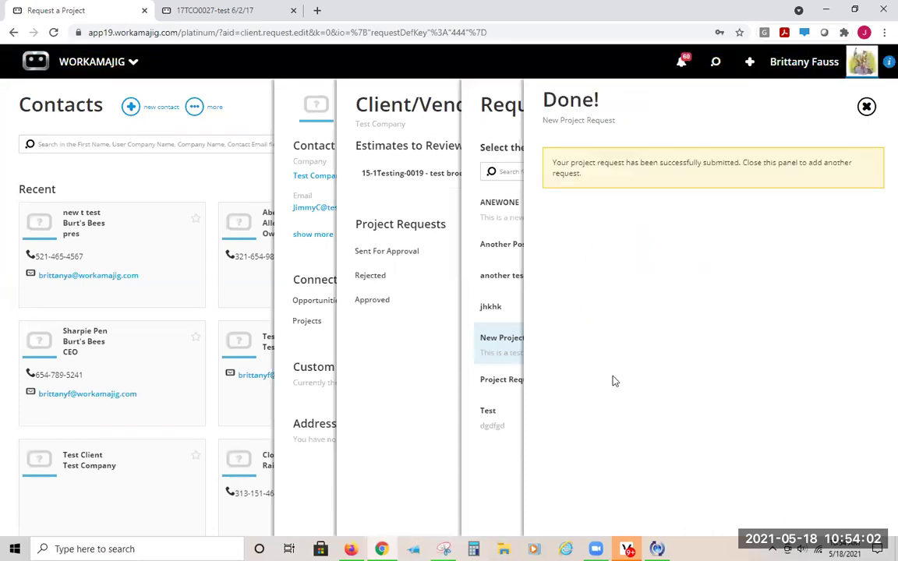
pyautogui.click(445, 373)
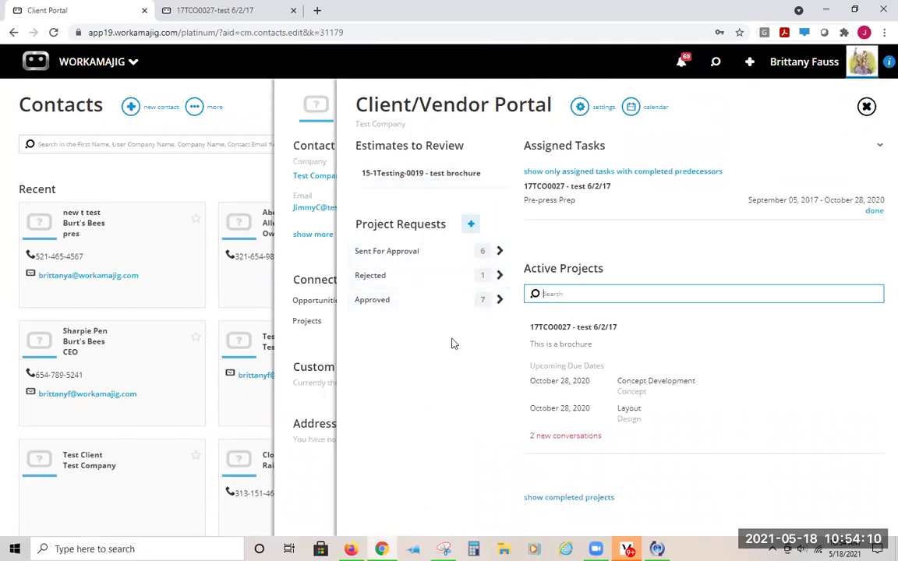
pyautogui.click(392, 280)
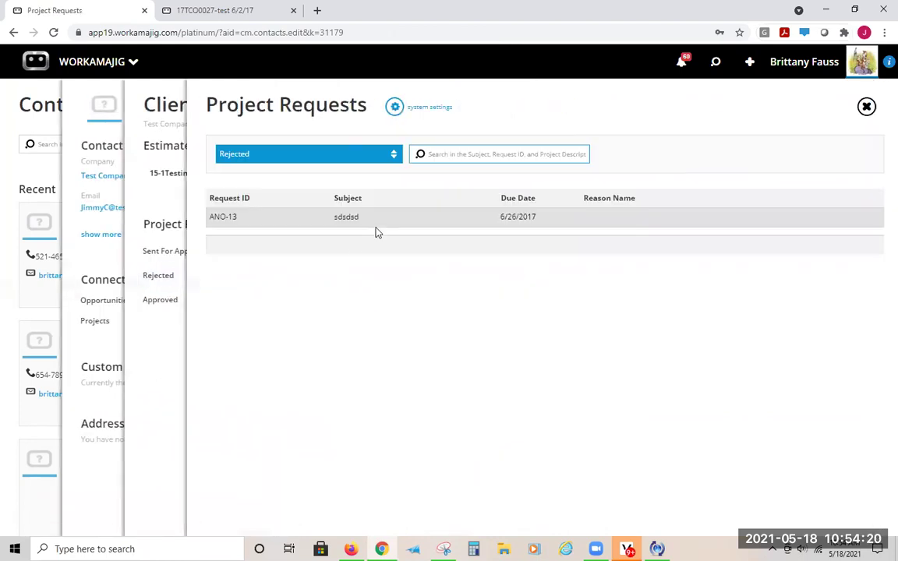
pyautogui.click(430, 224)
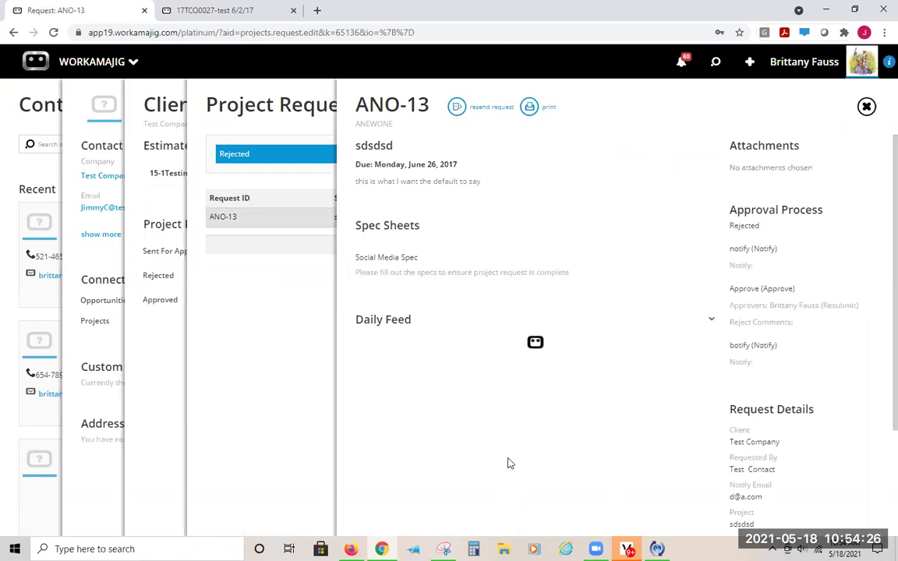
pyautogui.click(393, 266)
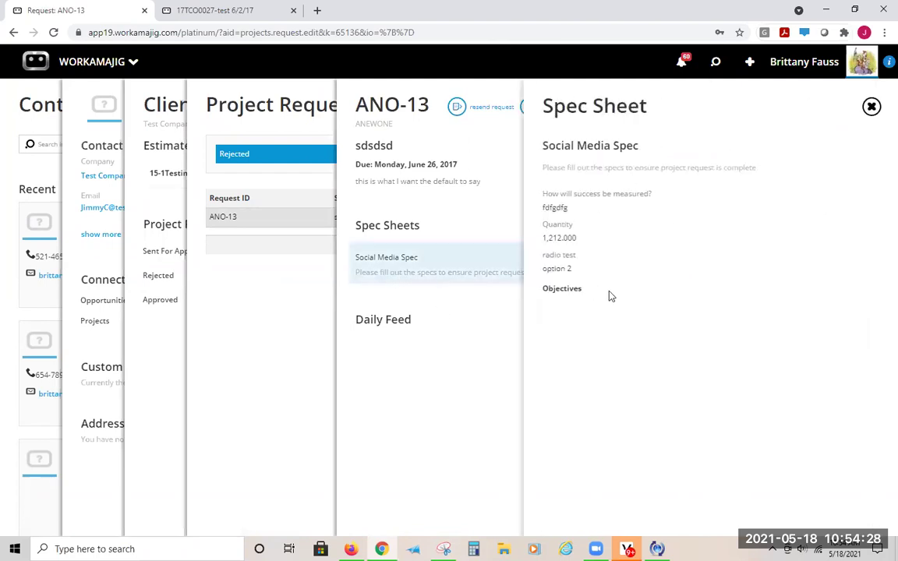
pyautogui.click(452, 393)
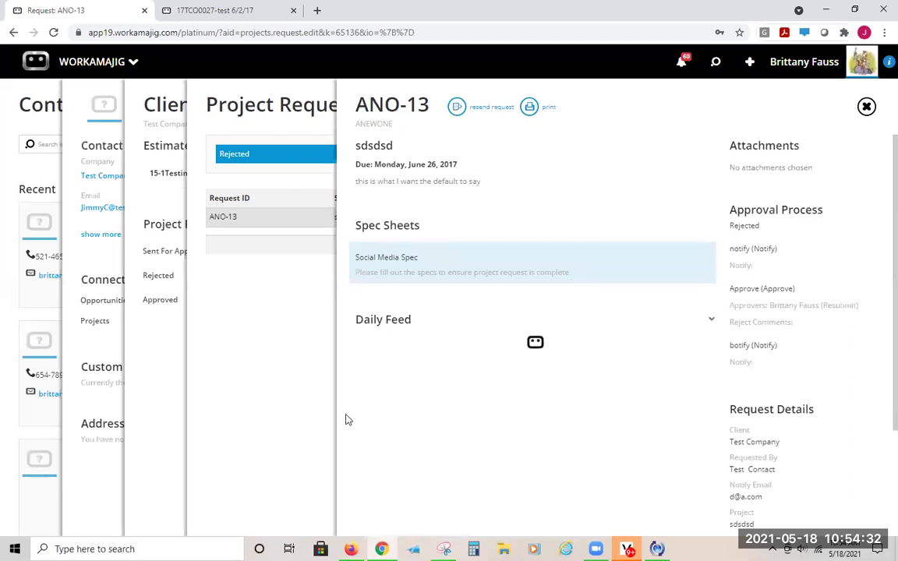
pyautogui.click(265, 353)
pyautogui.click(182, 106)
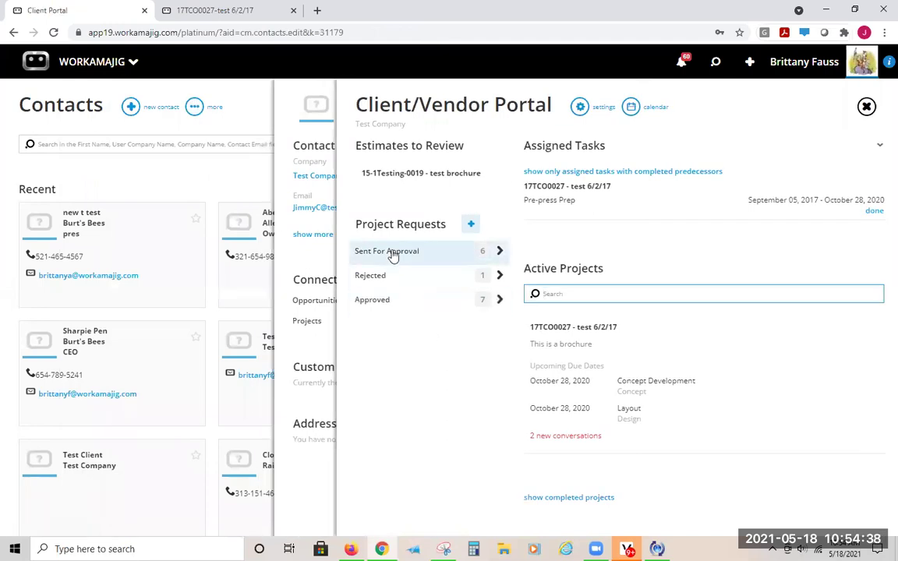
pyautogui.click(393, 254)
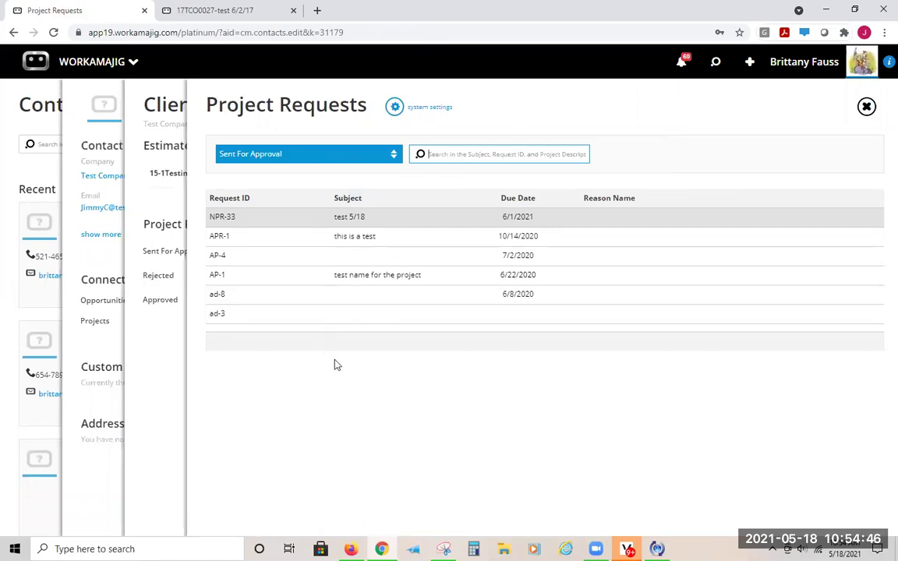
pyautogui.click(153, 360)
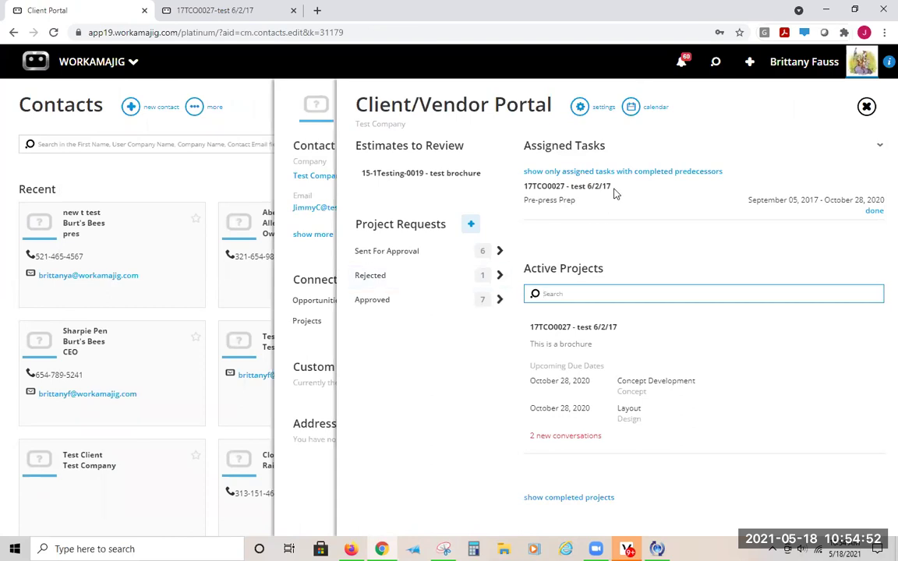
pyautogui.click(580, 109)
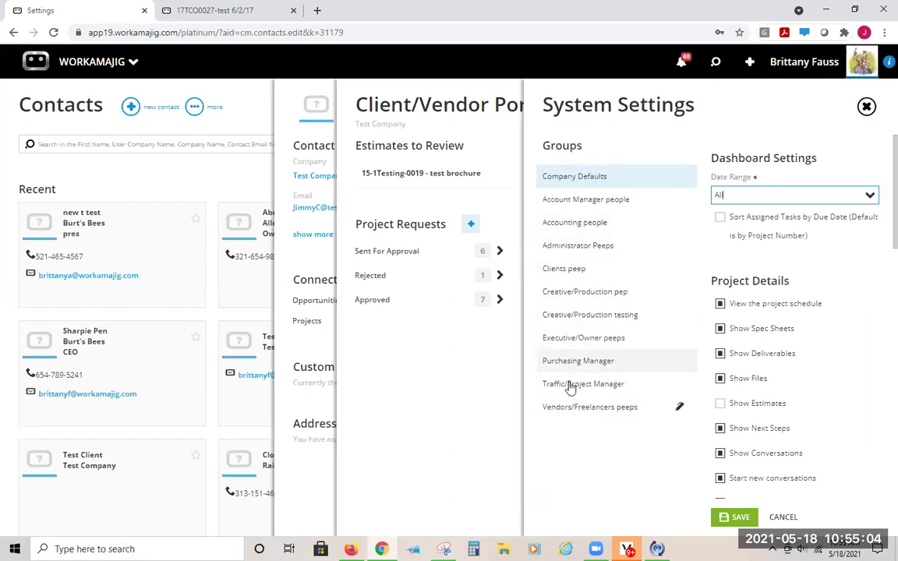
# - Open the Vendors/Freelancers peeps portal group settings, leave dashboard Date Range at All, and review its options
pyautogui.click(603, 412)
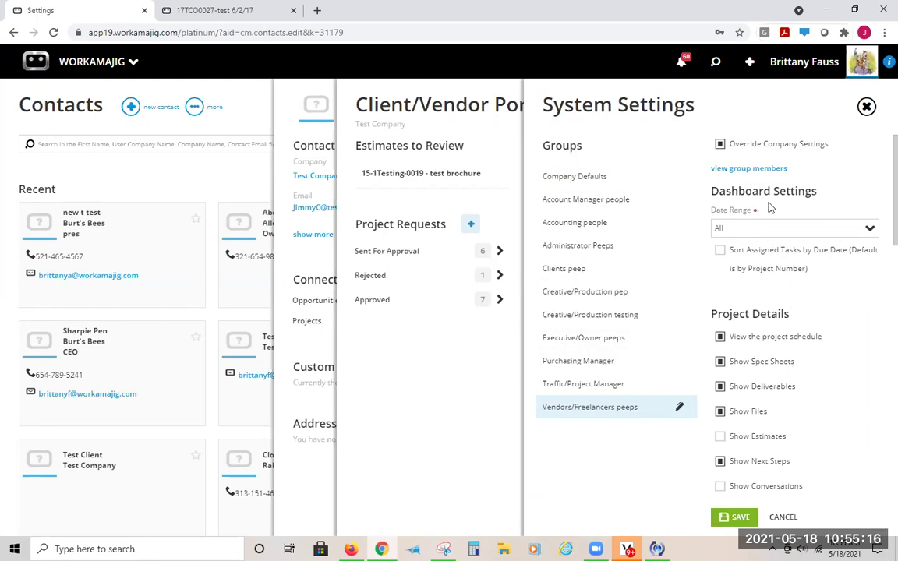
pyautogui.click(582, 409)
pyautogui.click(764, 227)
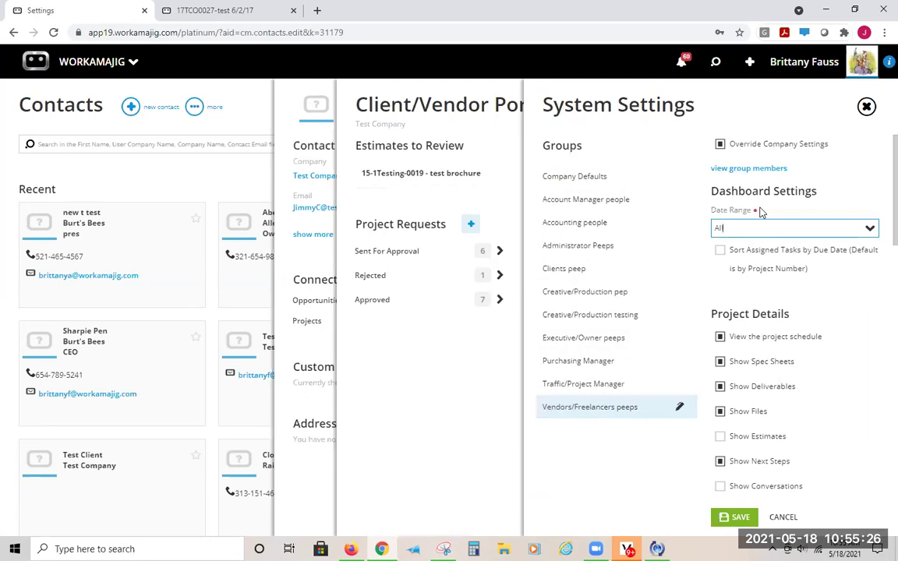
pyautogui.click(870, 230)
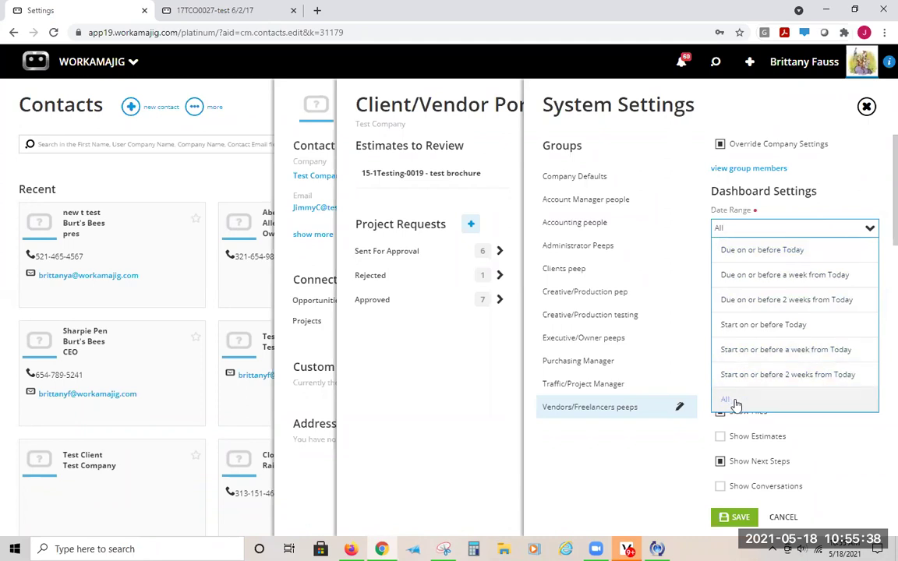
pyautogui.click(782, 226)
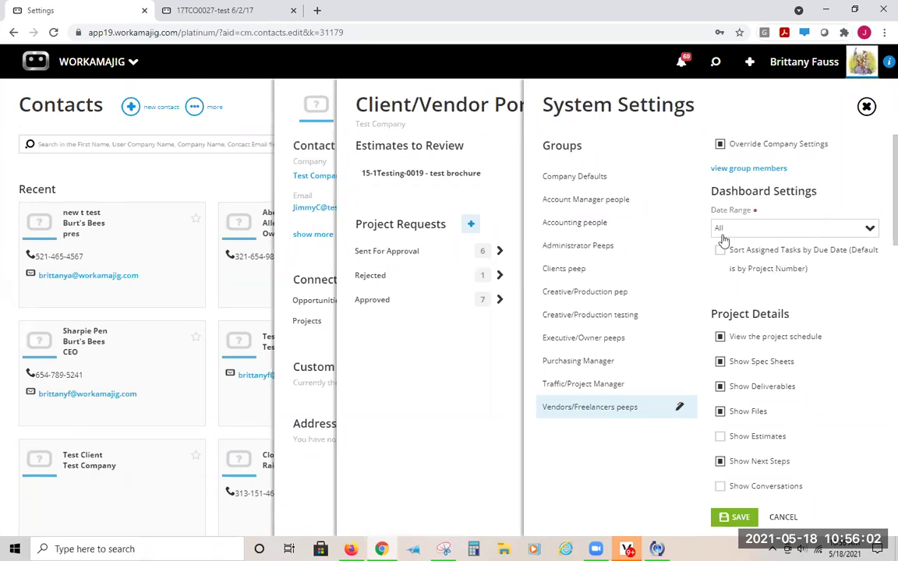
pyautogui.scroll(-3, 760, 286)
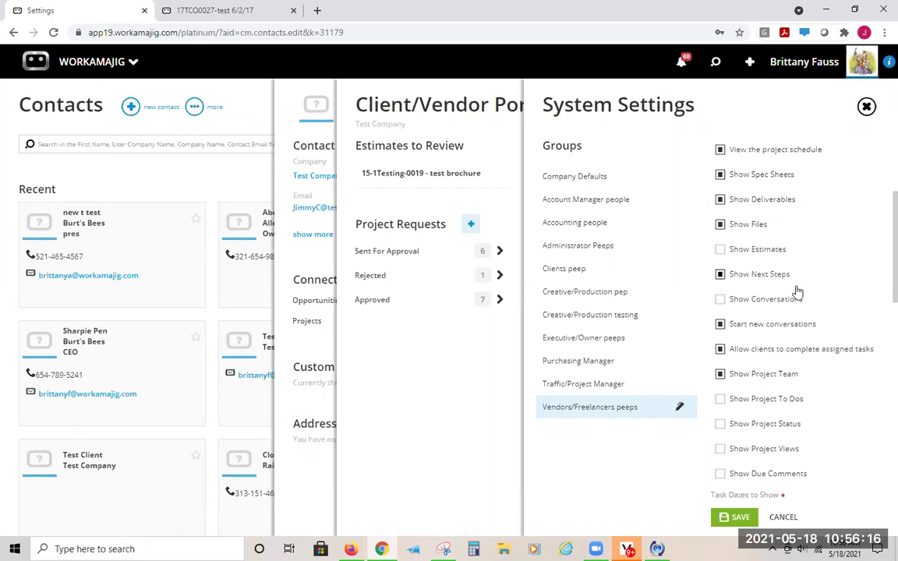
pyautogui.scroll(2, 812, 190)
pyautogui.scroll(-2, 807, 194)
pyautogui.scroll(-3, 771, 379)
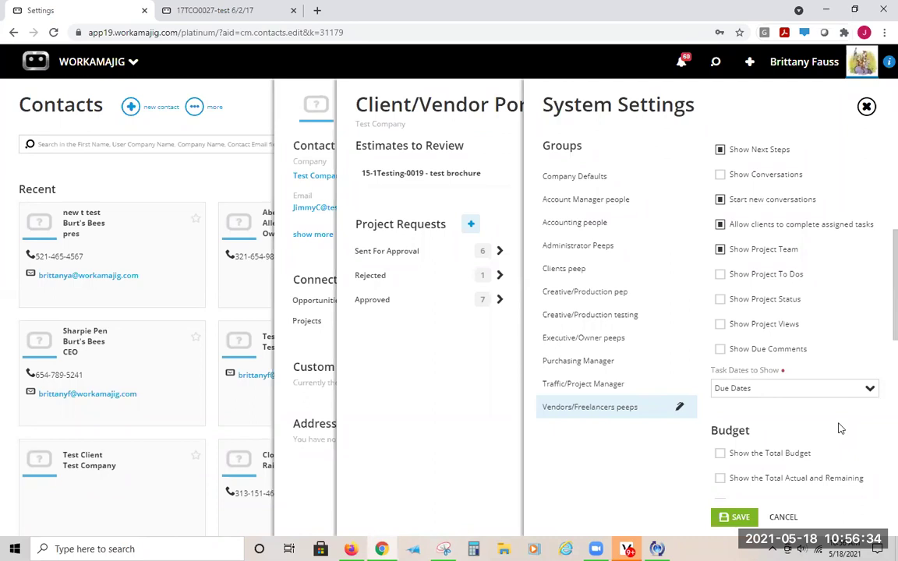
pyautogui.scroll(-3, 848, 417)
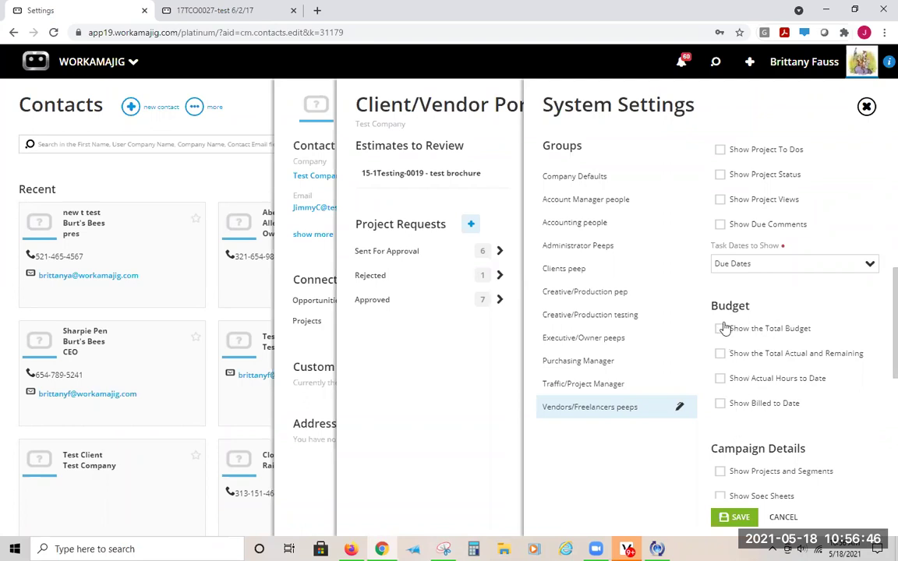
pyautogui.scroll(-1, 835, 304)
pyautogui.scroll(-2, 849, 303)
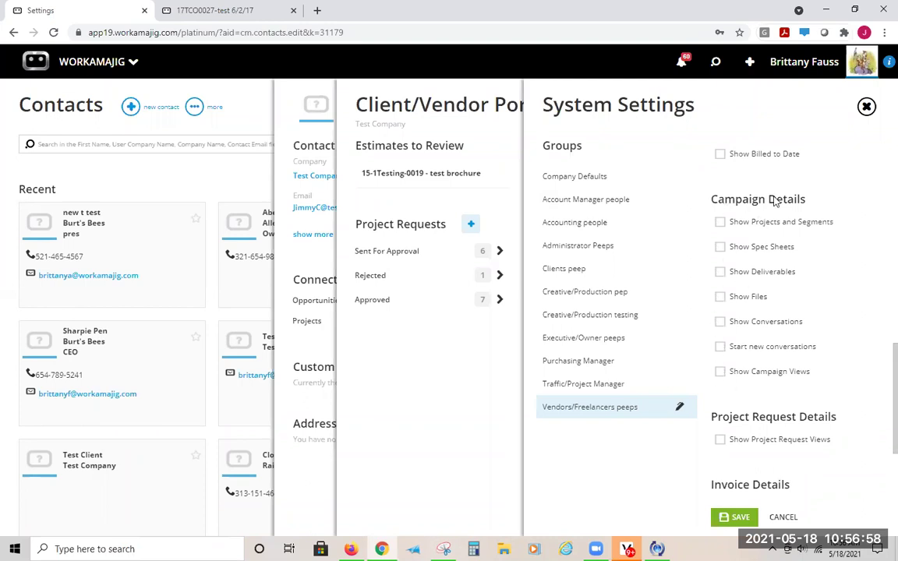
pyautogui.scroll(-2, 850, 222)
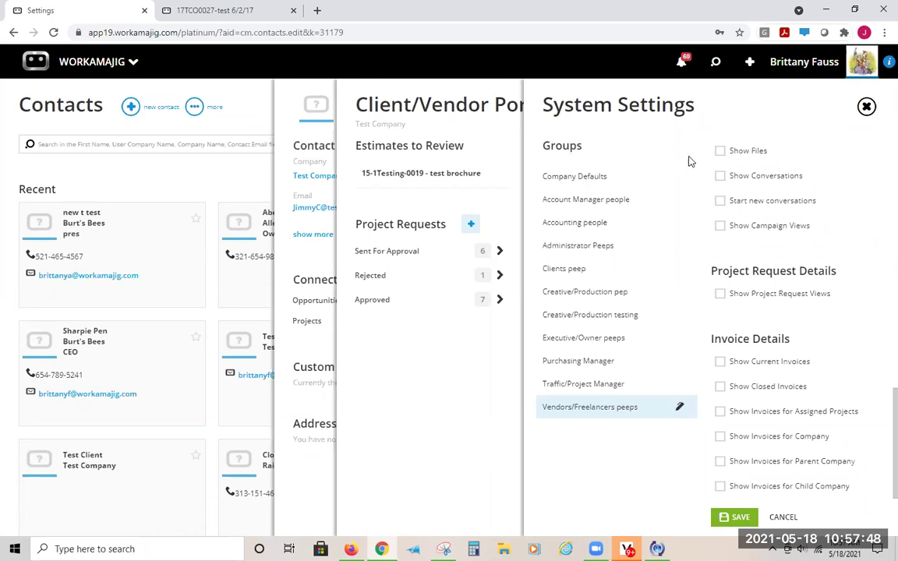
# - Close the vendor group's System Settings panel to get back to the Client/Vendor Portal
pyautogui.scroll(10, 810, 173)
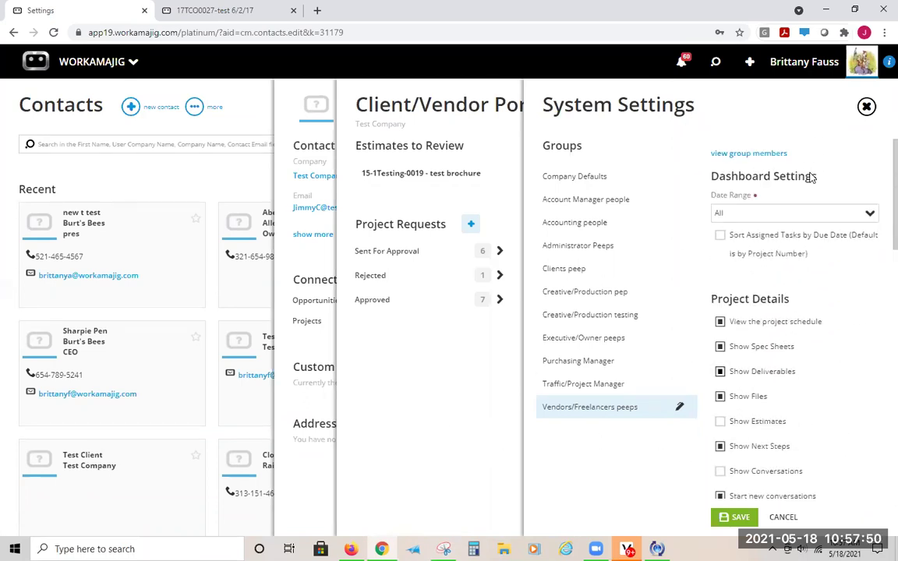
pyautogui.scroll(1, 809, 176)
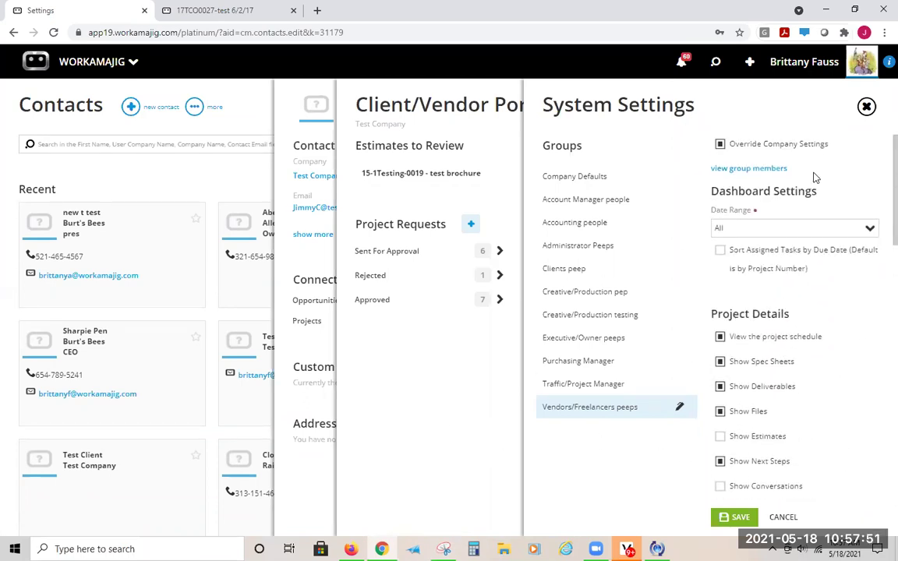
pyautogui.click(450, 408)
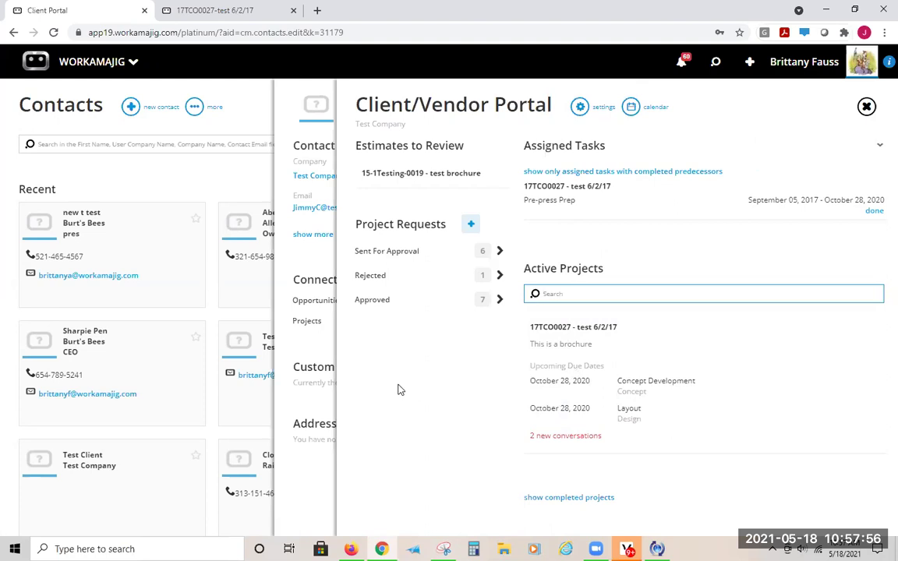
pyautogui.click(467, 299)
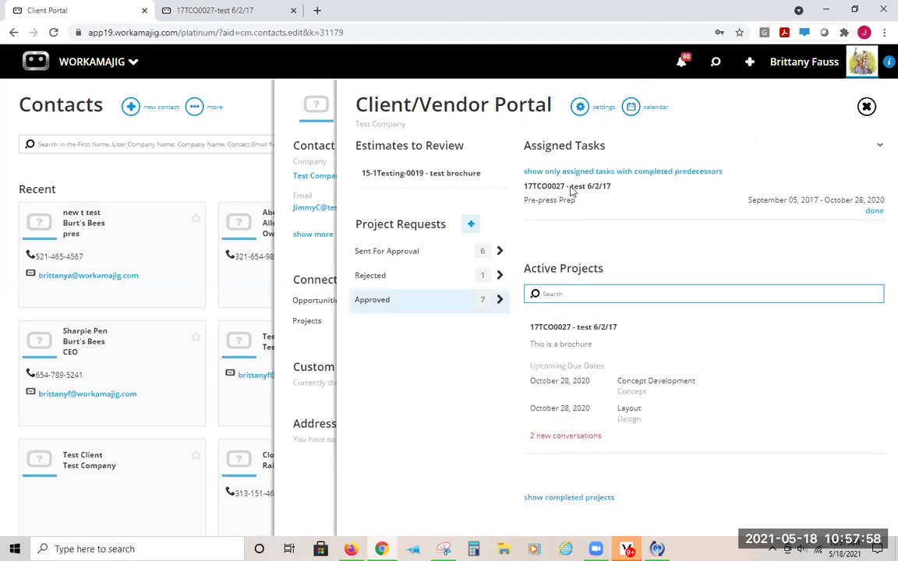
pyautogui.click(580, 108)
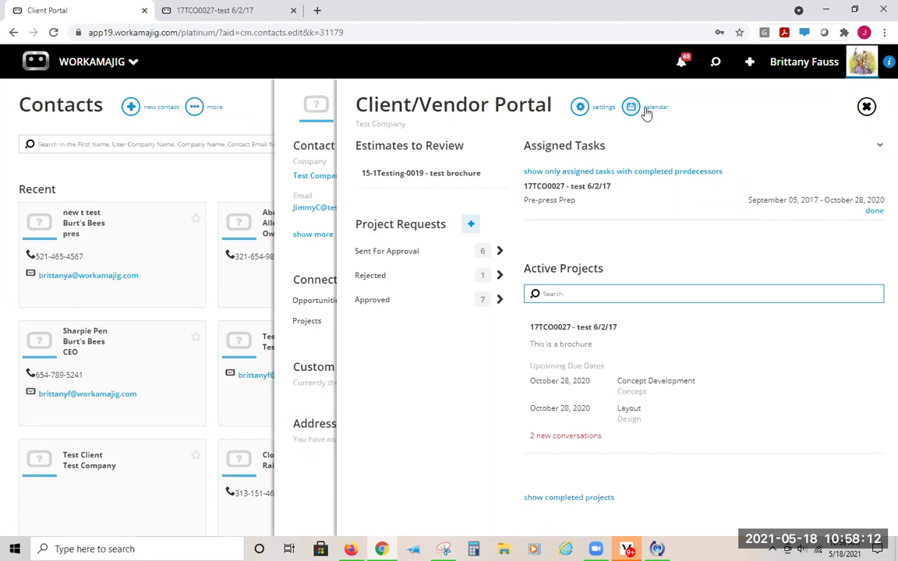
pyautogui.click(633, 110)
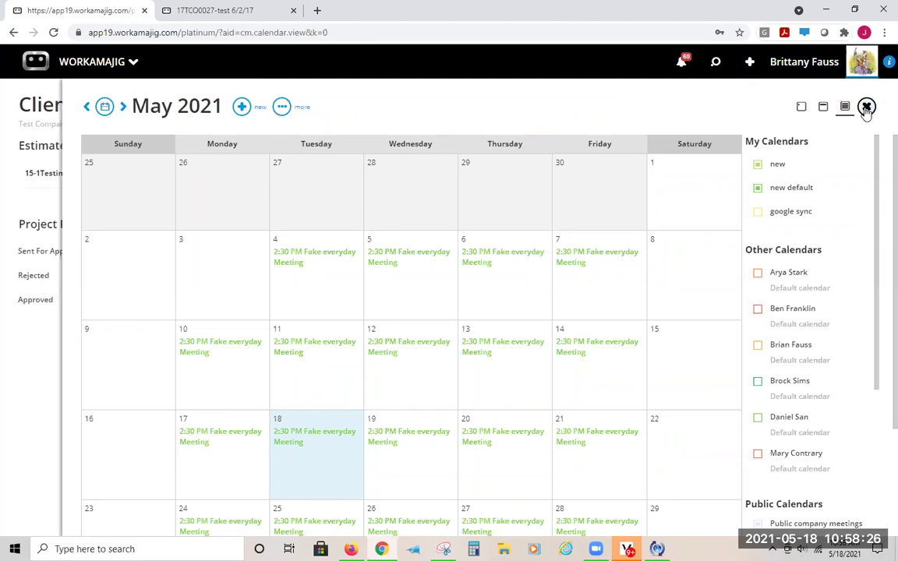
pyautogui.click(865, 108)
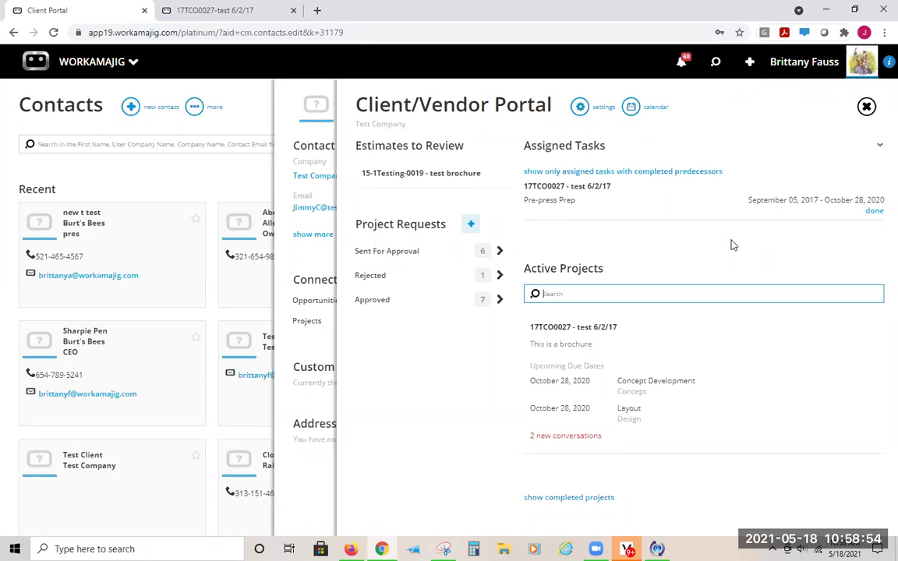
pyautogui.click(420, 491)
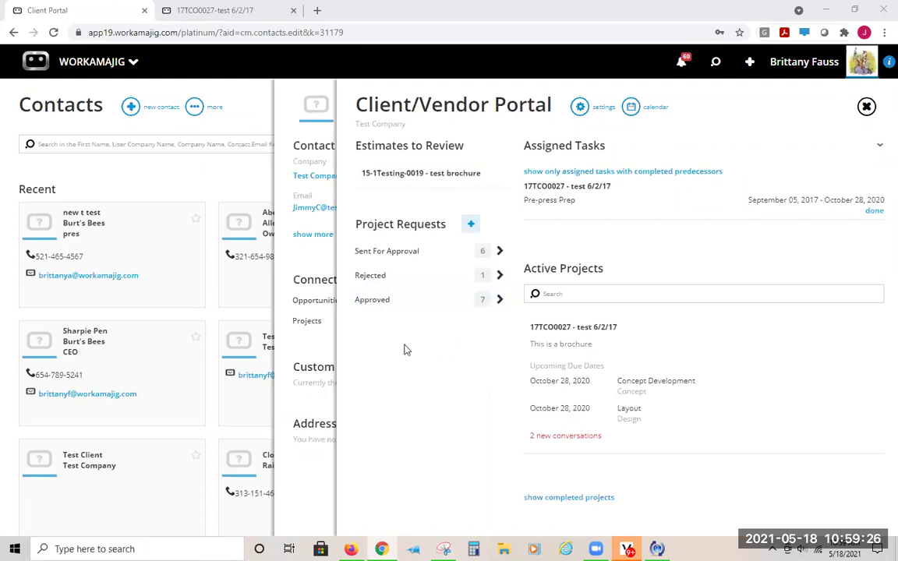
pyautogui.click(406, 175)
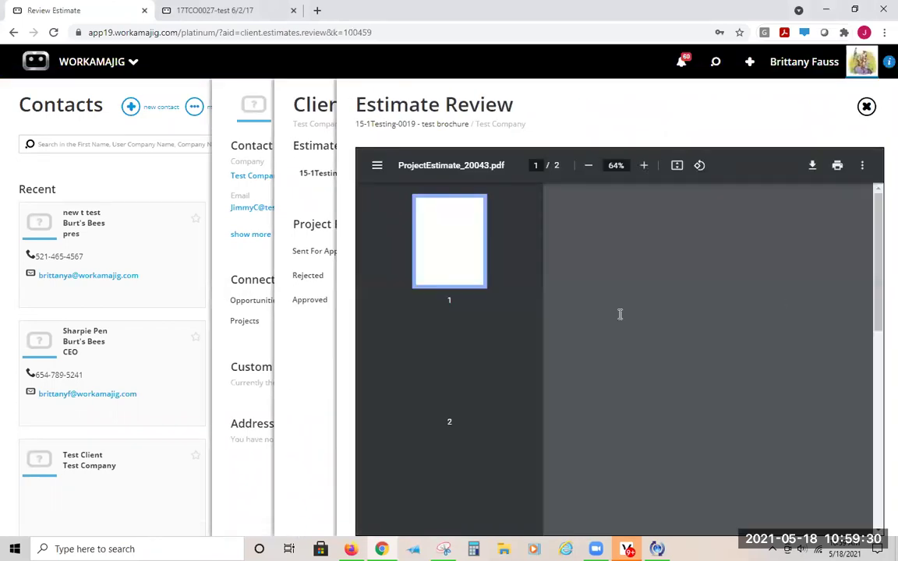
pyautogui.click(866, 108)
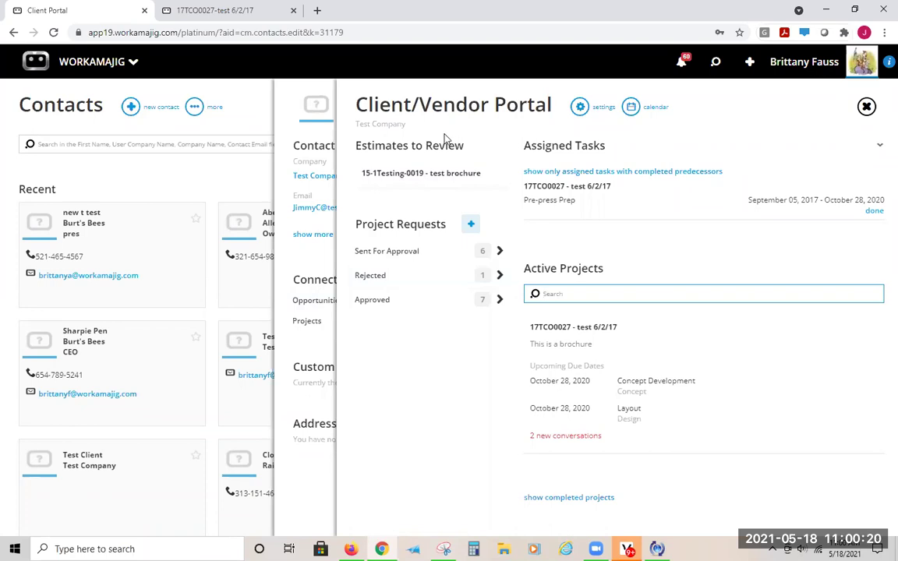
# - Close the portal preview, copy the site address up to /platinum, and move to the other browser
pyautogui.click(320, 140)
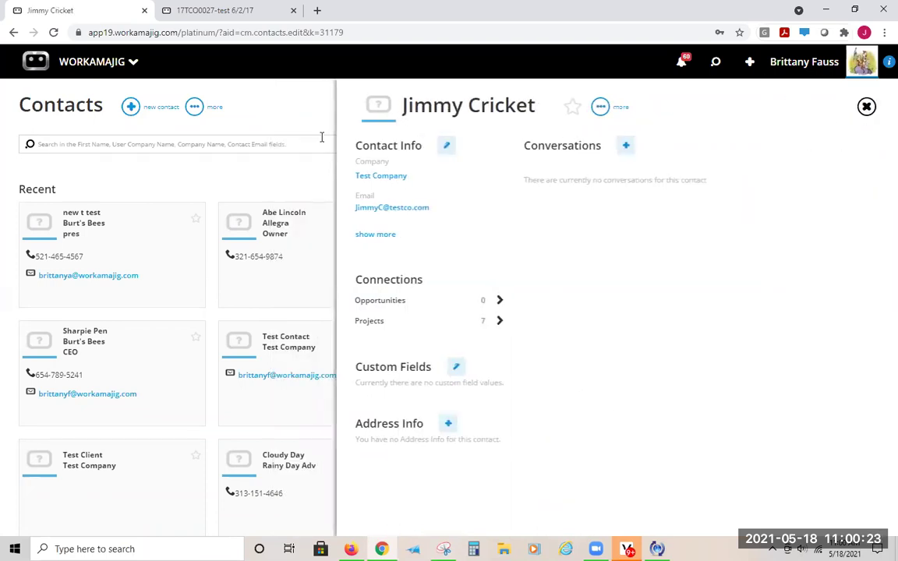
pyautogui.click(179, 33)
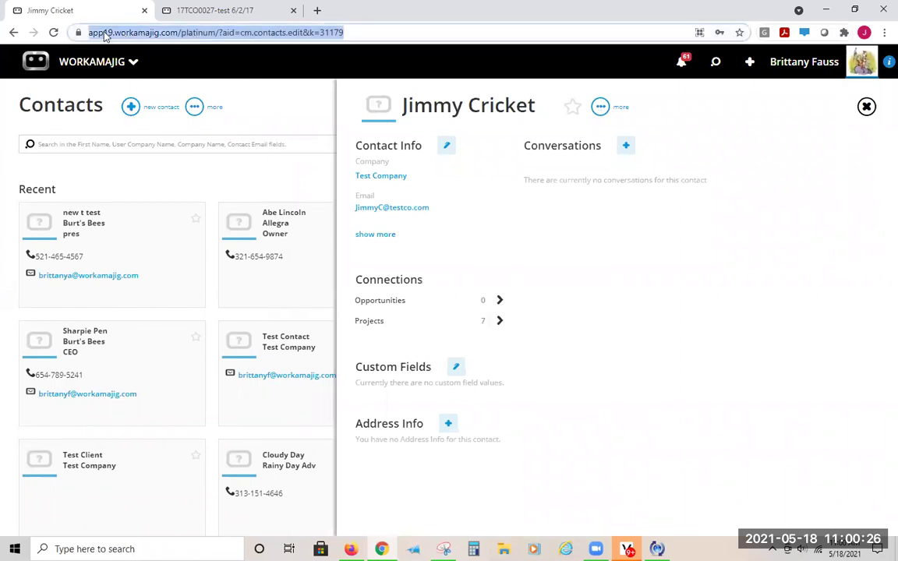
pyautogui.click(94, 33)
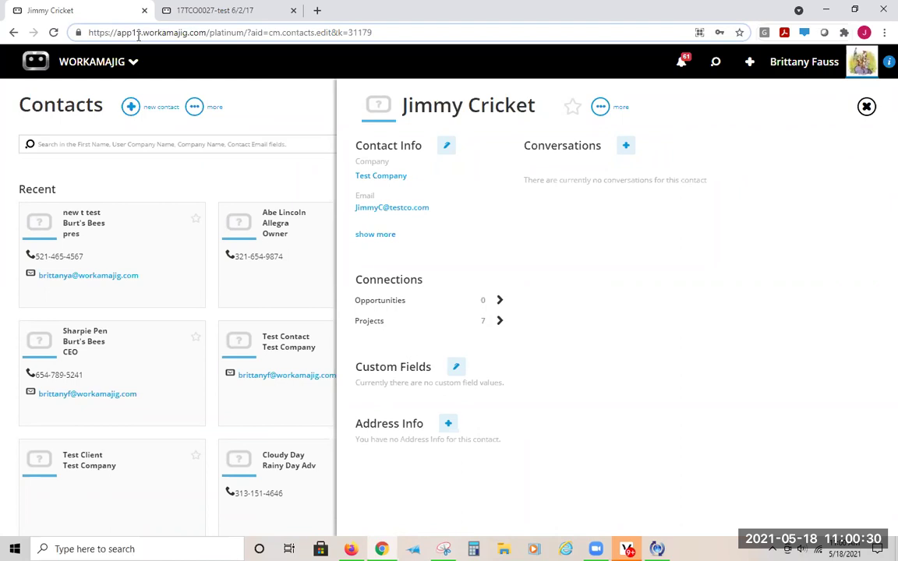
pyautogui.moveTo(247, 34); pyautogui.dragTo(81, 35)
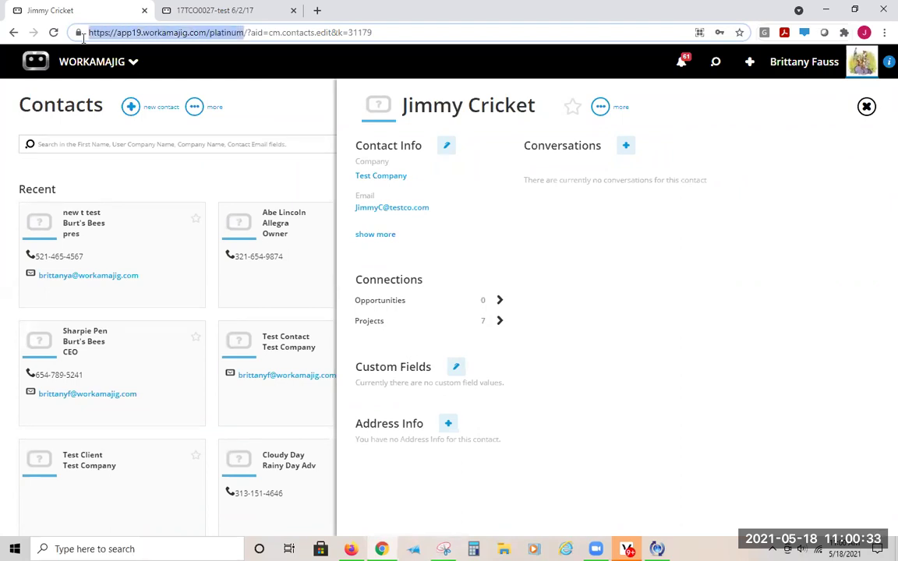
pyautogui.rightClick(149, 34)
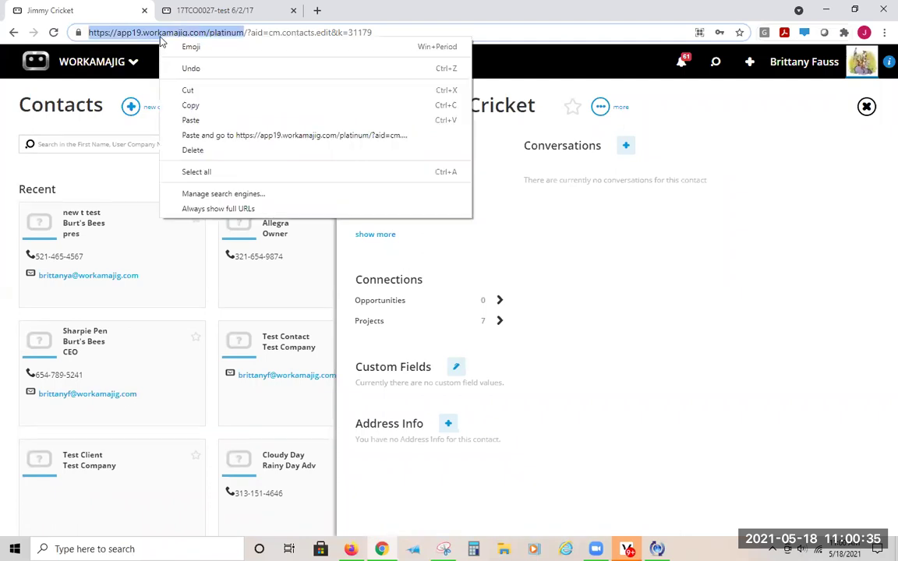
pyautogui.click(189, 107)
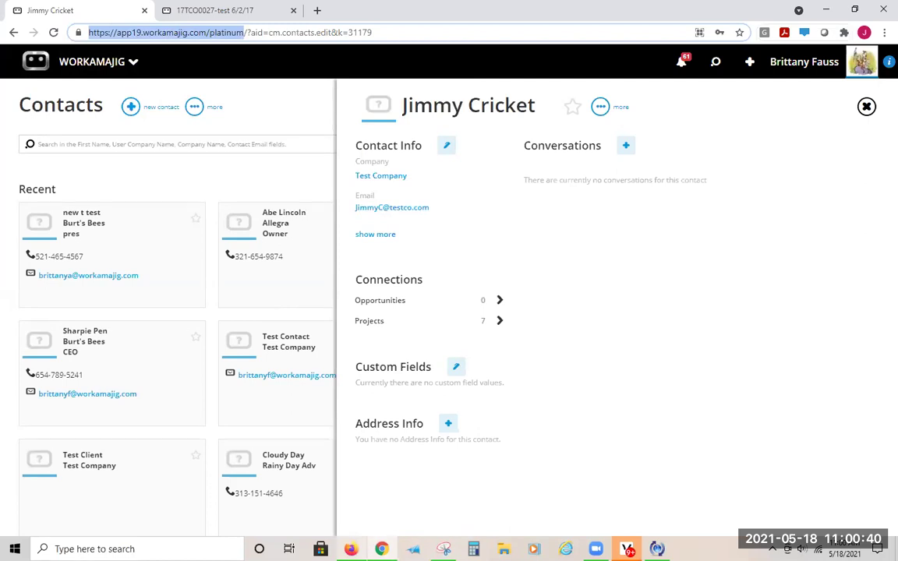
pyautogui.moveTo(350, 548)
pyautogui.click(347, 487)
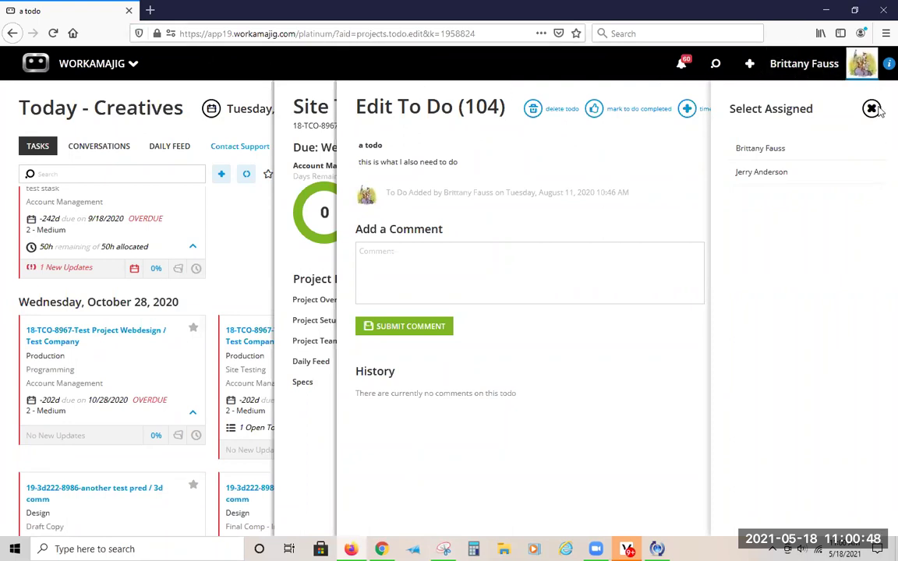
# - Log out of the current account and start entering the contact's user ID on the sign-in page
pyautogui.click(848, 69)
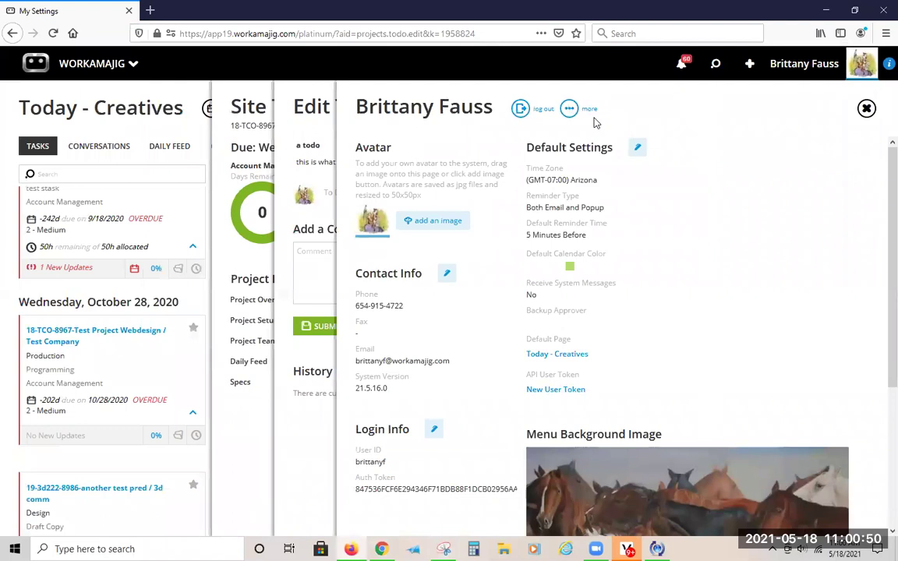
pyautogui.click(521, 109)
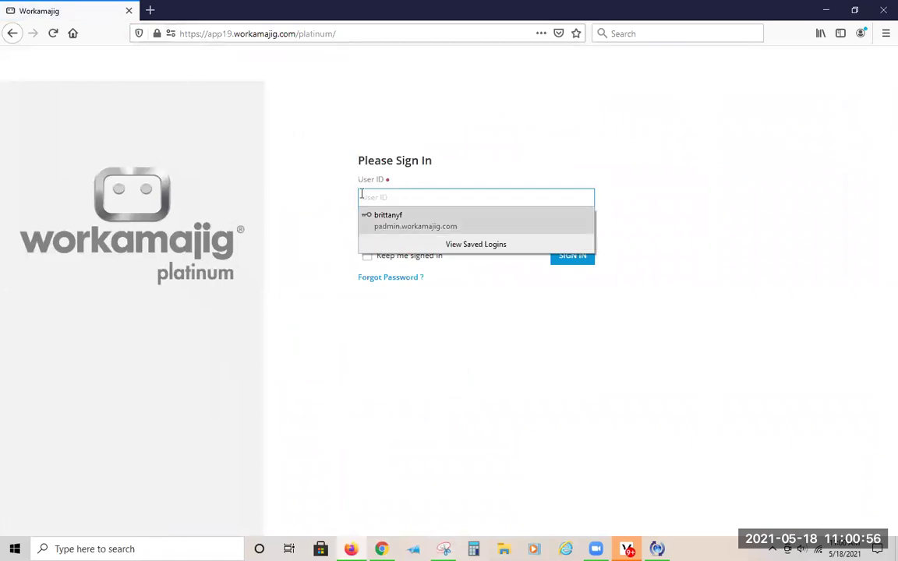
pyautogui.click(374, 194)
pyautogui.click(376, 195)
pyautogui.write('jimmy')
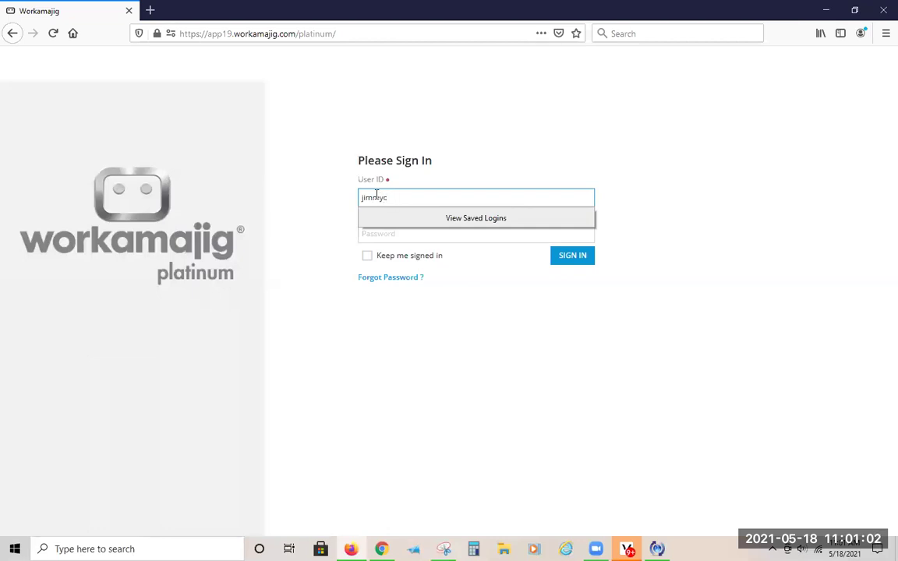
pyautogui.write('c')
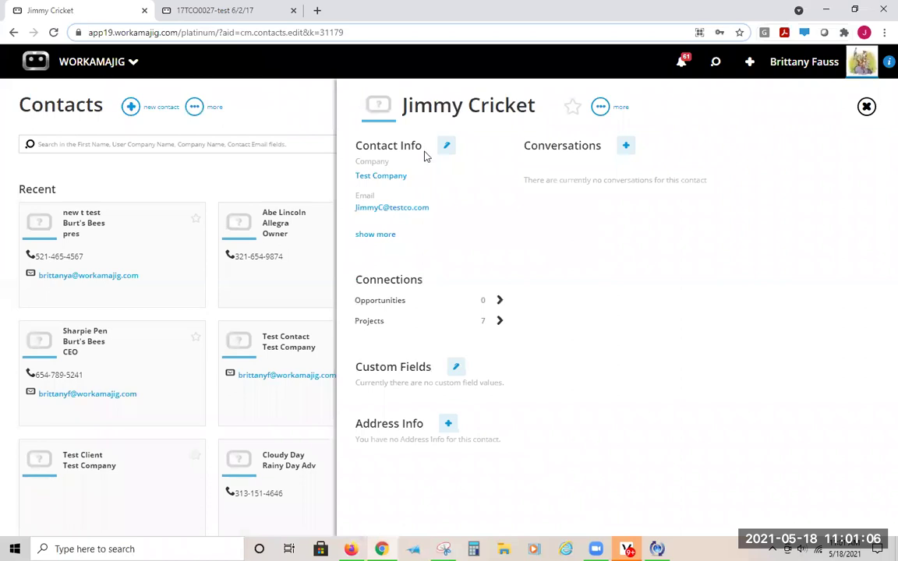
# - Open the contact's settings and show its security controls
pyautogui.click(446, 146)
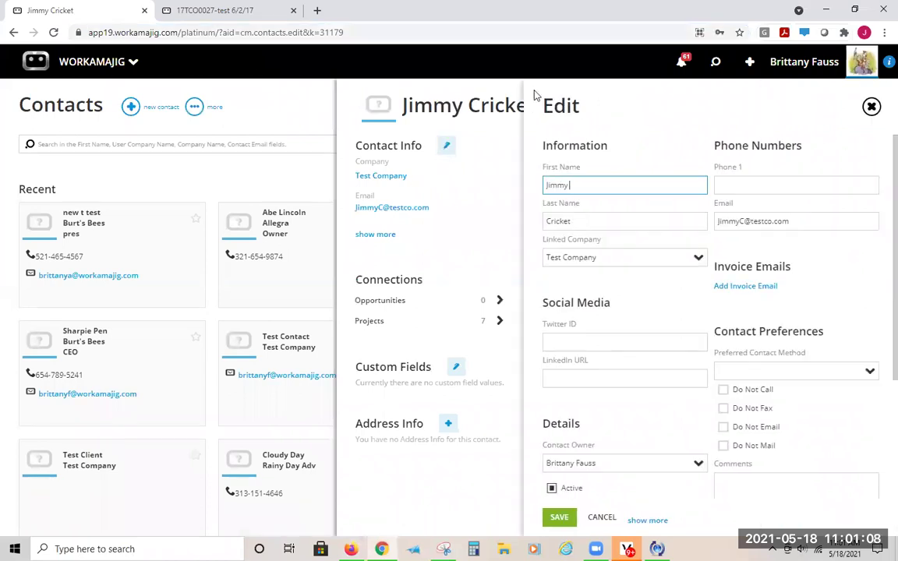
pyautogui.click(447, 88)
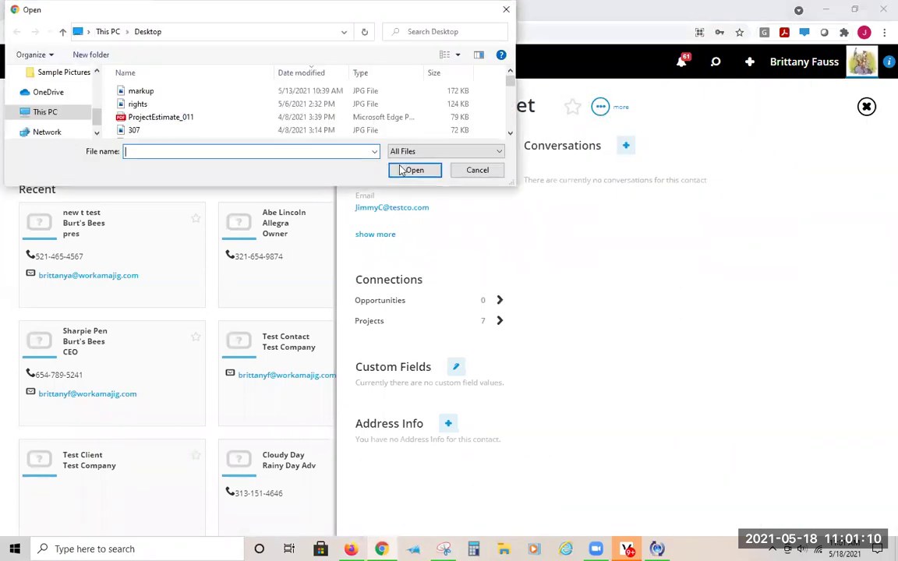
pyautogui.click(475, 169)
pyautogui.click(600, 106)
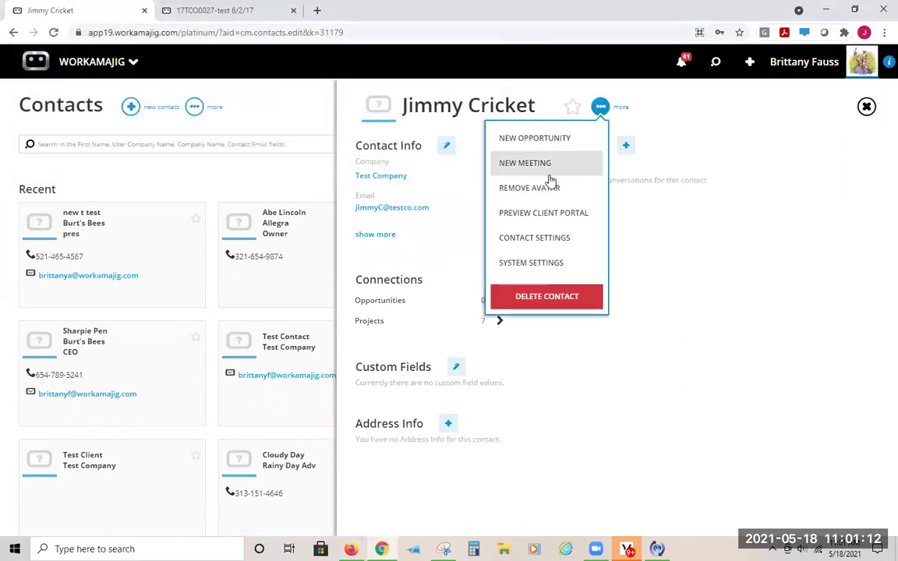
pyautogui.click(544, 237)
pyautogui.click(430, 162)
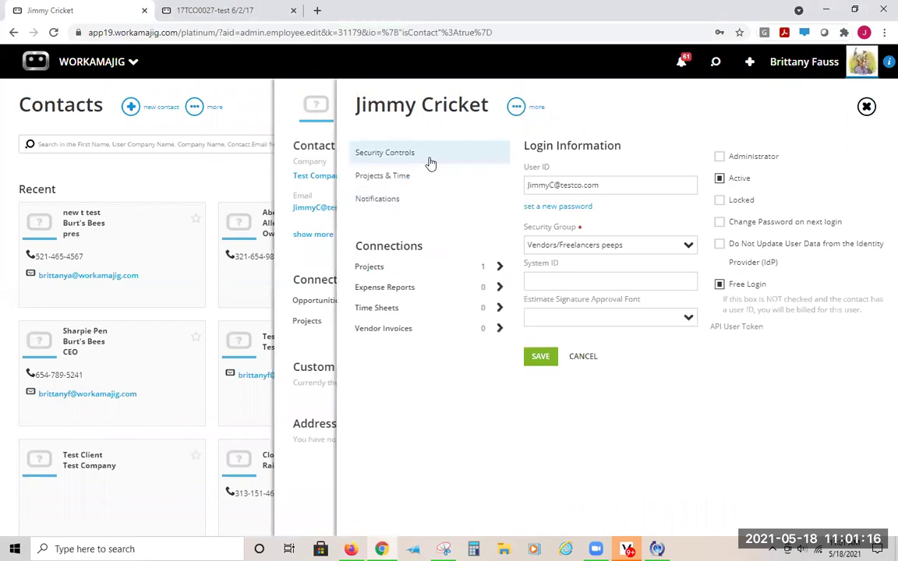
# - Enter and confirm a new login password for the contact, then save it
pyautogui.click(558, 206)
pyautogui.click(543, 221)
pyautogui.write('**')
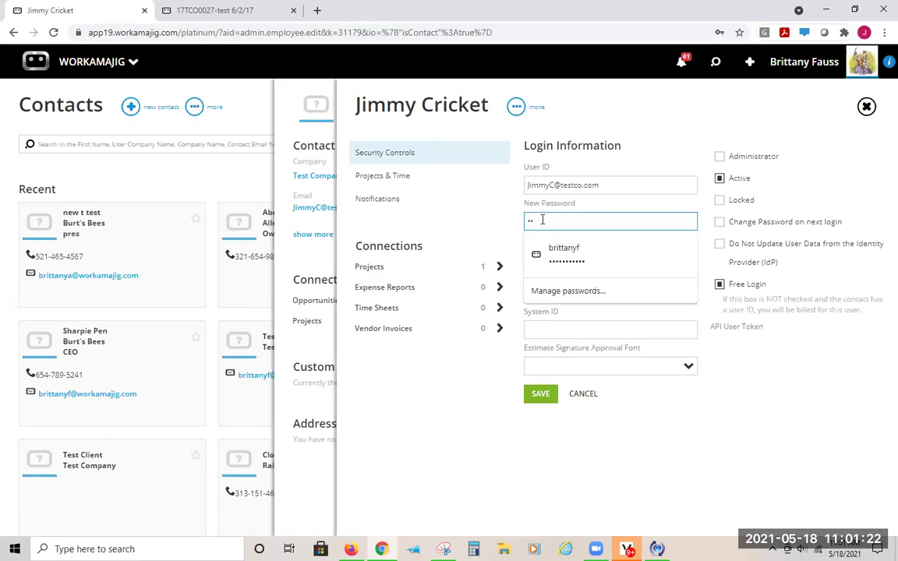
pyautogui.press('Tab')
pyautogui.write('*****')
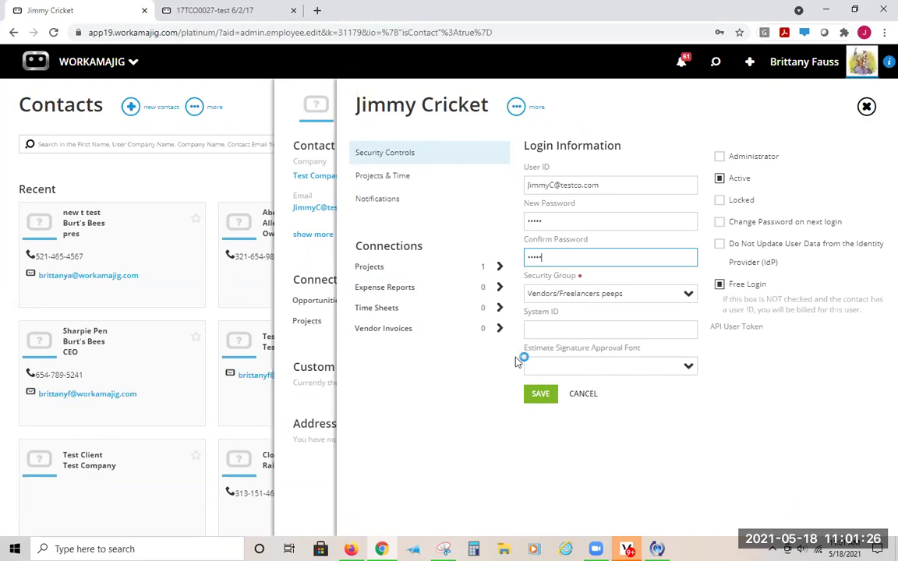
pyautogui.click(538, 396)
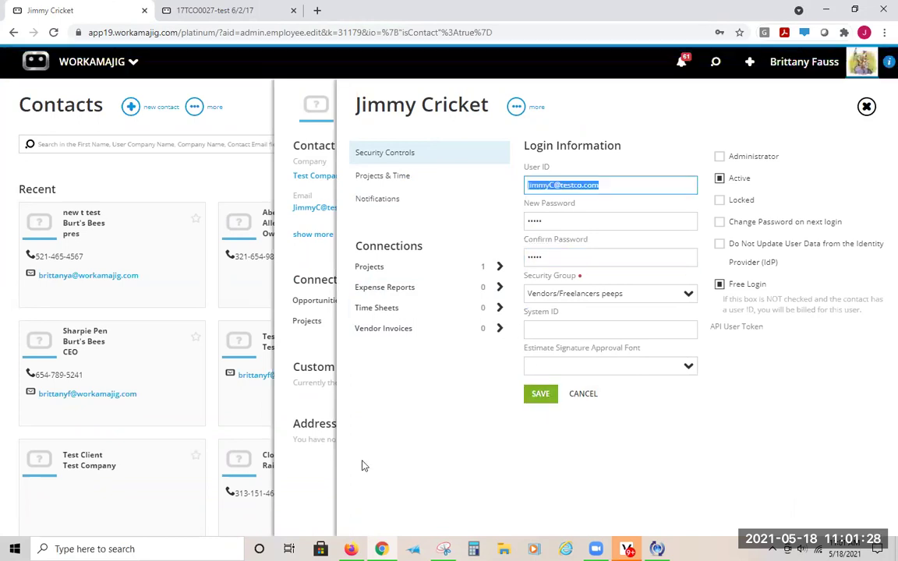
pyautogui.hotkey('alt', 'Tab')
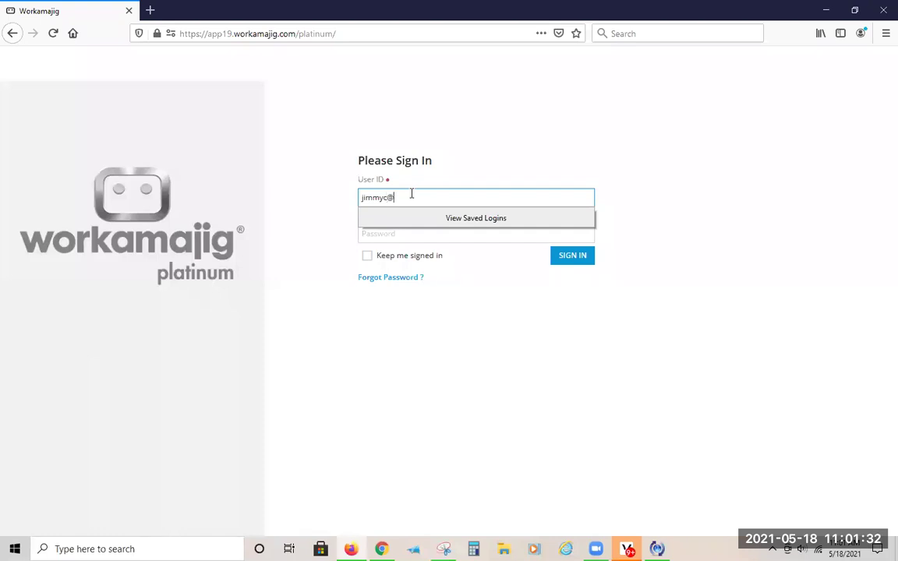
# - Complete the contact's e-mail user ID, enter the password, and sign in to the portal
pyautogui.write('@testco.com')
pyautogui.press('Tab')
pyautogui.write('•••••')
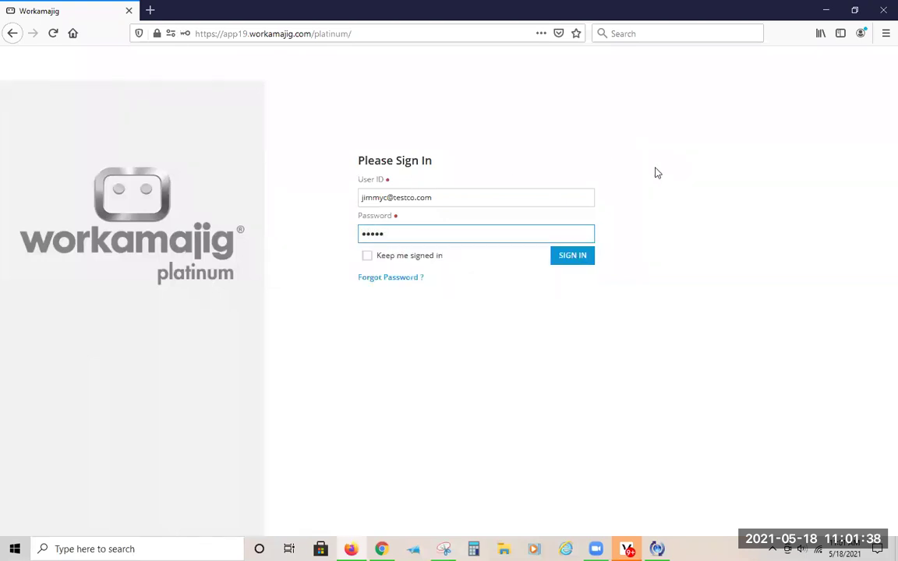
pyautogui.click(575, 257)
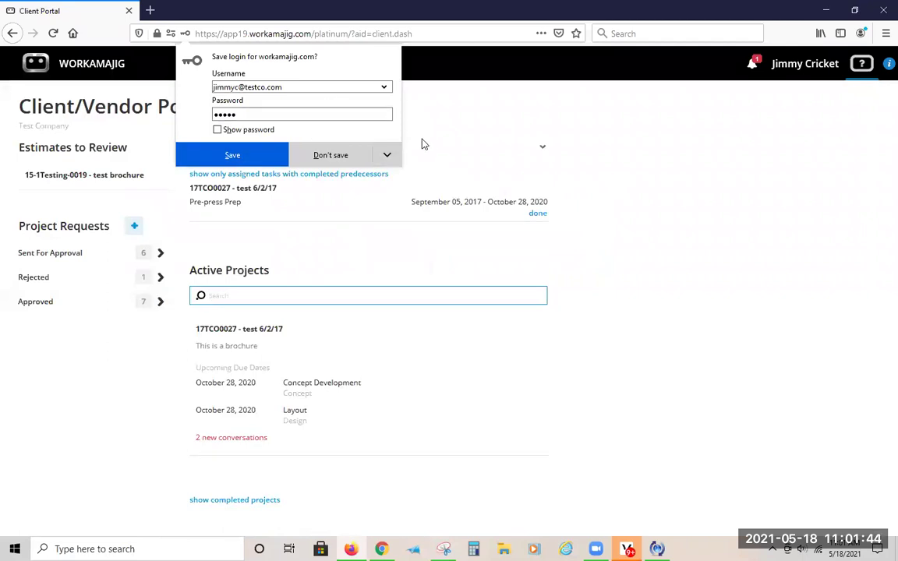
# - Decline saving the login, reload the dashboard, and toggle completed projects to confirm there are none
pyautogui.click(372, 162)
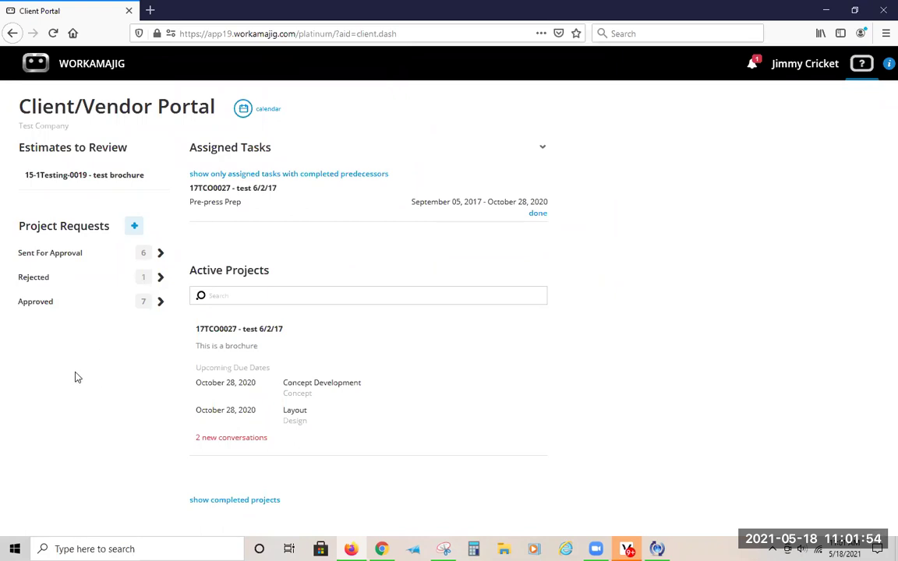
pyautogui.click(85, 74)
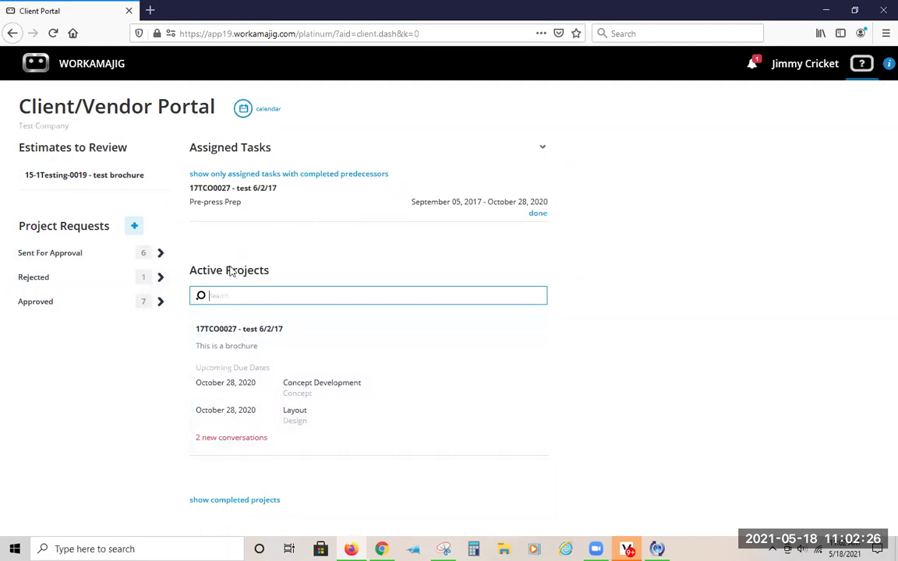
pyautogui.click(224, 500)
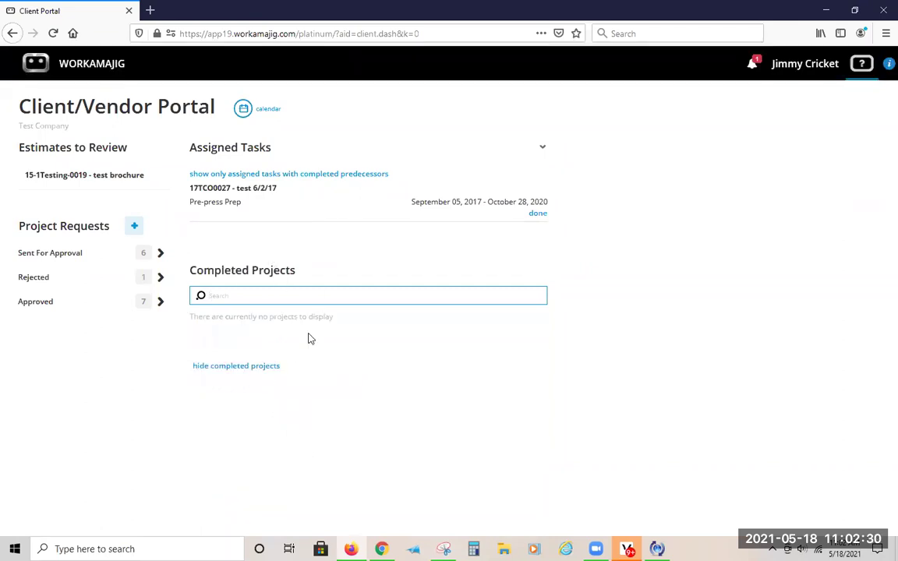
pyautogui.click(252, 365)
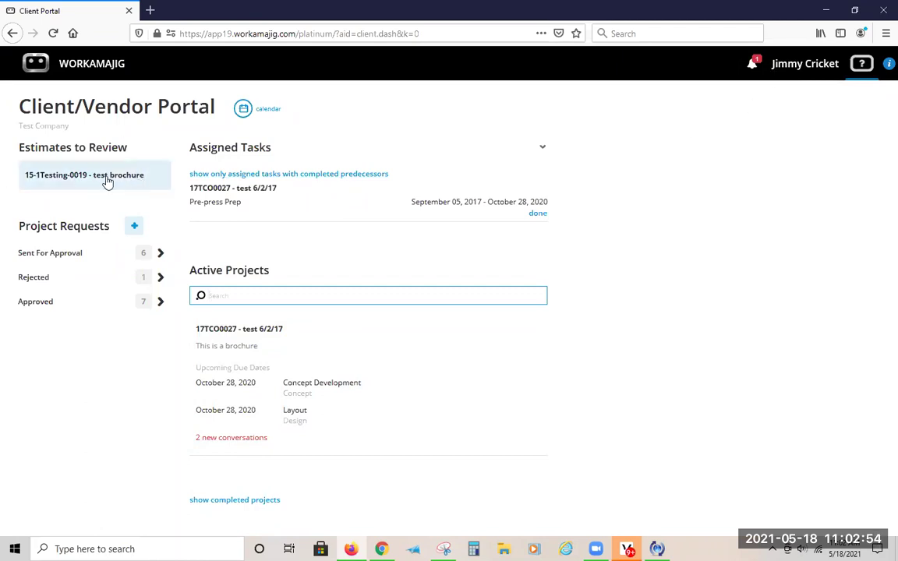
# - Read the unread system messages under notifications, then bring up the user's My Settings panel
pyautogui.click(764, 70)
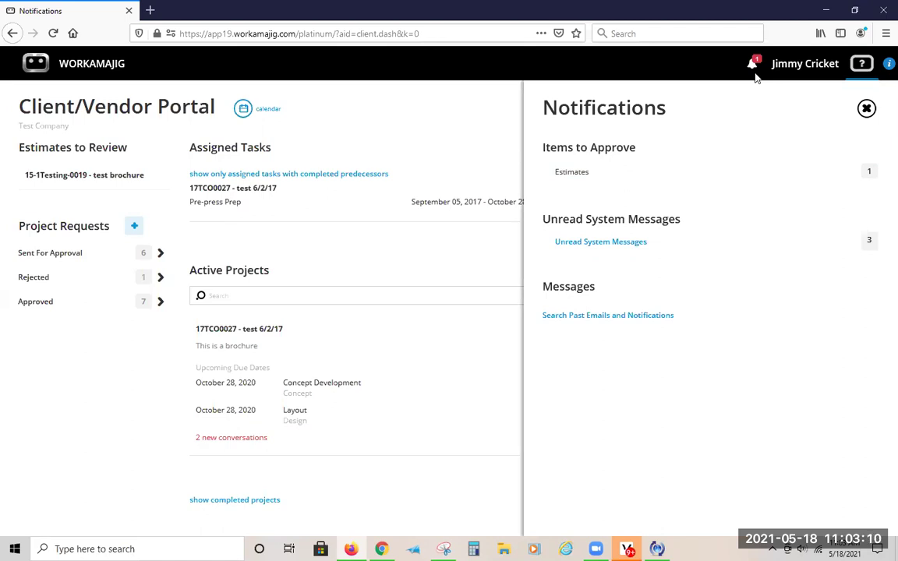
pyautogui.click(605, 243)
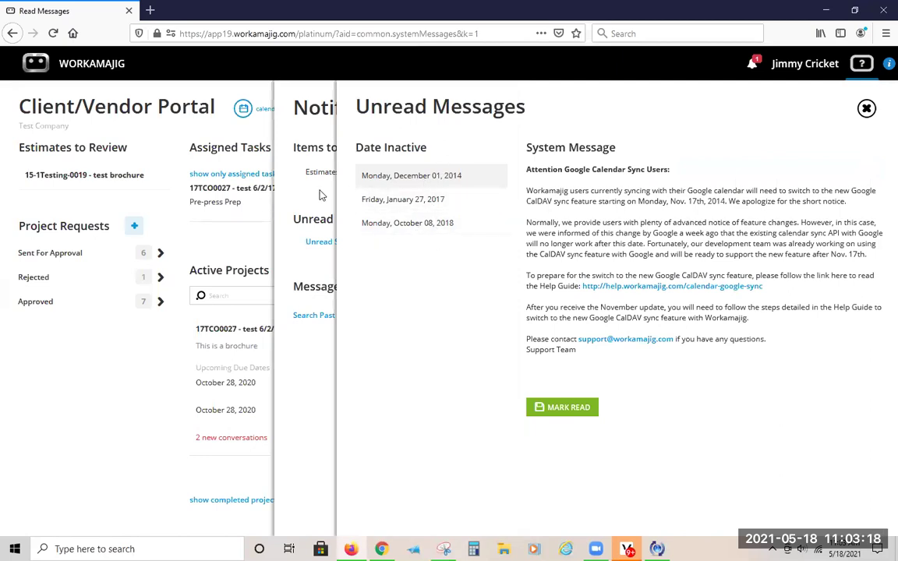
pyautogui.click(320, 194)
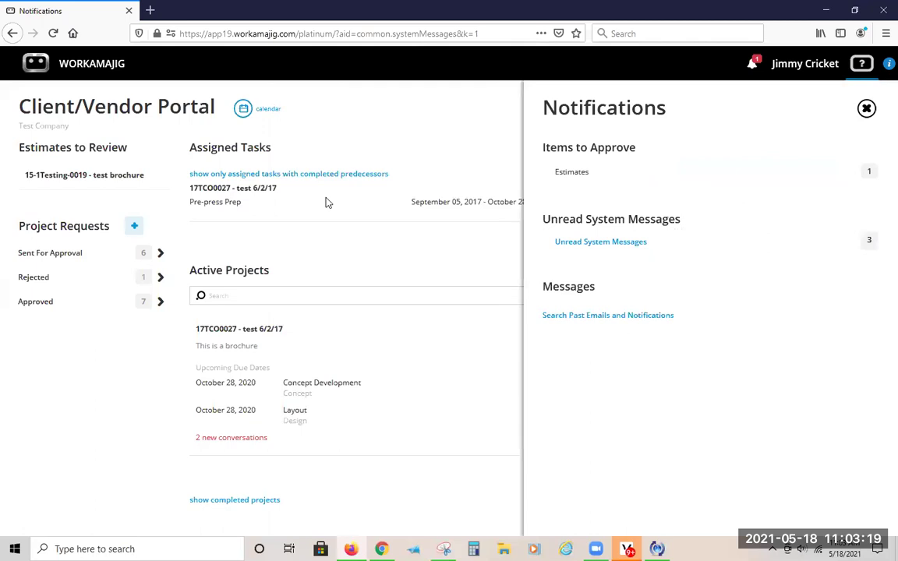
pyautogui.click(469, 118)
pyautogui.click(831, 67)
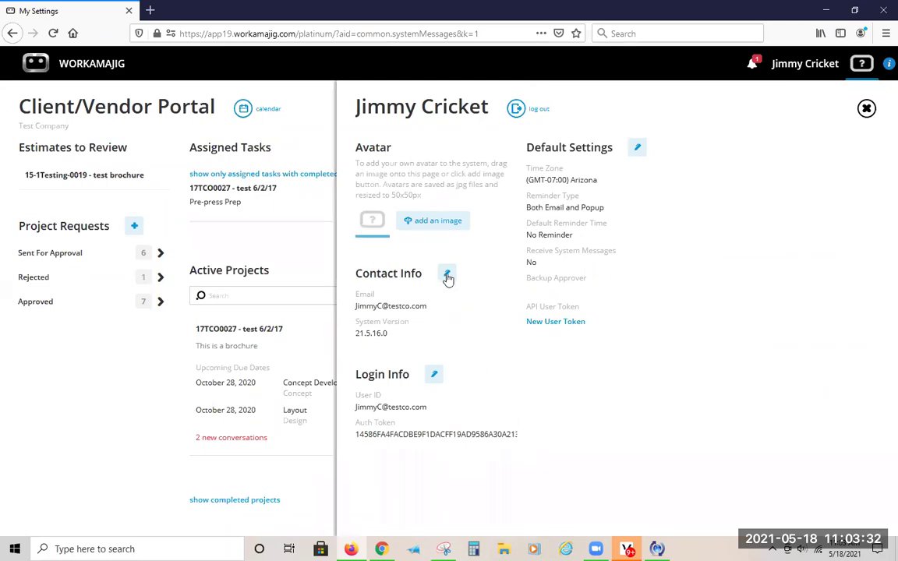
pyautogui.click(434, 377)
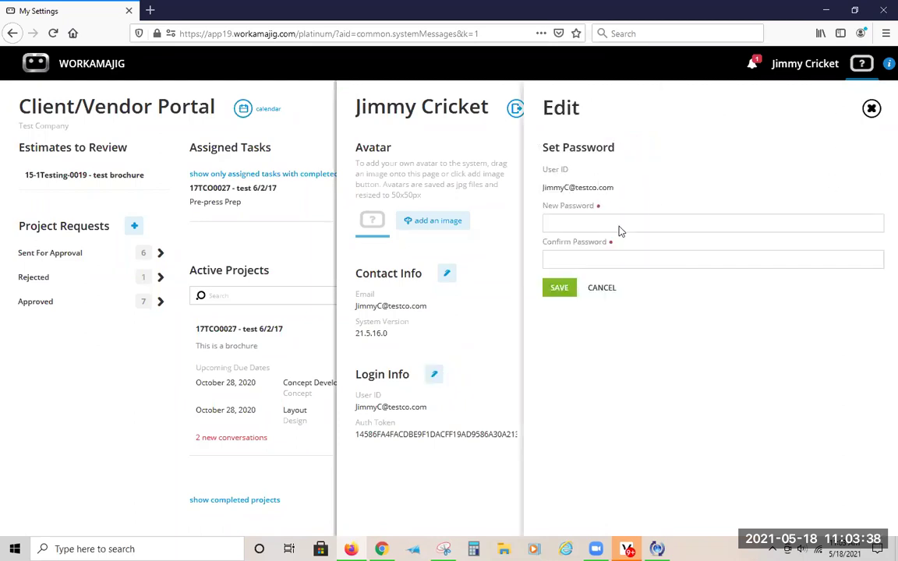
pyautogui.click(600, 286)
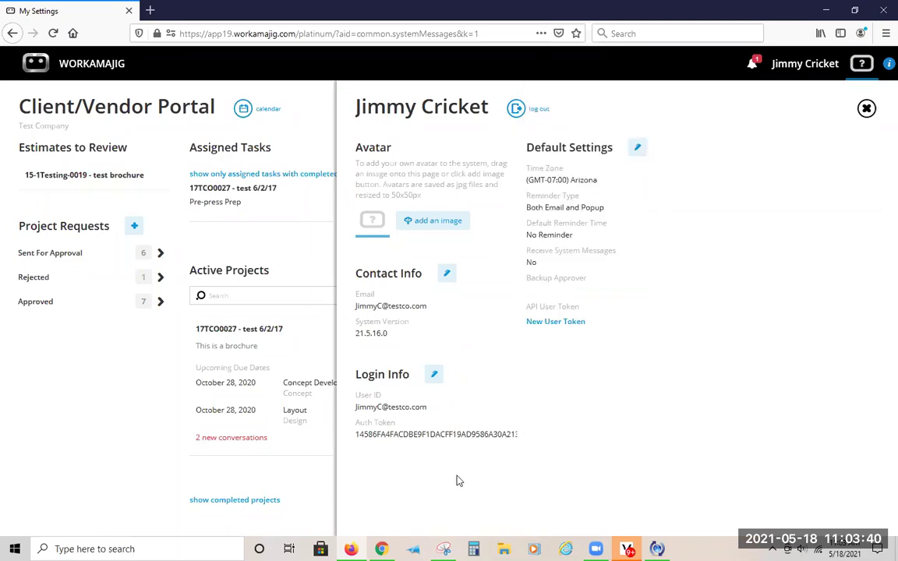
pyautogui.click(635, 148)
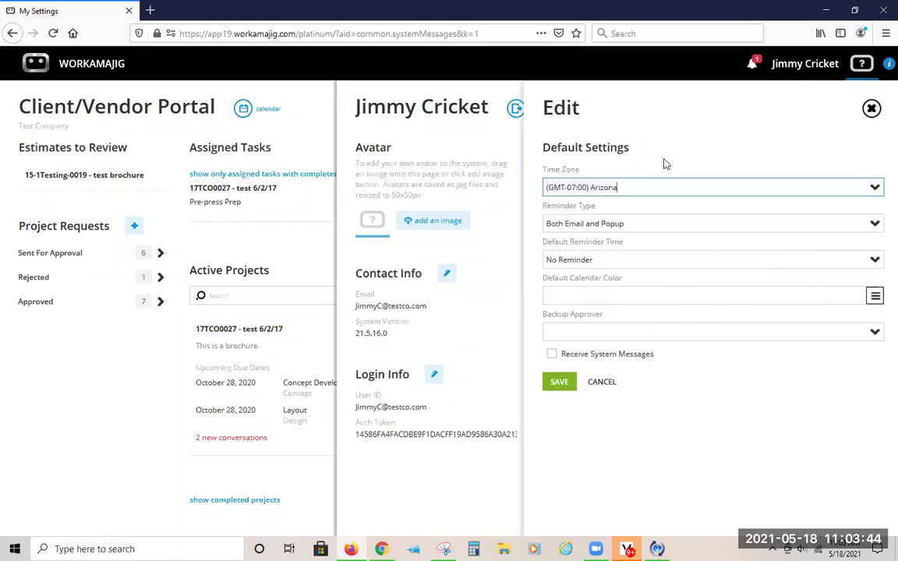
pyautogui.click(452, 481)
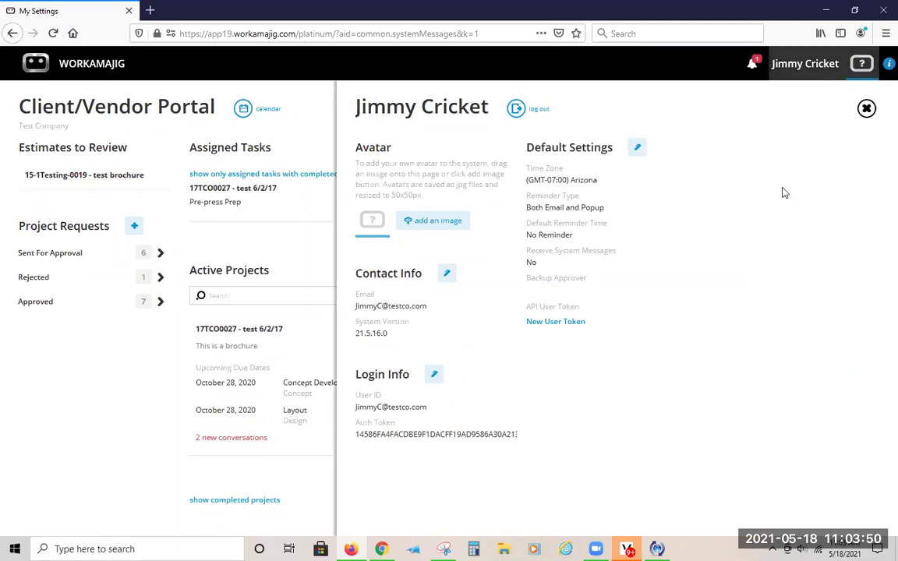
pyautogui.click(867, 109)
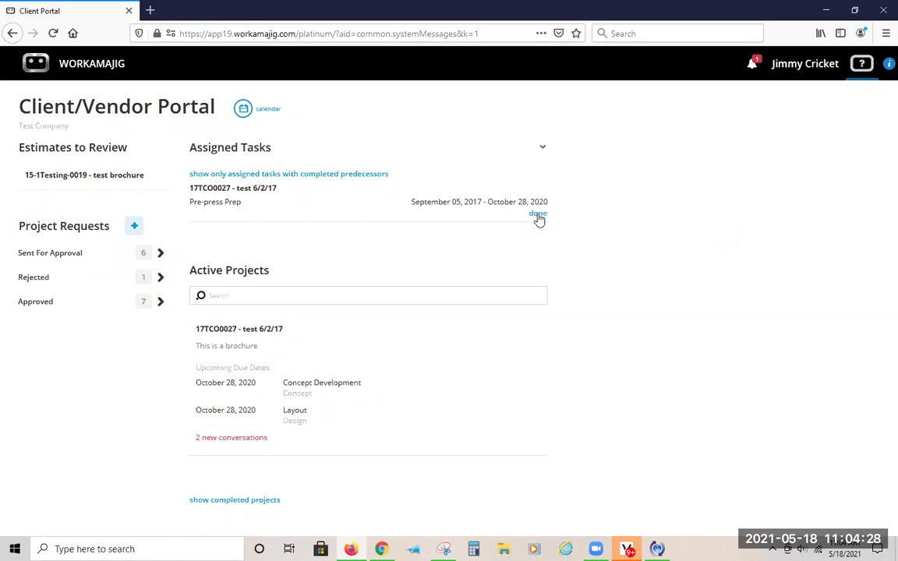
# - Close My Settings to show the portal with the active 17TCO0027 brochure project
pyautogui.moveTo(60, 207); pyautogui.dragTo(61, 208)
pyautogui.click(61, 207)
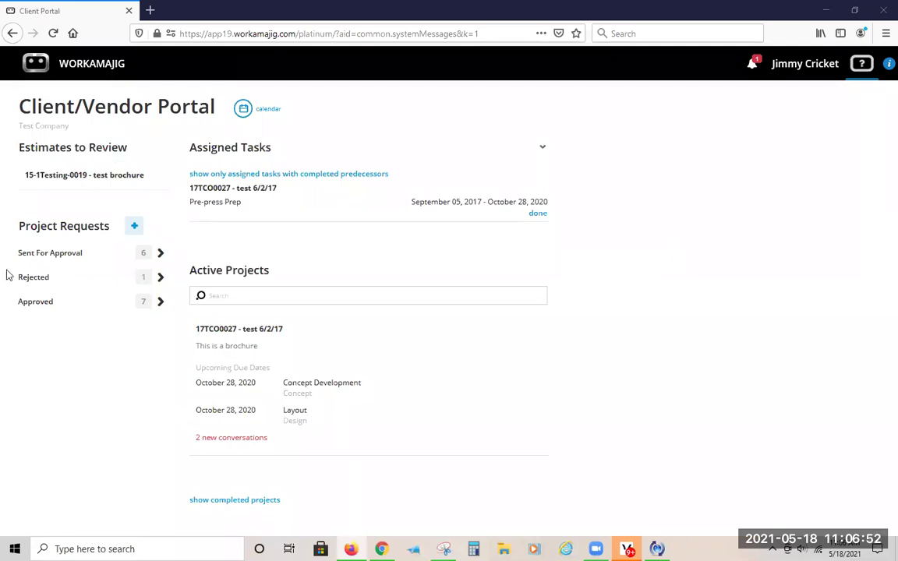
pyautogui.click(56, 279)
# - Open a new tab in the other browser and load support.workamajig.com
pyautogui.click(151, 10)
pyautogui.write('su')
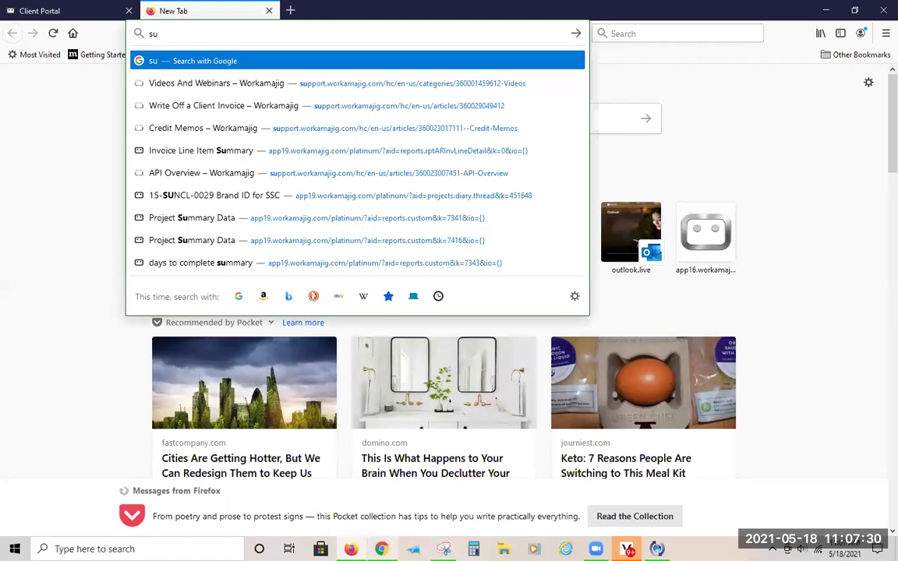
pyautogui.hotkey('alt', 'Tab')
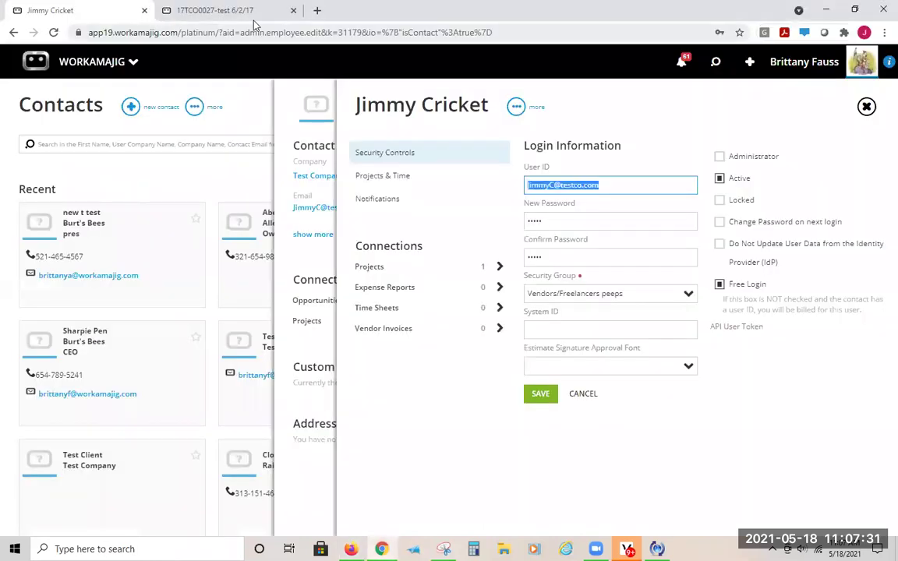
pyautogui.click(316, 10)
pyautogui.write('su')
pyautogui.press('Return')
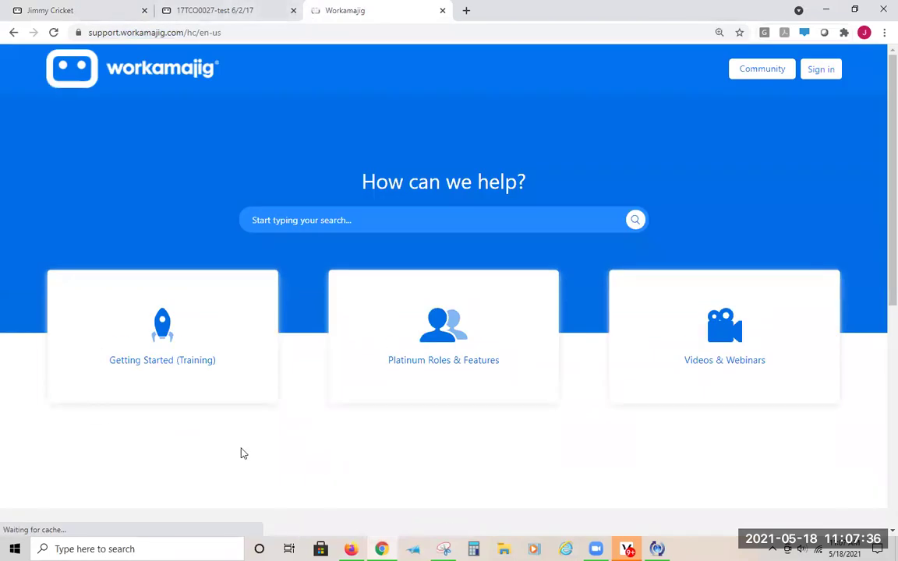
# - Go to Videos & Webinars, then Webinars, then Past Webinars in the Support Center
pyautogui.click(733, 371)
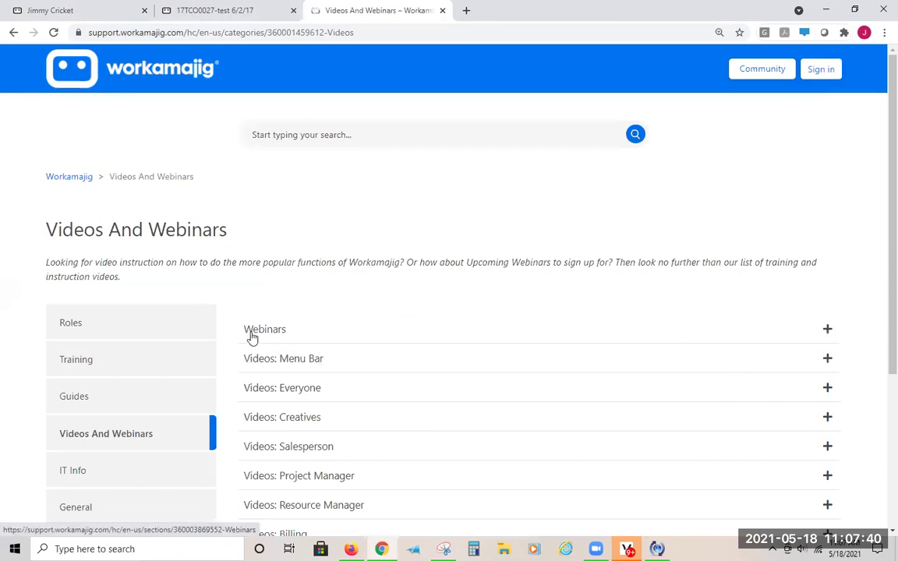
pyautogui.click(251, 335)
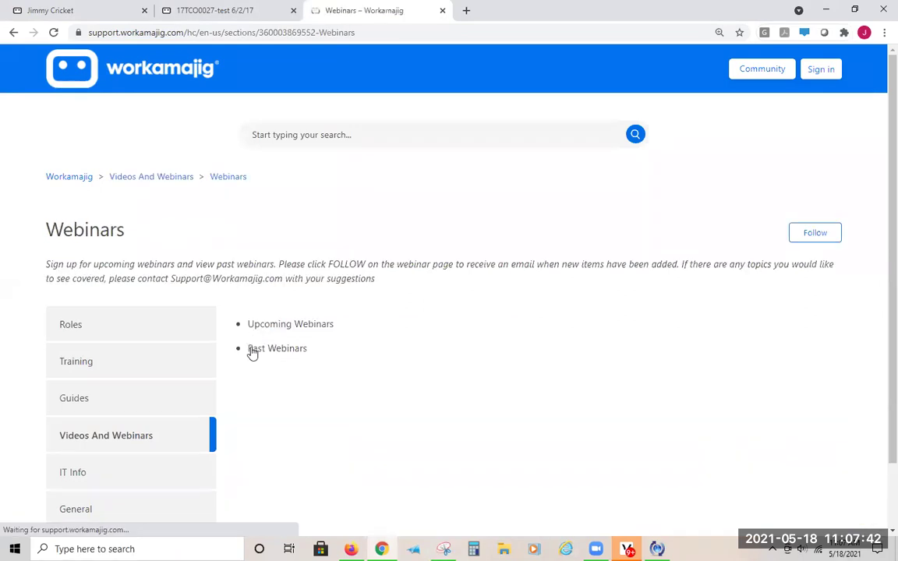
pyautogui.click(252, 351)
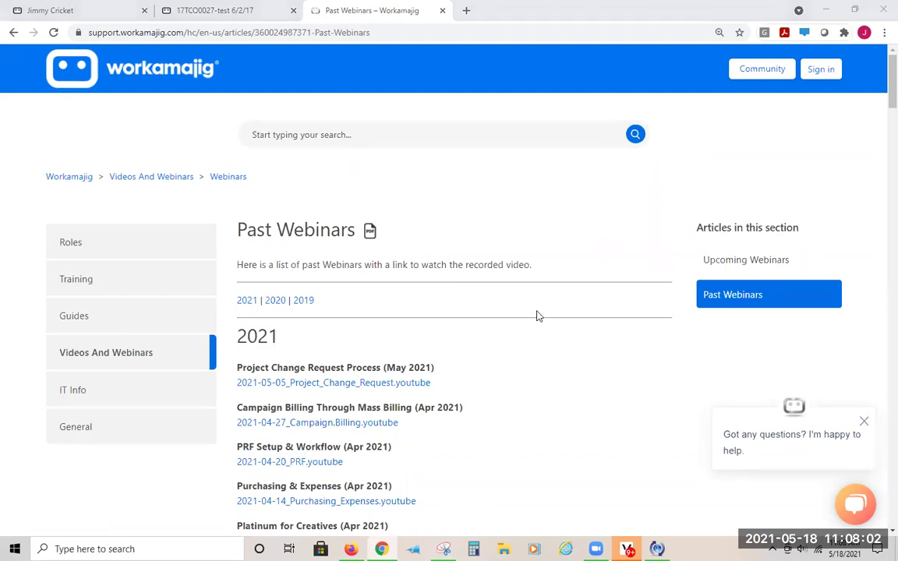
# - Scroll through the Past Webinars list of dated .mp4 recordings for 2020 and 2019
pyautogui.scroll(-2, 536, 315)
pyautogui.scroll(-1, 529, 287)
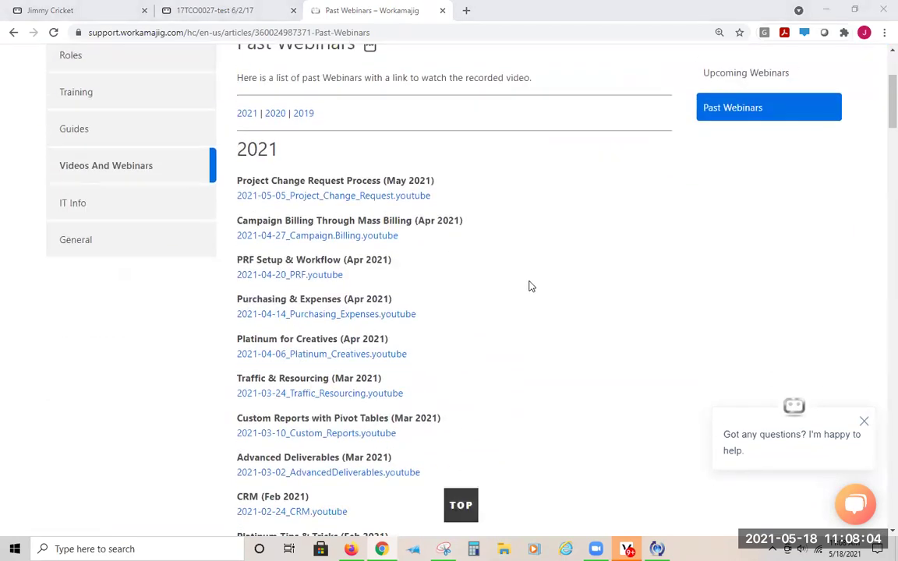
pyautogui.scroll(-1, 529, 285)
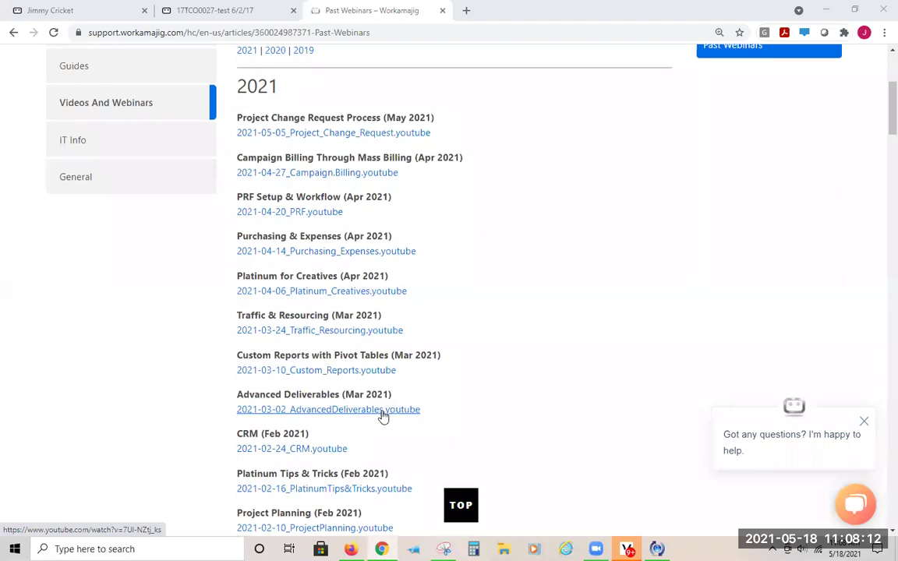
pyautogui.scroll(-3, 445, 399)
pyautogui.scroll(-4, 448, 400)
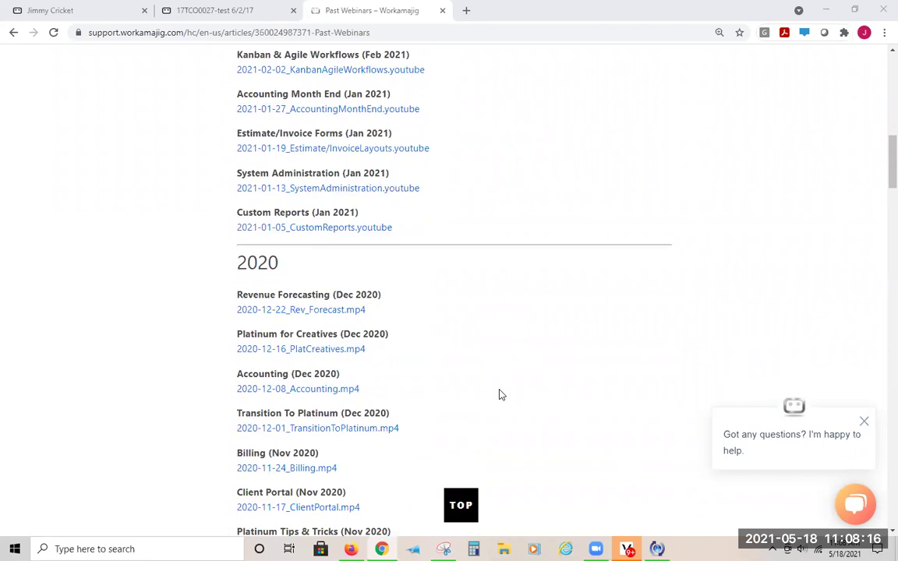
pyautogui.scroll(-5, 502, 393)
pyautogui.scroll(-3, 506, 388)
pyautogui.scroll(-2, 514, 385)
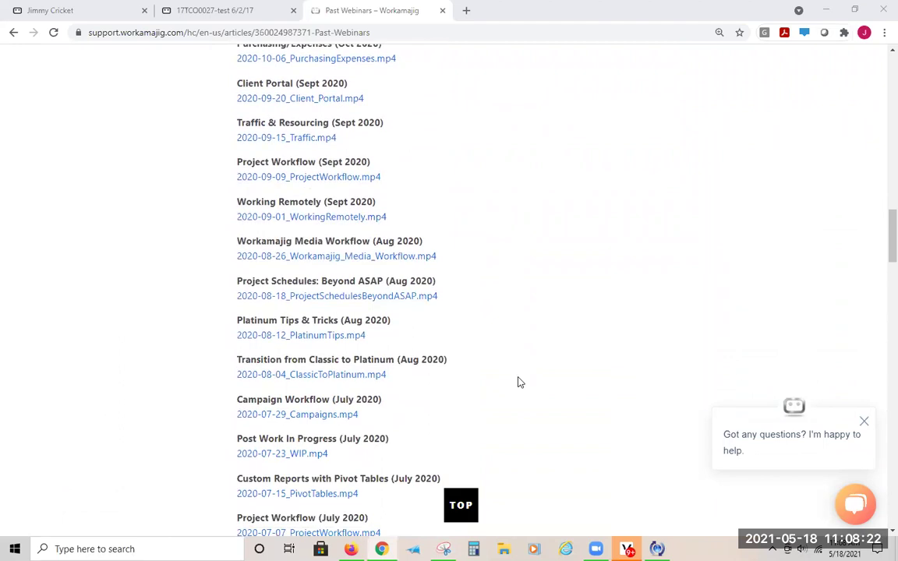
pyautogui.scroll(-3, 519, 382)
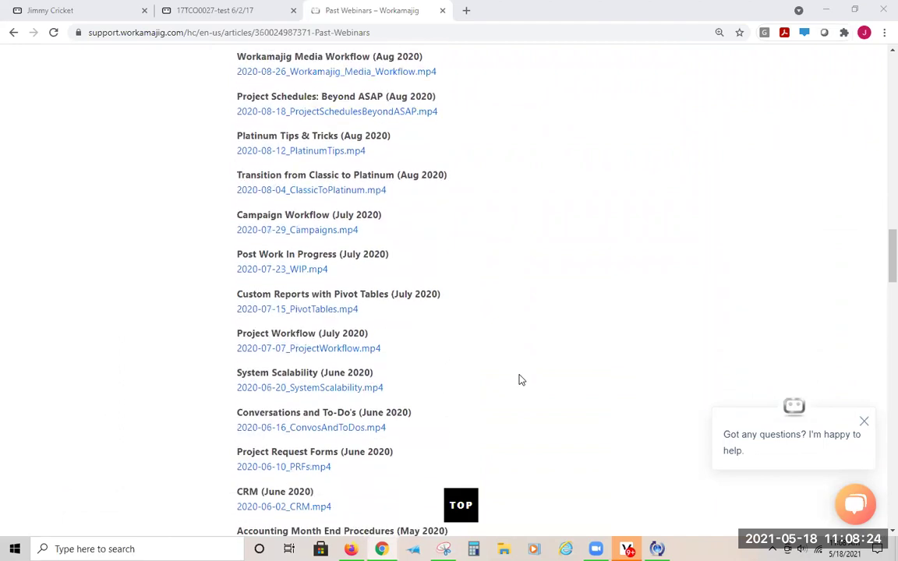
pyautogui.scroll(-4, 520, 380)
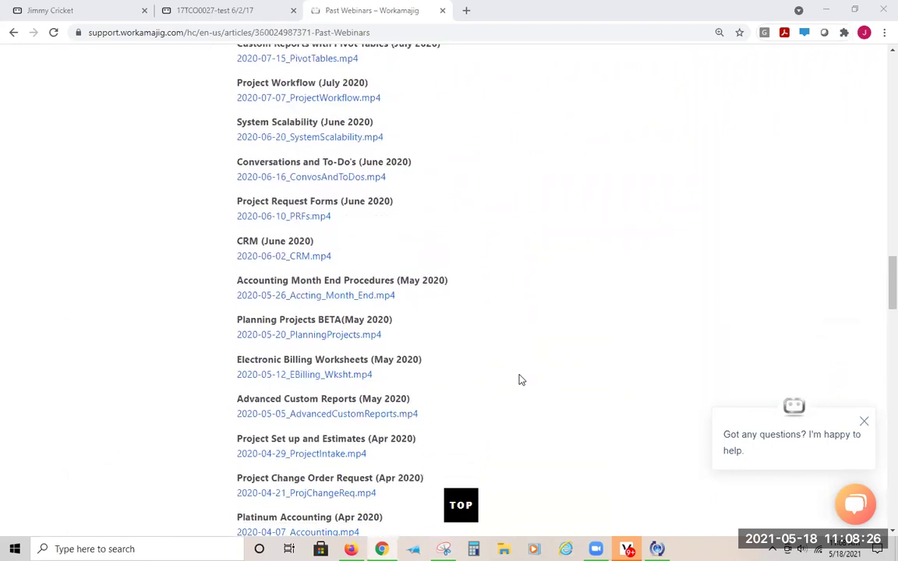
pyautogui.scroll(-2, 521, 380)
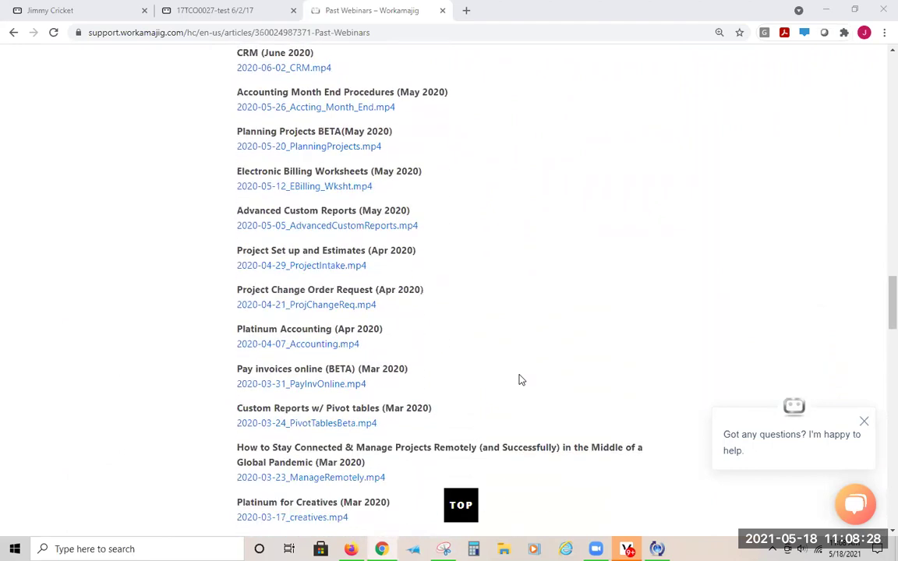
pyautogui.scroll(-3, 520, 380)
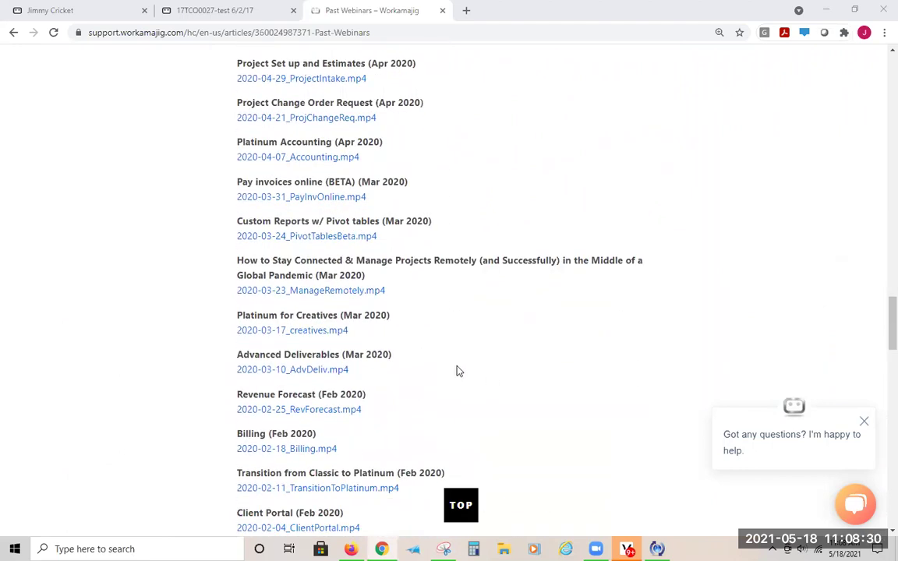
pyautogui.scroll(-6, 497, 351)
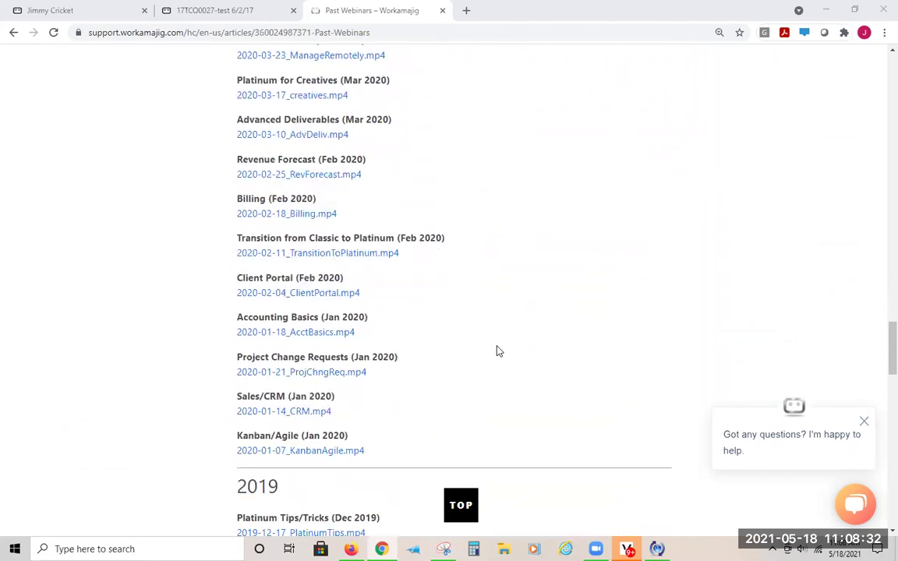
pyautogui.scroll(-2, 498, 350)
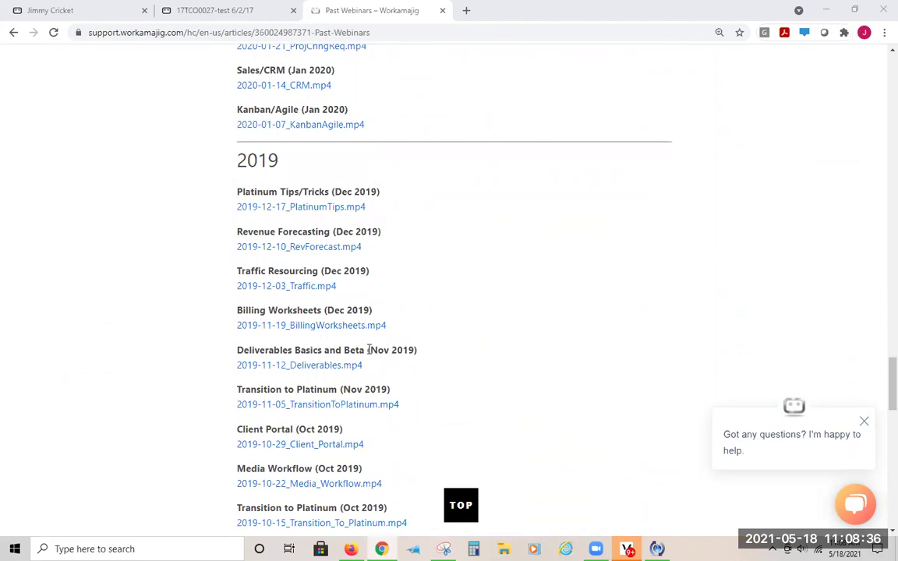
pyautogui.scroll(3, 368, 349)
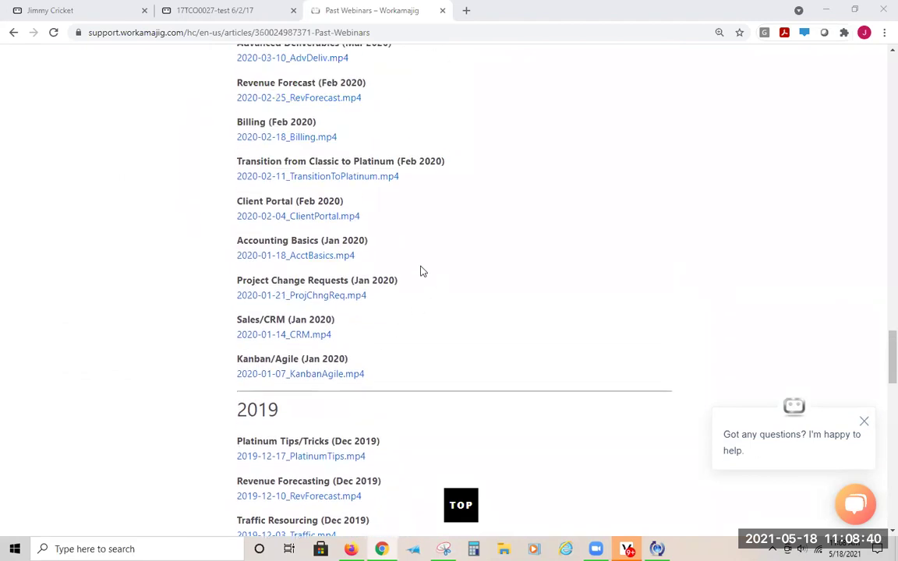
pyautogui.scroll(2, 421, 271)
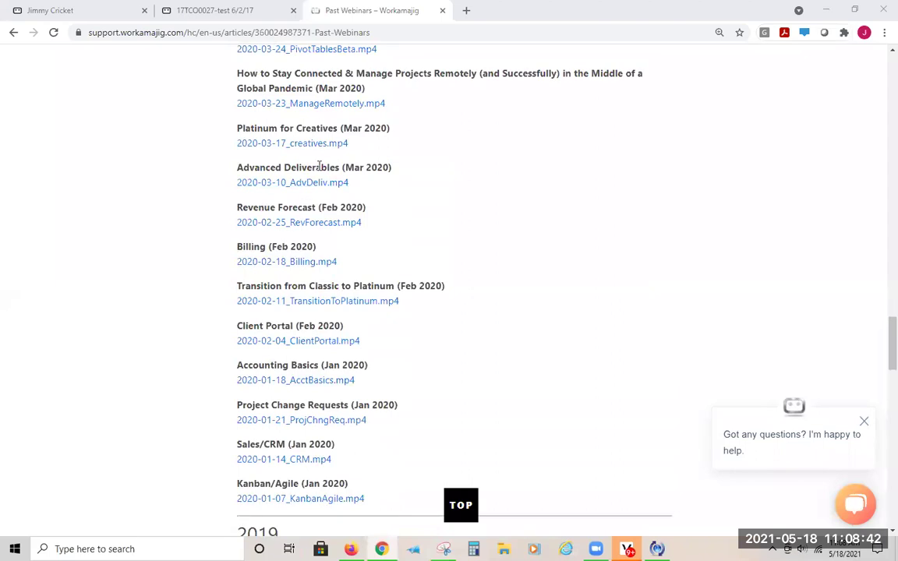
# - Back on project 17TCO0027, add a deliverable named 'test 5/18' and save it
pyautogui.click(187, 10)
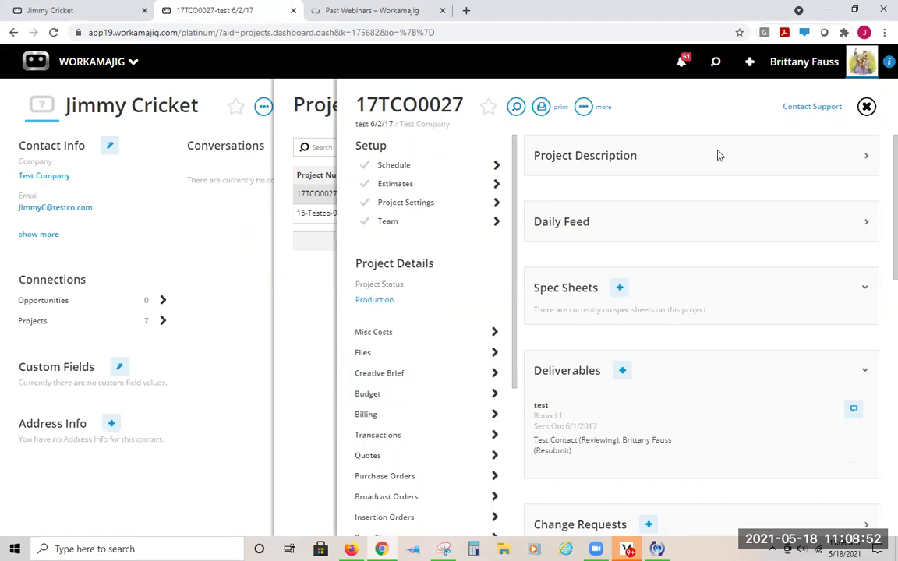
pyautogui.scroll(-2, 627, 368)
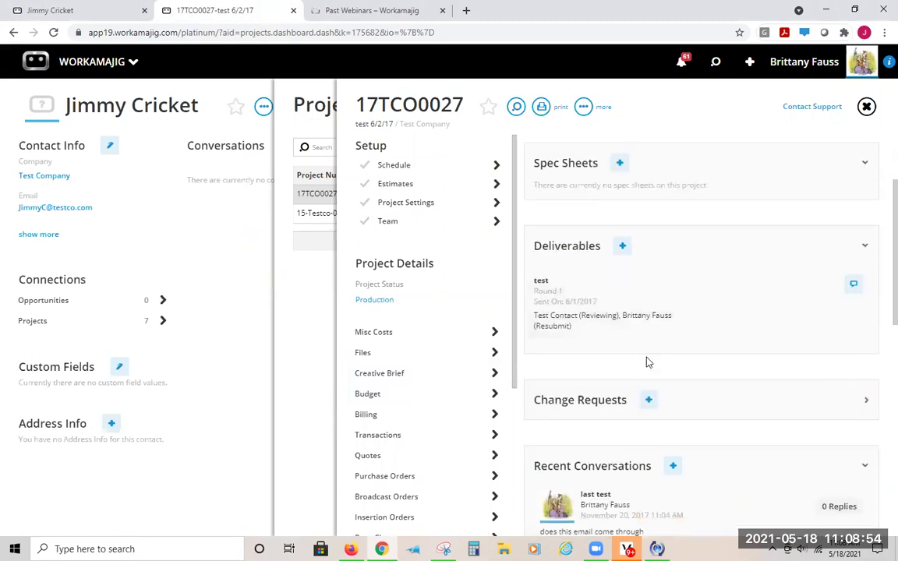
pyautogui.click(620, 246)
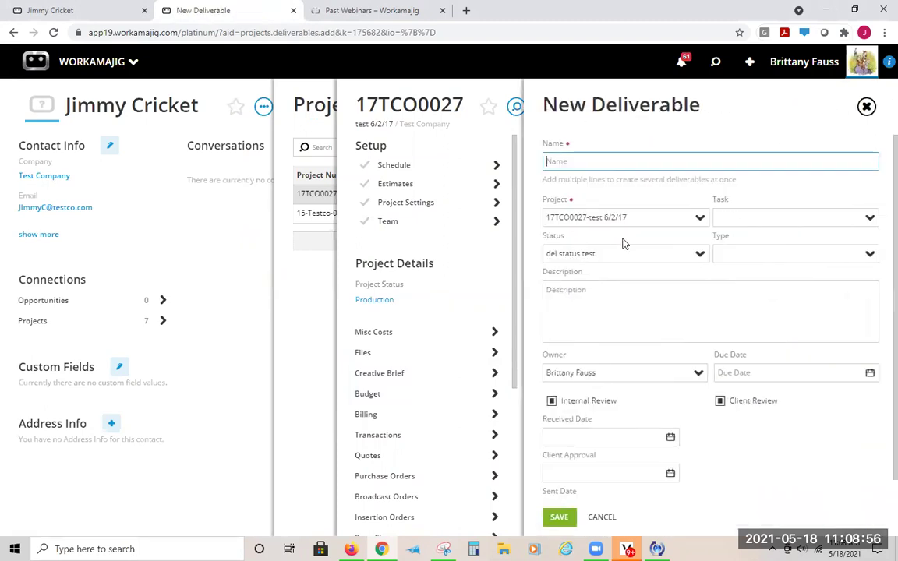
pyautogui.write('test 5/18')
pyautogui.click(553, 516)
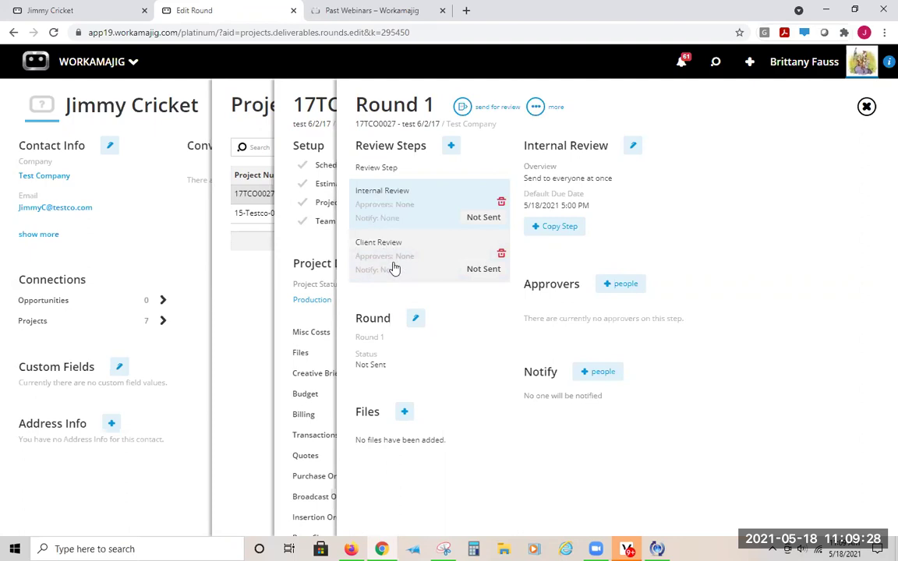
# - Show the add-file options in Round 1's Files section
pyautogui.click(405, 411)
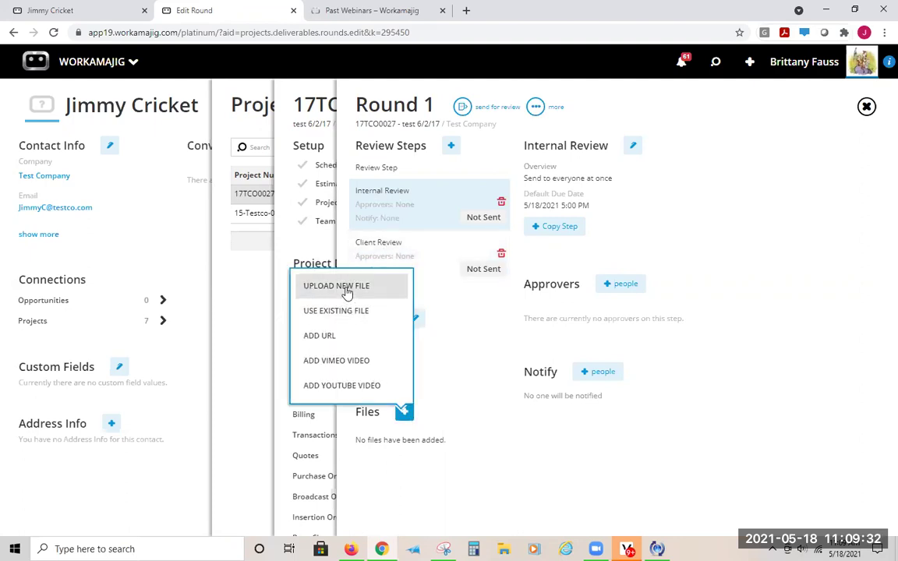